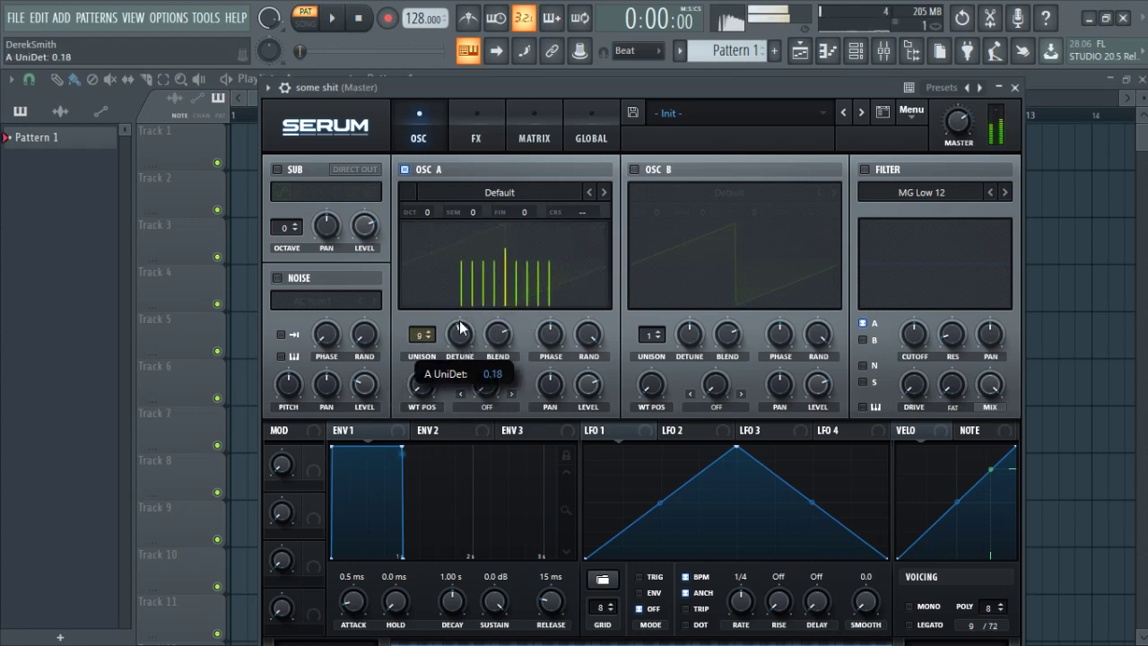
# - Enter a five-note chord of G4, G#4, C5, D#5 and F5 at the start of bar 1 in the piano roll
pyautogui.click(829, 50)
pyautogui.scroll(-3, 156, 291)
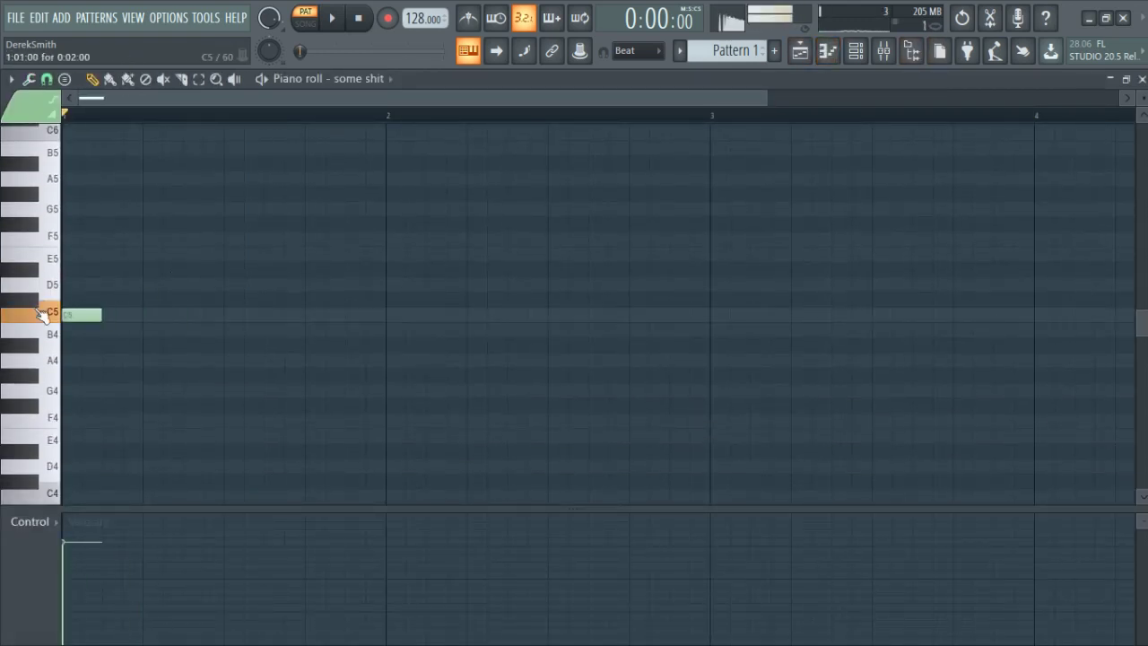
pyautogui.scroll(-1, 126, 303)
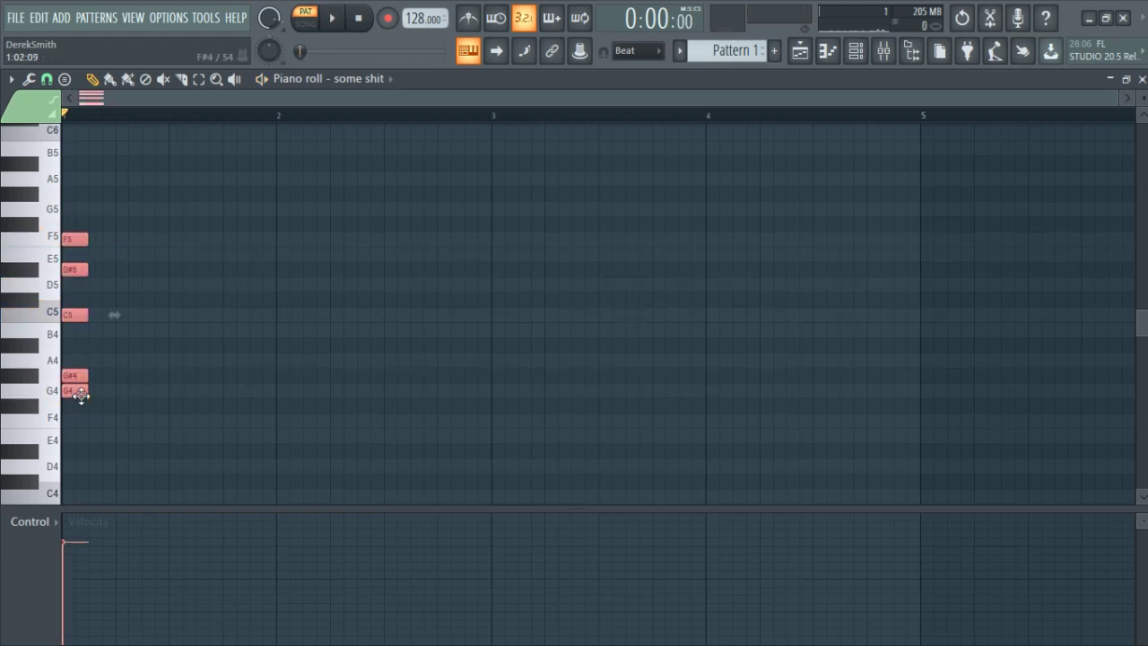
# - Repeat the chord across bar 1 as a six-hit rhythm with shorter fourth and fifth hits, and play the pattern back
pyautogui.moveTo(72, 393)
pyautogui.mouseDown()
pyautogui.moveTo(100, 396)
pyautogui.moveTo(78, 396)
pyautogui.mouseUp()
pyautogui.press('space')
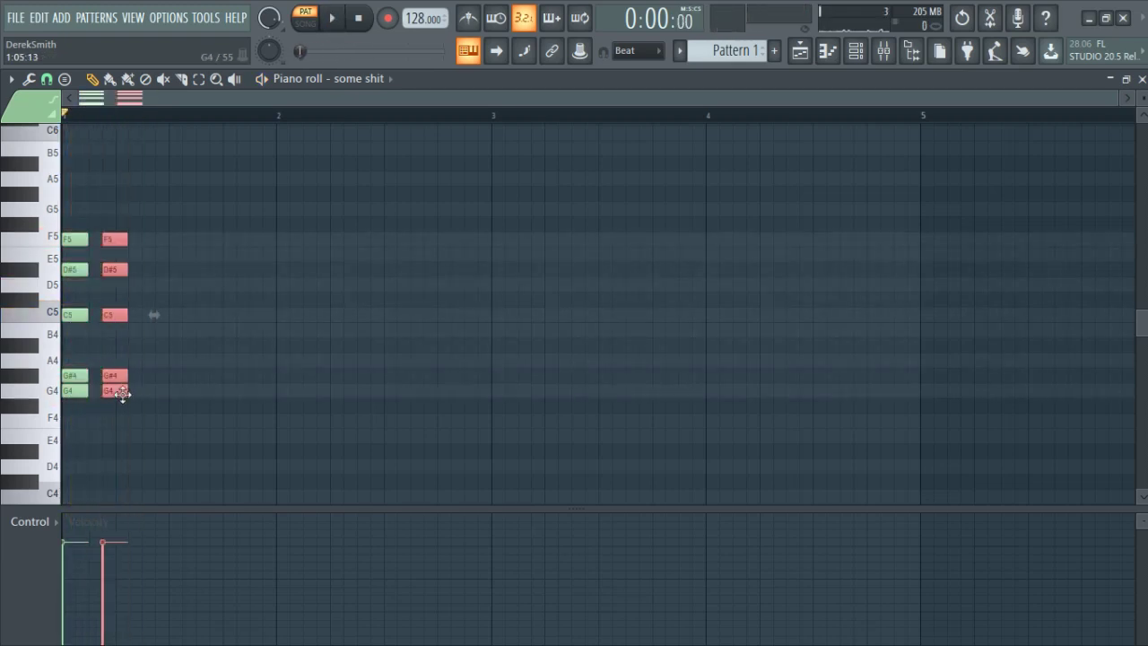
pyautogui.moveTo(179, 396); pyautogui.dragTo(158, 393)
pyautogui.press('space')
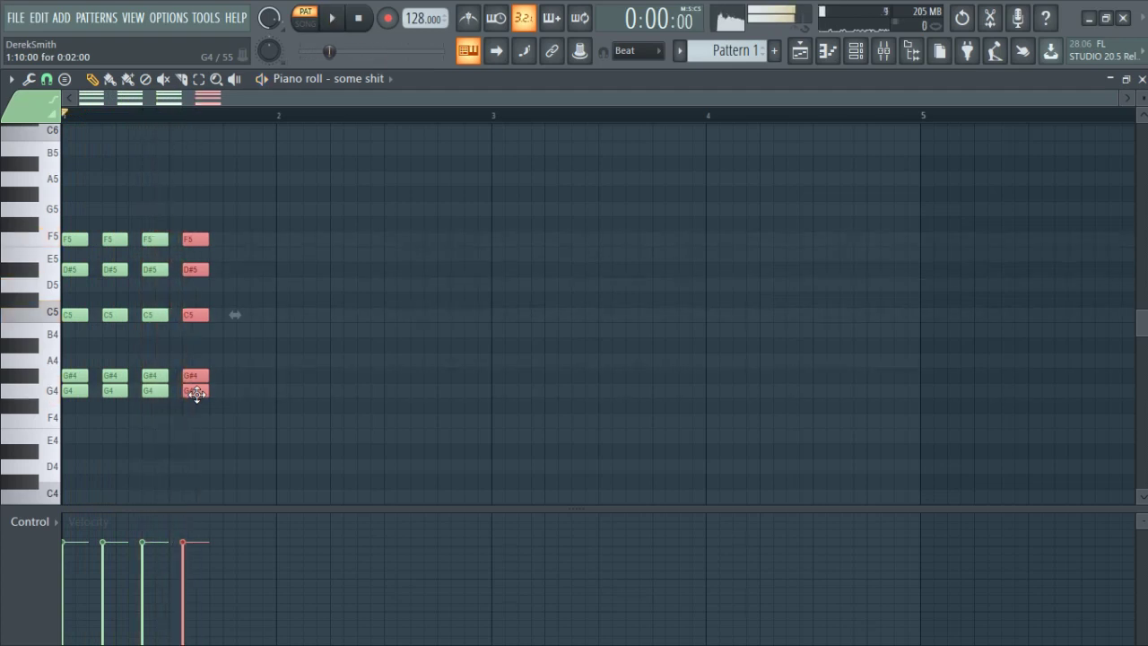
pyautogui.press('space')
pyautogui.moveTo(197, 395); pyautogui.dragTo(261, 394)
pyautogui.press('space')
pyautogui.moveTo(317, 203); pyautogui.dragTo(225, 413)
pyautogui.moveTo(226, 205); pyautogui.dragTo(201, 395)
pyautogui.keyDown('ctrl'); pyautogui.click(690, 278); pyautogui.keyUp('ctrl')
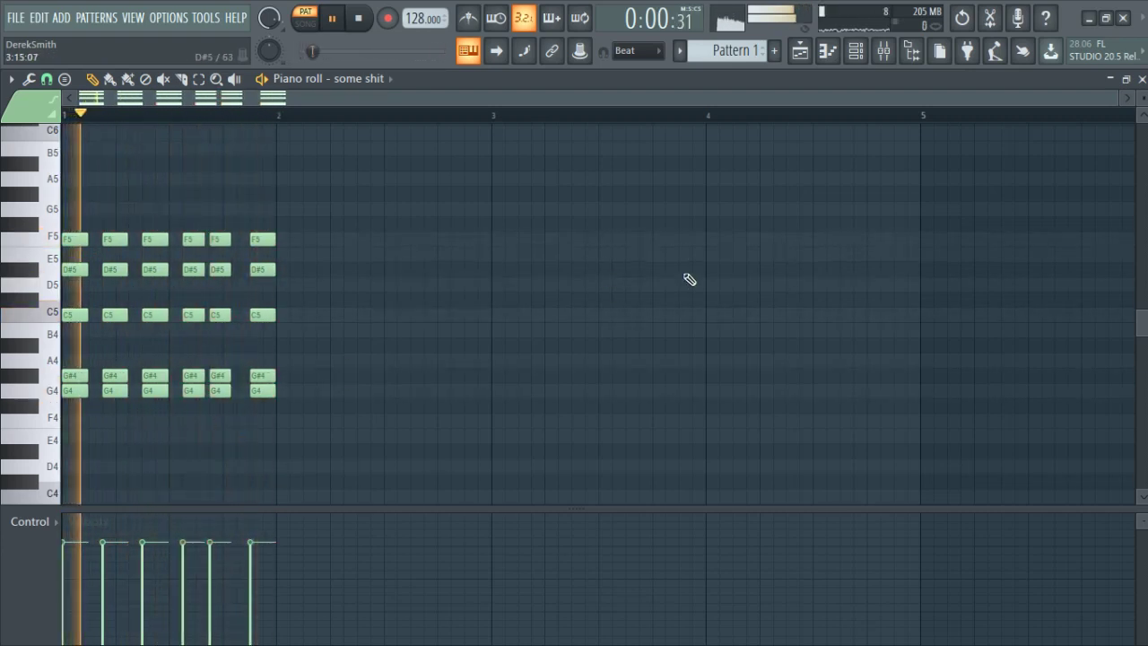
# - Reopen the channel's Serum window over the piano roll and readjust oscillator A's unison detune
pyautogui.click(856, 50)
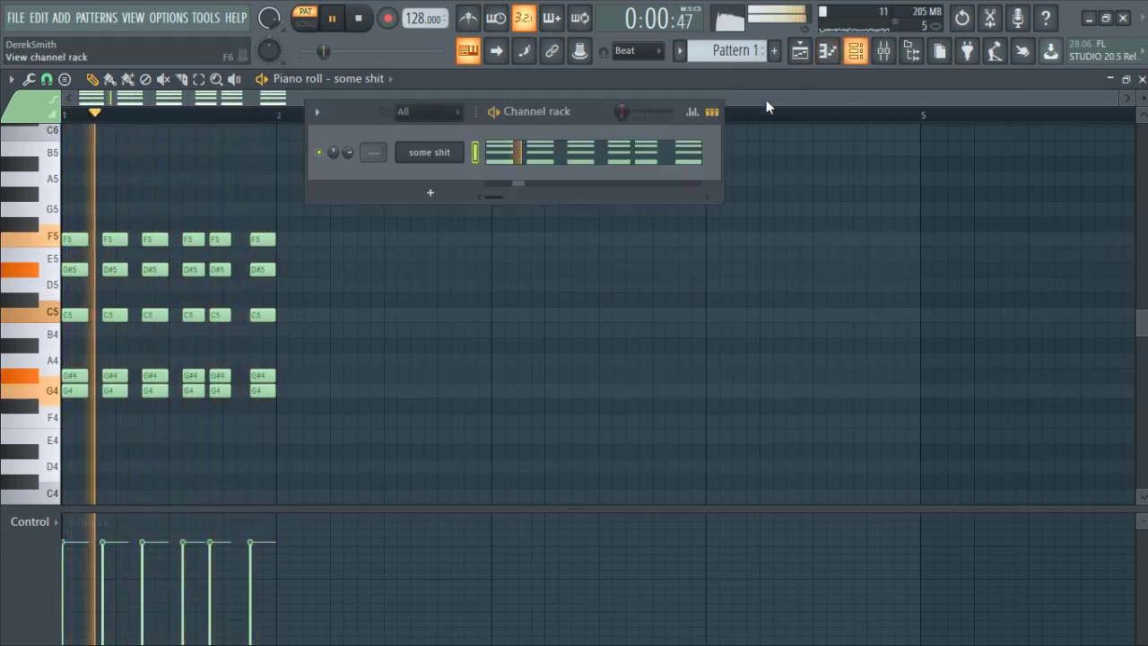
pyautogui.click(430, 152)
pyautogui.moveTo(468, 333); pyautogui.dragTo(463, 370)
pyautogui.moveTo(794, 88); pyautogui.dragTo(809, 66)
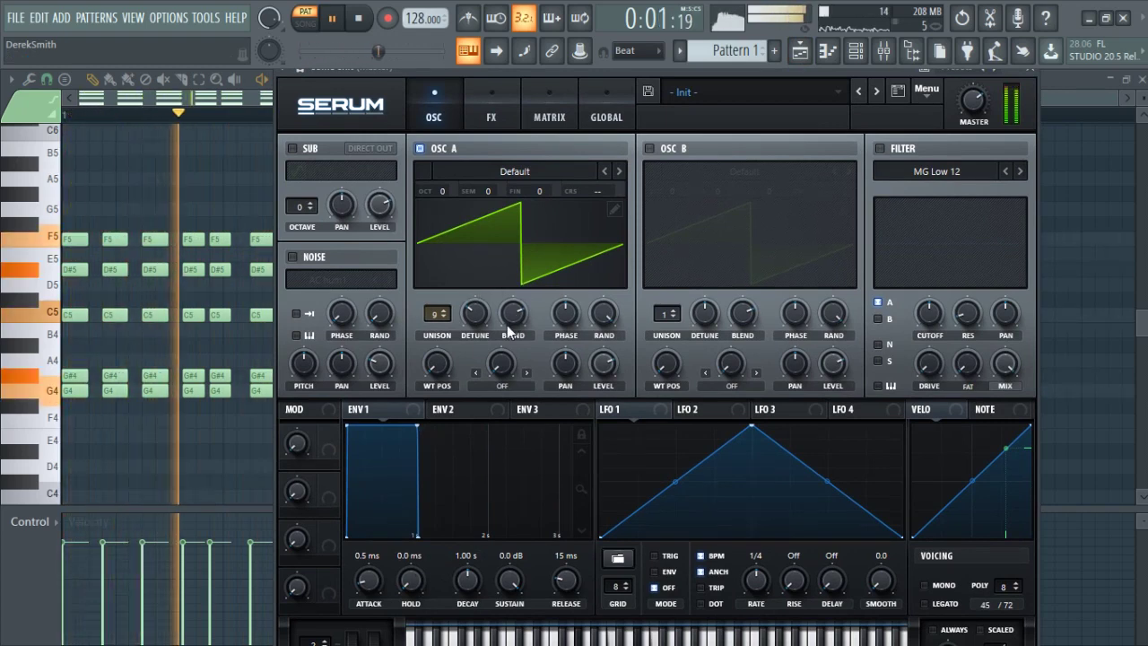
# - Browse oscillator A's Analog wavetables, load Basic_Mdc and keep the wavetable position at 1
pyautogui.click(618, 170)
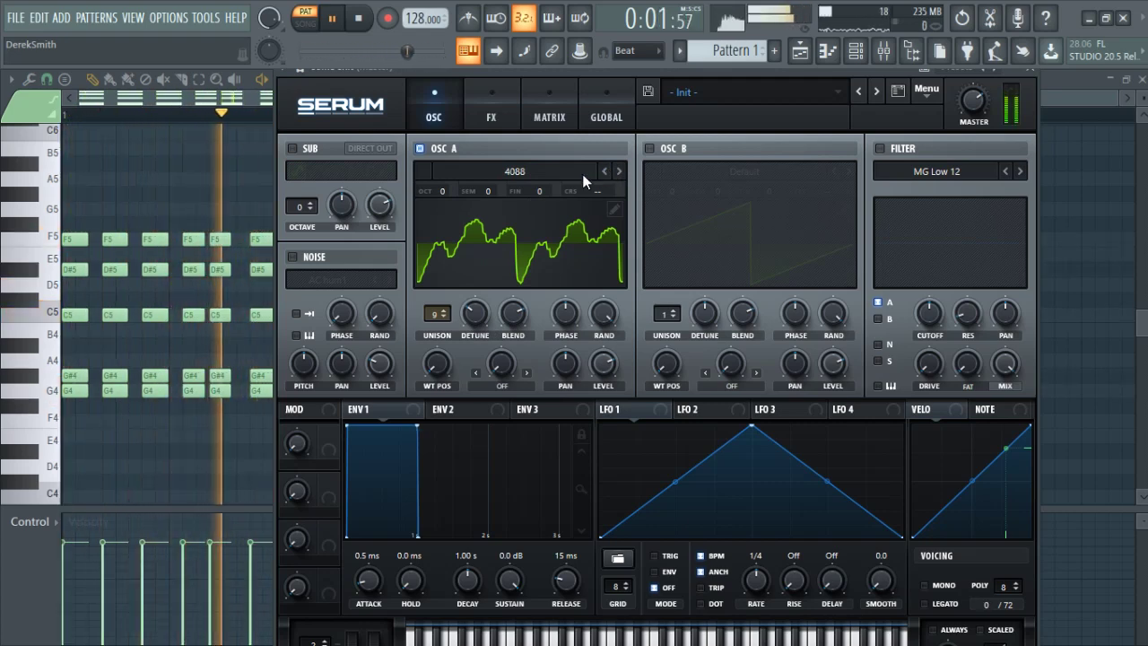
pyautogui.click(541, 173)
pyautogui.moveTo(512, 191)
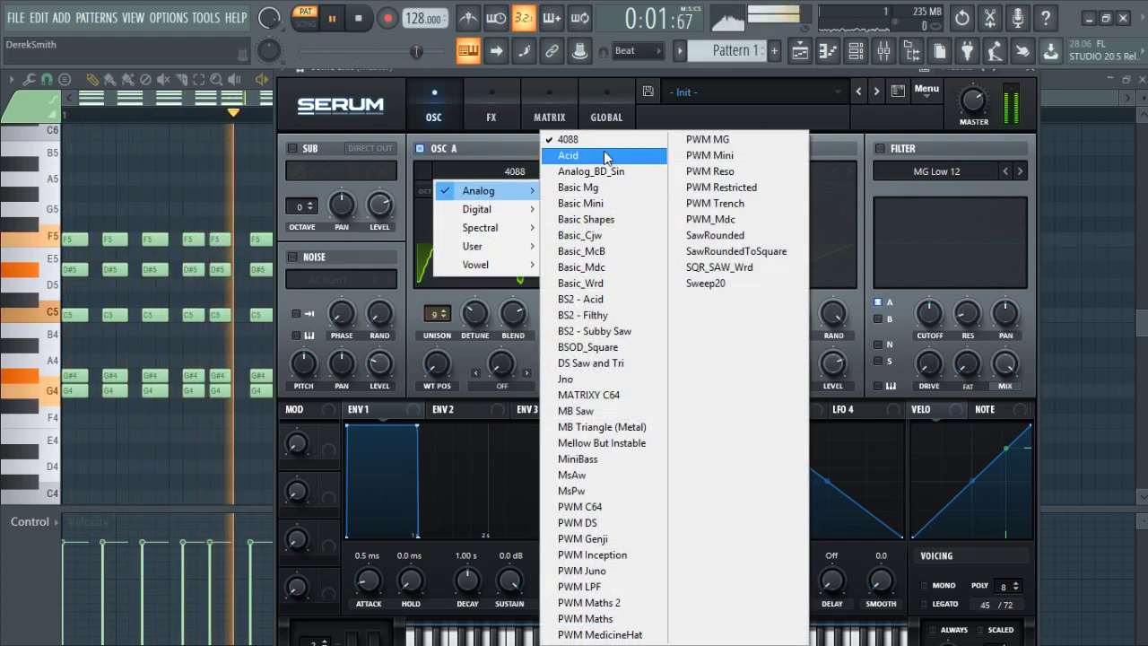
pyautogui.click(633, 220)
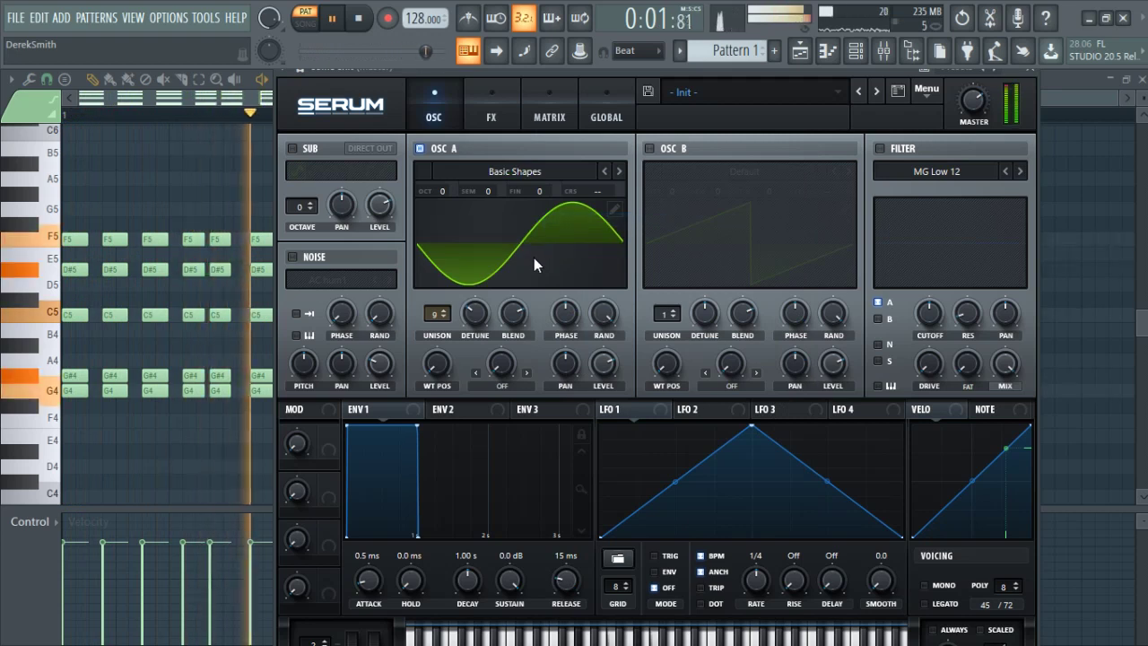
pyautogui.click(549, 221)
pyautogui.click(528, 238)
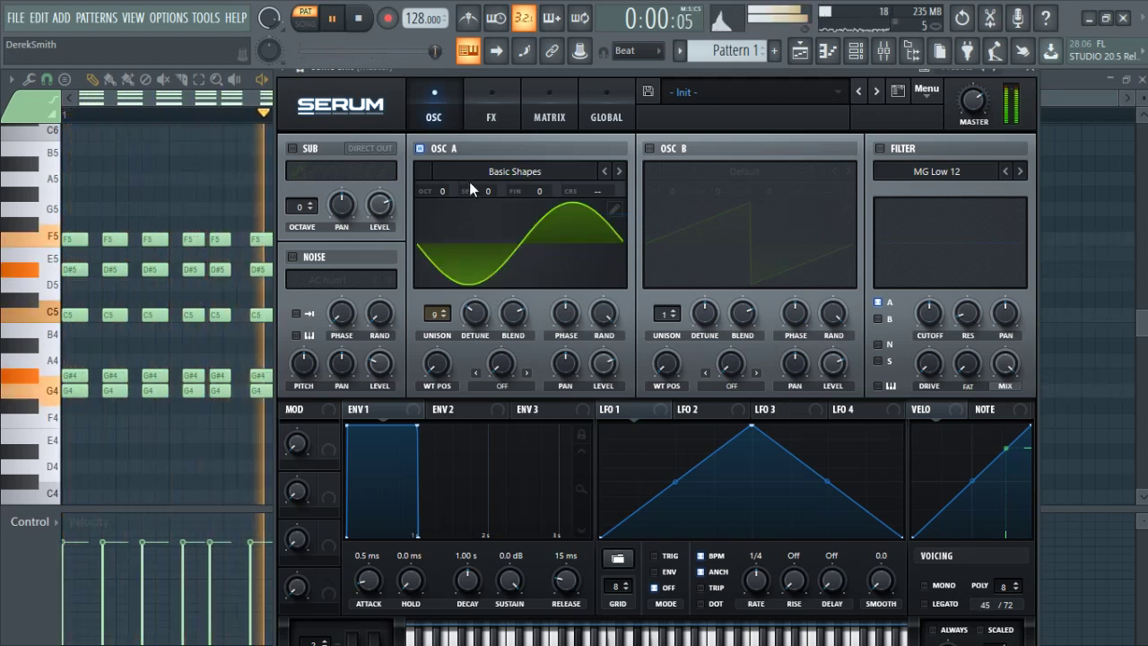
pyautogui.click(619, 172)
pyautogui.click(619, 172)
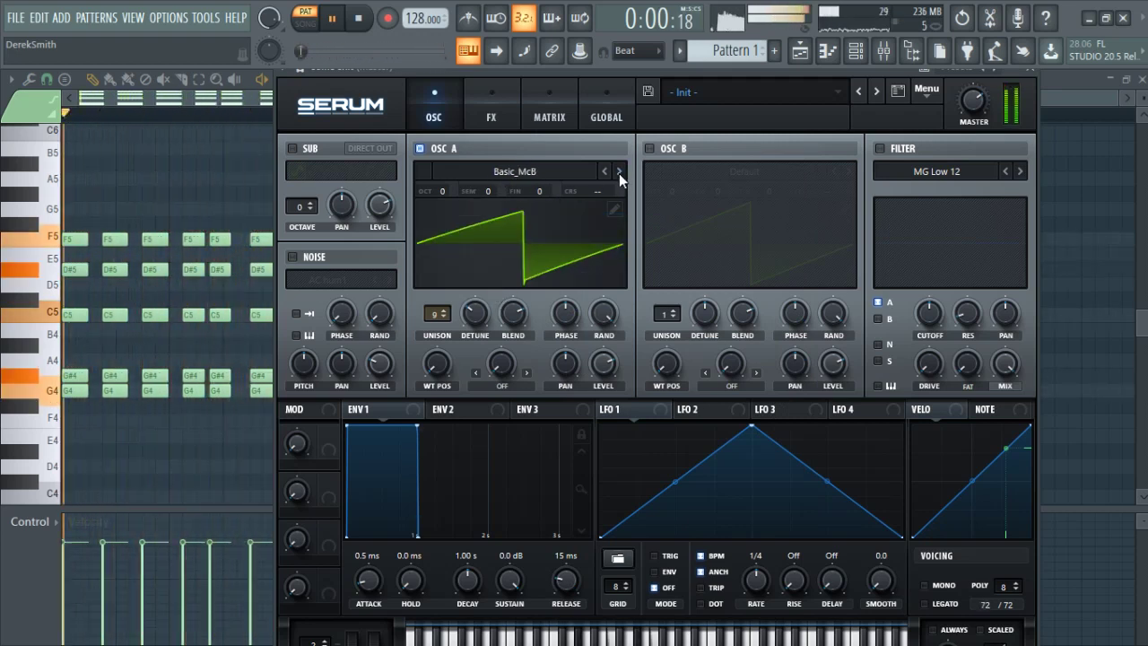
pyautogui.click(619, 172)
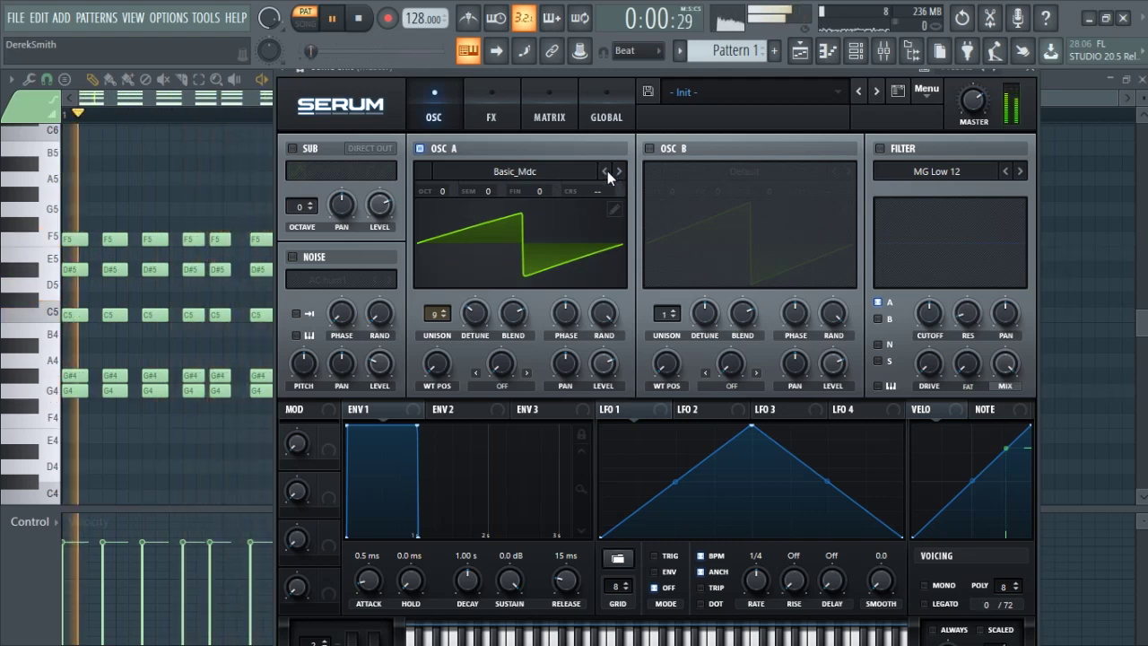
pyautogui.moveTo(437, 364); pyautogui.dragTo(452, 411)
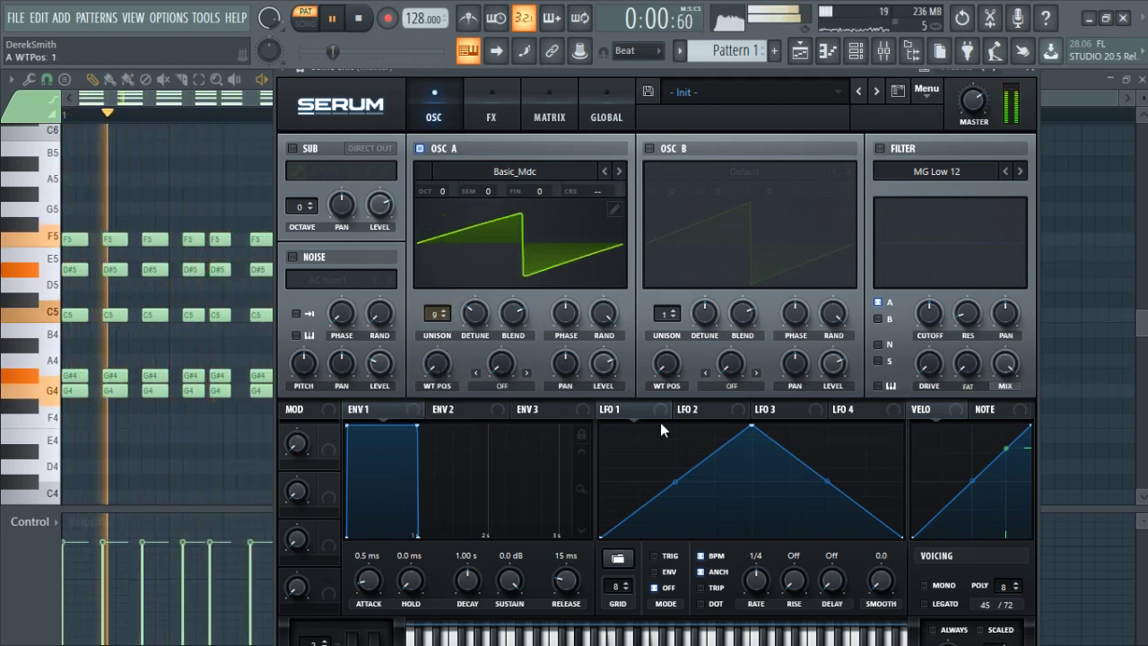
# - Shape envelope 1 into a pluck with a 34 ms hold, 519 ms decay and -26.7 dB sustain
pyautogui.moveTo(408, 581); pyautogui.dragTo(416, 518)
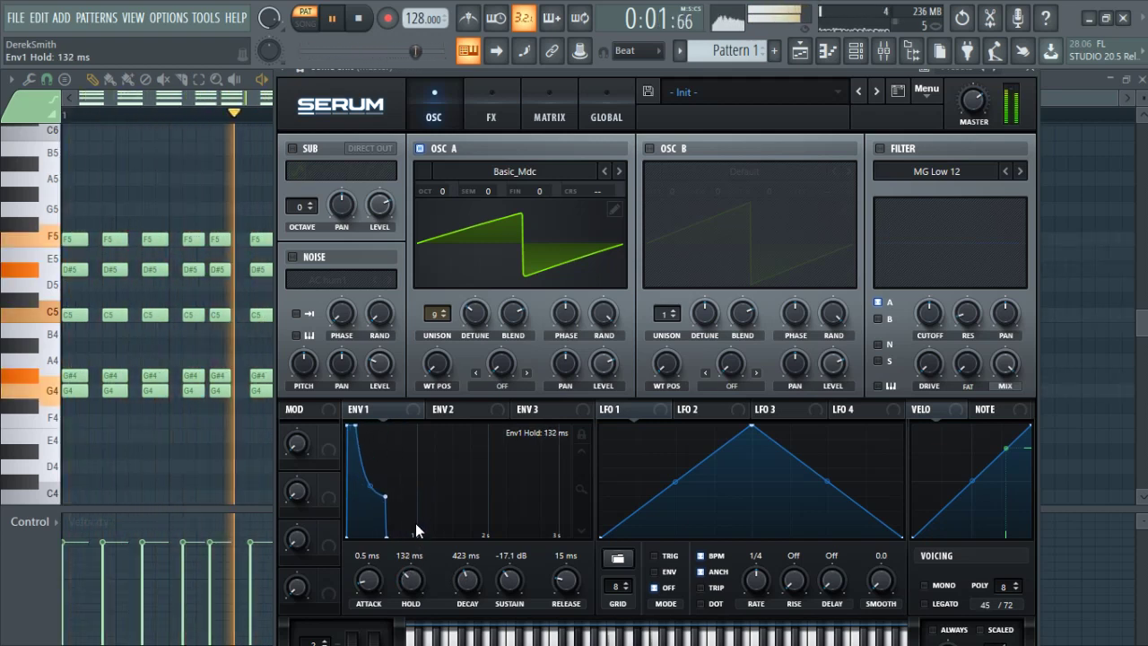
pyautogui.moveTo(412, 559); pyautogui.dragTo(411, 581)
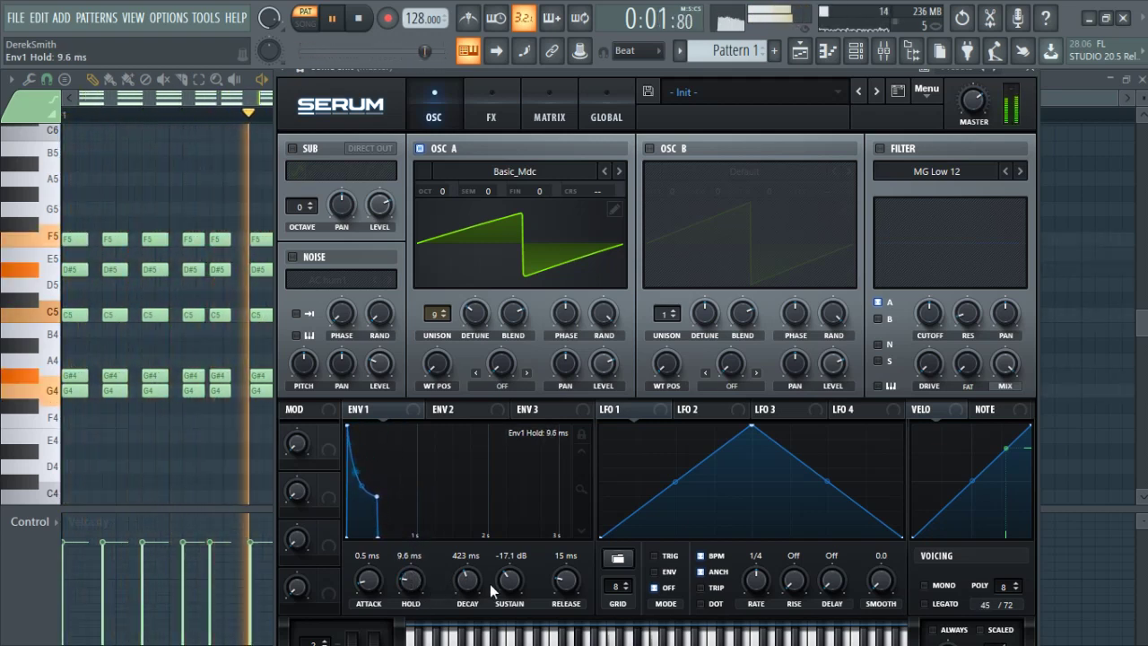
pyautogui.moveTo(503, 597); pyautogui.dragTo(469, 584)
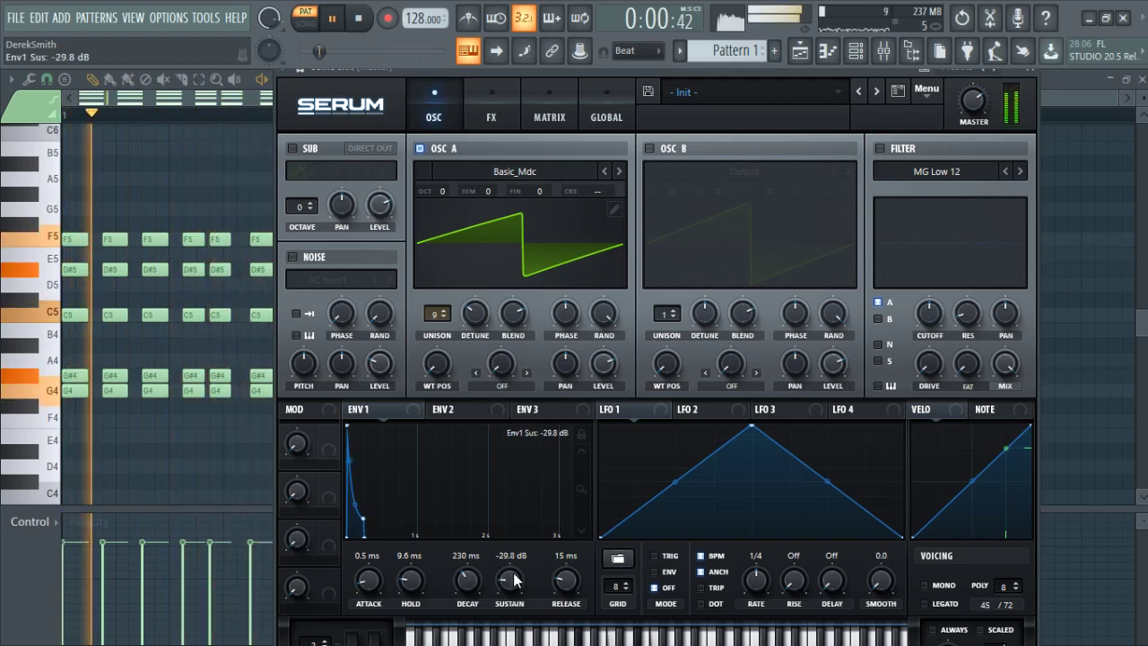
pyautogui.moveTo(463, 579); pyautogui.dragTo(459, 584)
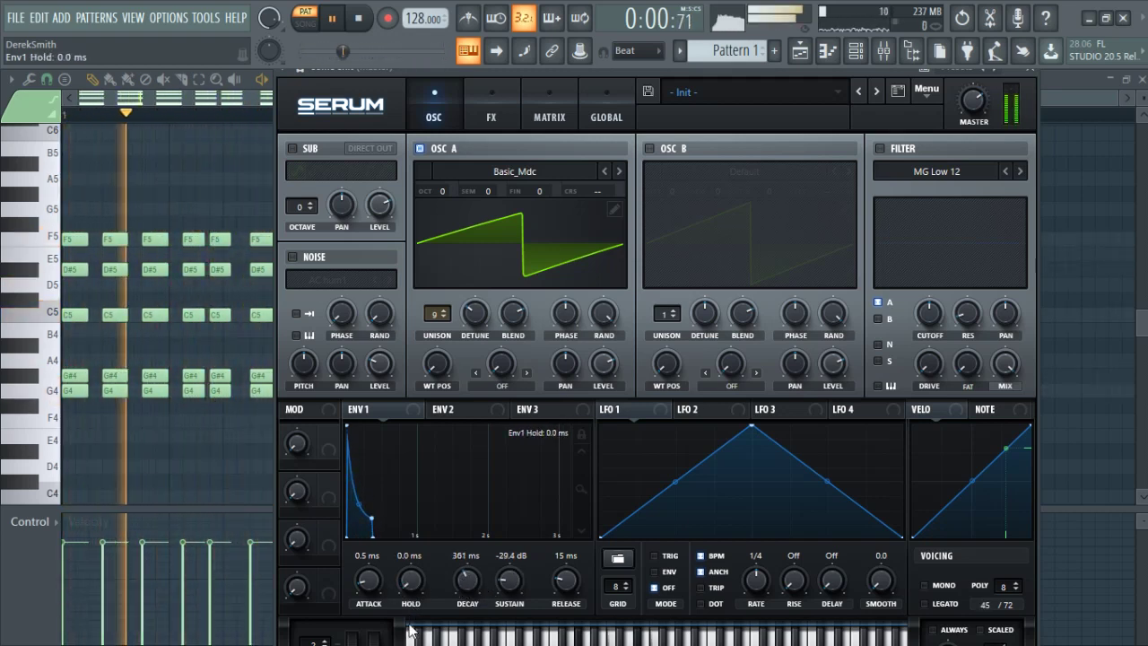
pyautogui.moveTo(413, 592)
pyautogui.mouseDown()
pyautogui.moveTo(423, 502)
pyautogui.moveTo(409, 637)
pyautogui.moveTo(406, 612)
pyautogui.mouseUp()
pyautogui.moveTo(504, 584)
pyautogui.mouseDown()
pyautogui.moveTo(505, 559)
pyautogui.moveTo(505, 575)
pyautogui.mouseUp()
pyautogui.moveTo(467, 582)
pyautogui.mouseDown()
pyautogui.moveTo(472, 556)
pyautogui.moveTo(466, 602)
pyautogui.moveTo(465, 578)
pyautogui.mouseUp()
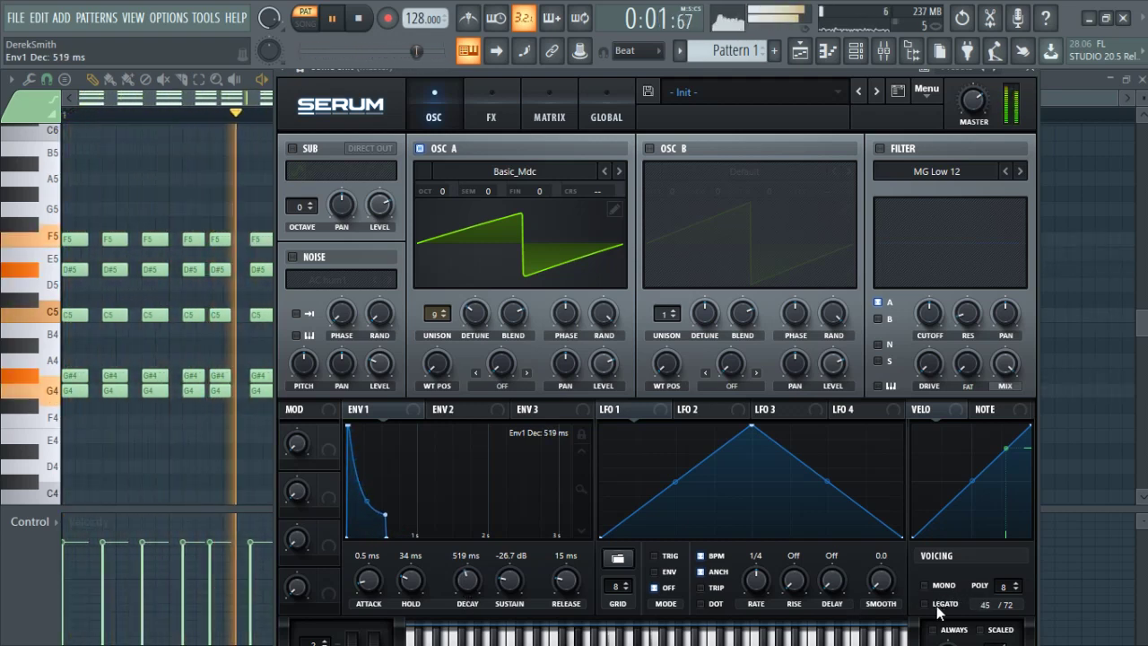
# - Raise the polyphony to 16 and give oscillator A 16 unison voices with a detune of 0.09
pyautogui.moveTo(1003, 586); pyautogui.dragTo(1006, 533)
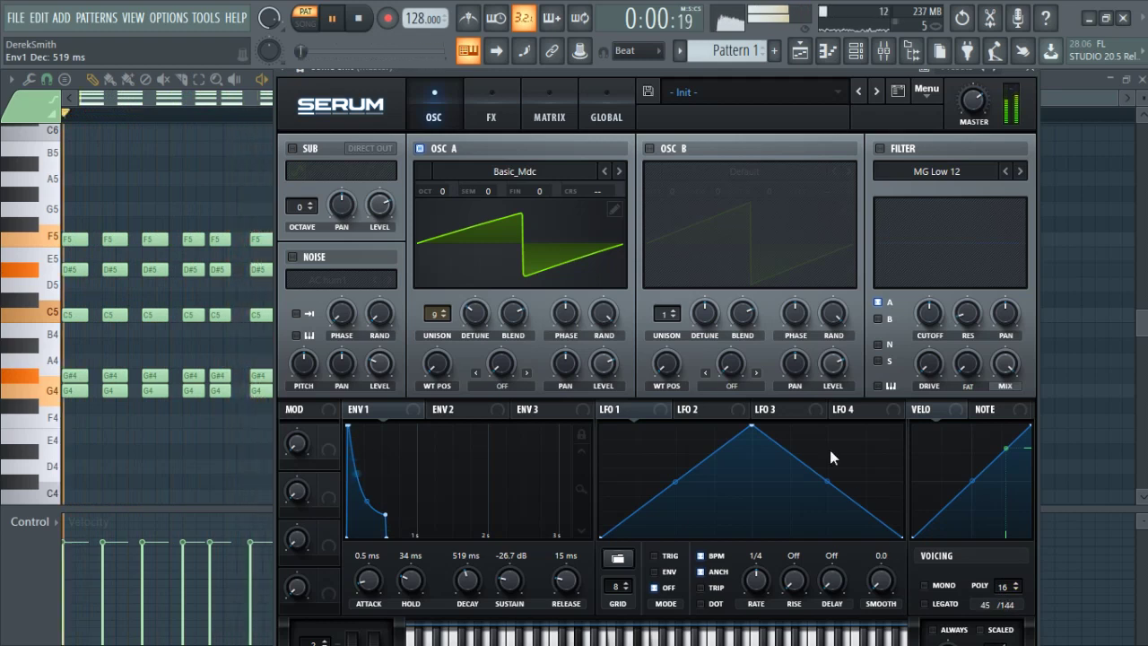
pyautogui.moveTo(475, 315); pyautogui.dragTo(481, 384)
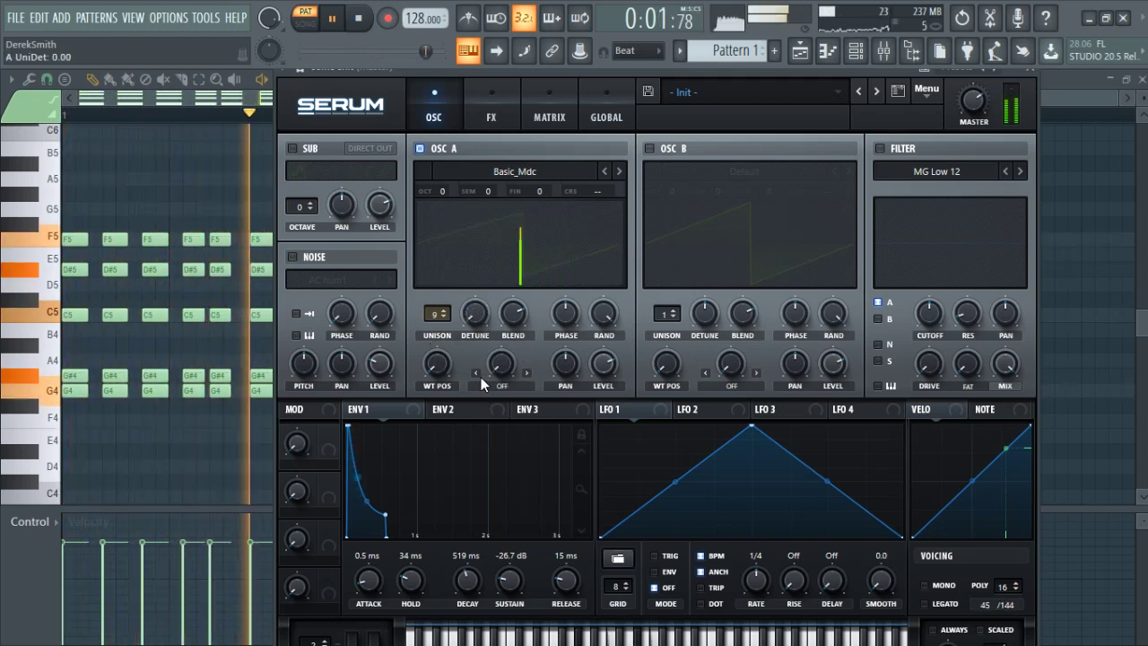
pyautogui.click(479, 313)
pyautogui.moveTo(475, 273); pyautogui.dragTo(473, 256)
pyautogui.moveTo(436, 314); pyautogui.dragTo(439, 253)
pyautogui.moveTo(475, 319)
pyautogui.mouseDown()
pyautogui.moveTo(470, 328)
pyautogui.moveTo(475, 318)
pyautogui.mouseUp()
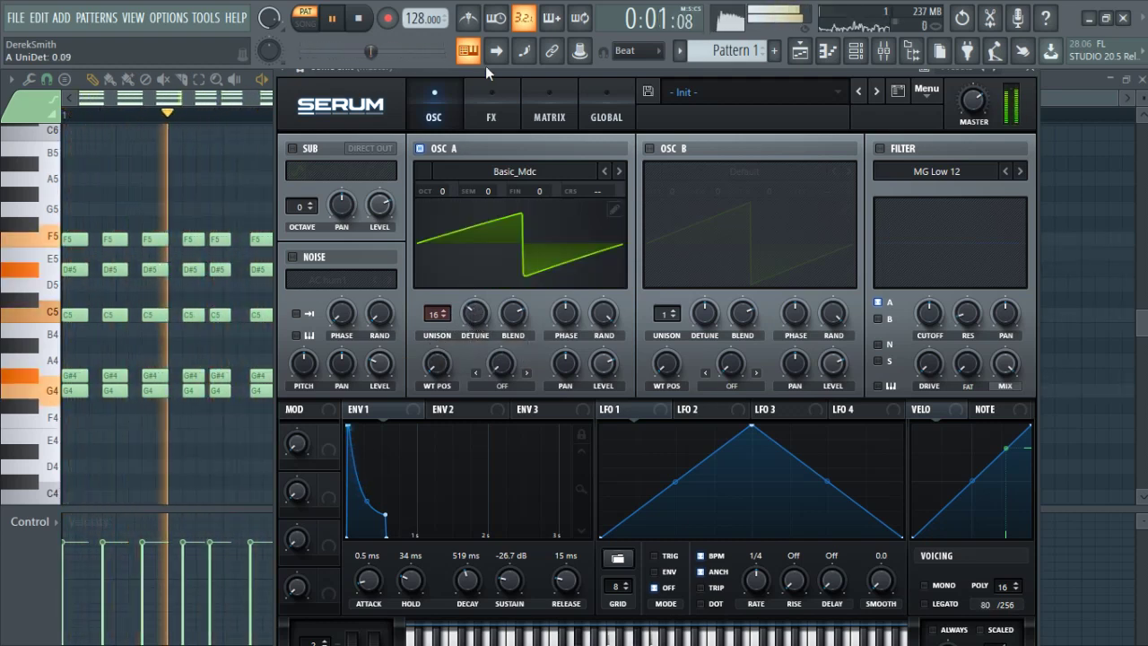
# - Enable the Hall reverb with size 24%, spin rate about 47% and mix 40%, and adjust its low and high cuts
pyautogui.click(494, 112)
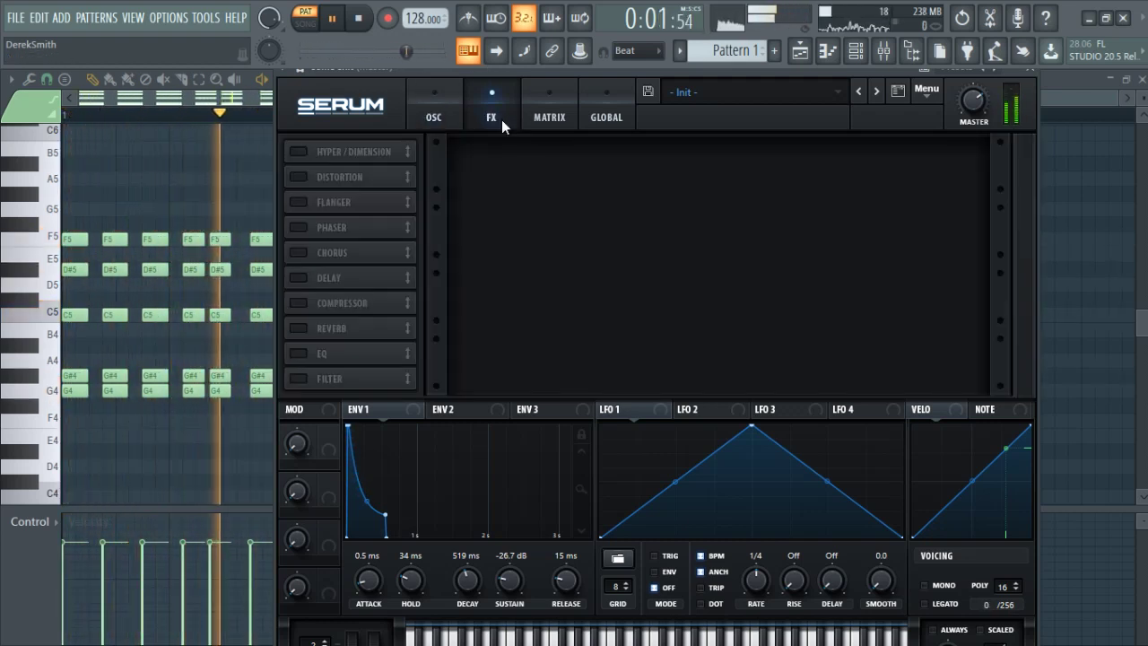
pyautogui.click(317, 329)
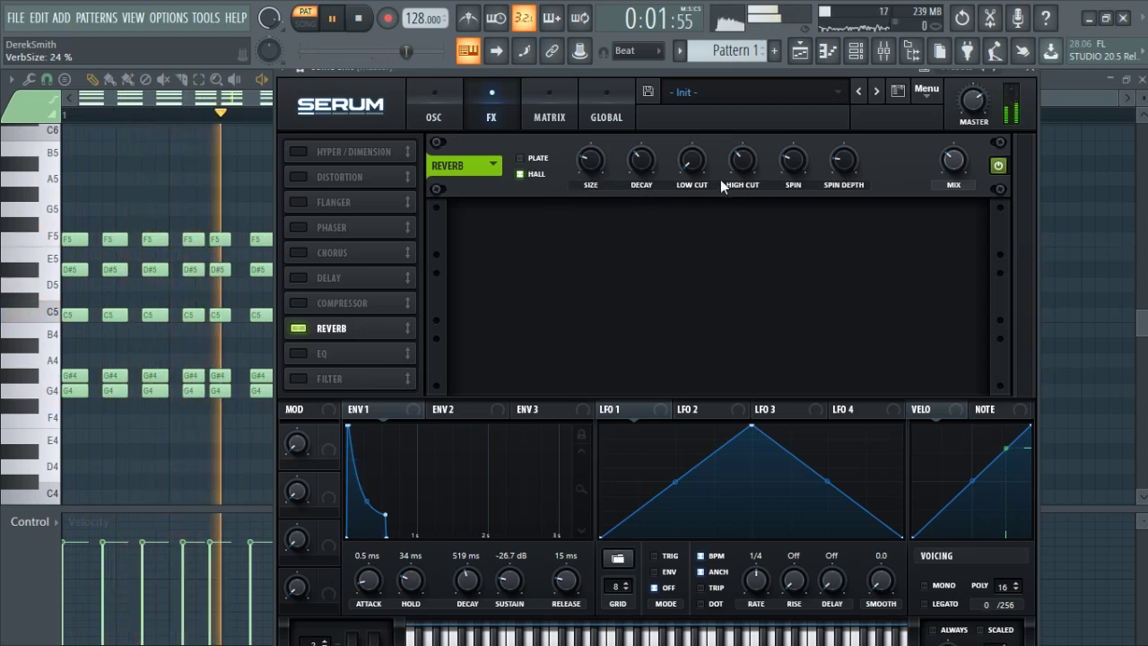
pyautogui.moveTo(692, 164); pyautogui.dragTo(691, 115)
pyautogui.moveTo(682, 164); pyautogui.dragTo(709, 101)
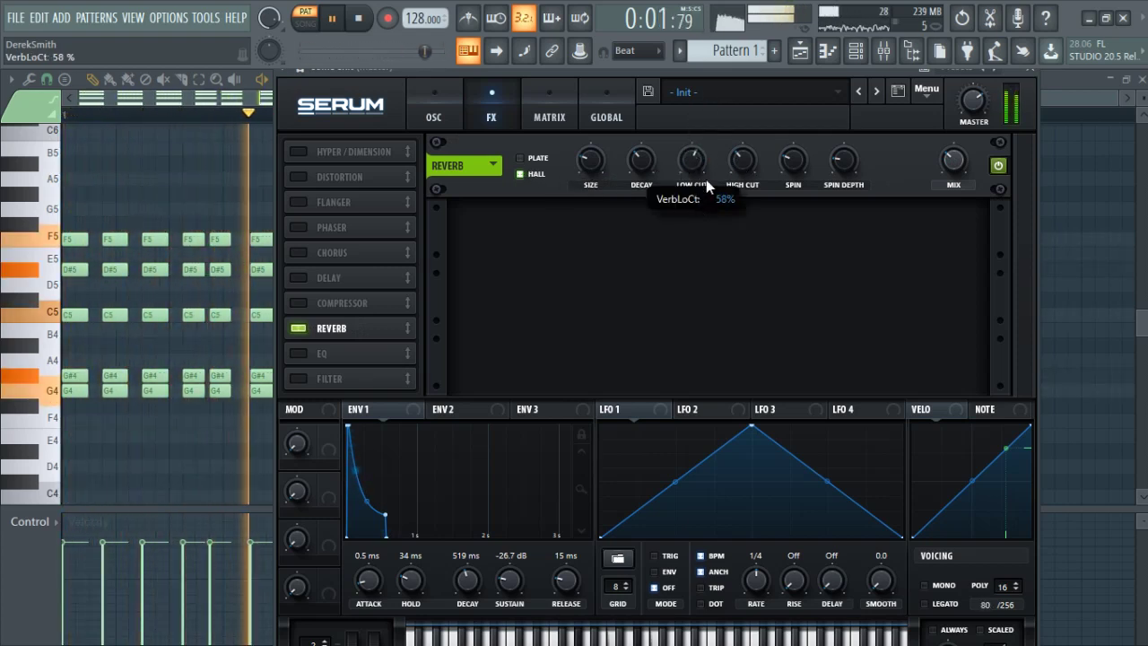
pyautogui.moveTo(692, 162); pyautogui.dragTo(687, 184)
pyautogui.moveTo(697, 142); pyautogui.dragTo(685, 196)
pyautogui.moveTo(792, 168); pyautogui.dragTo(802, 124)
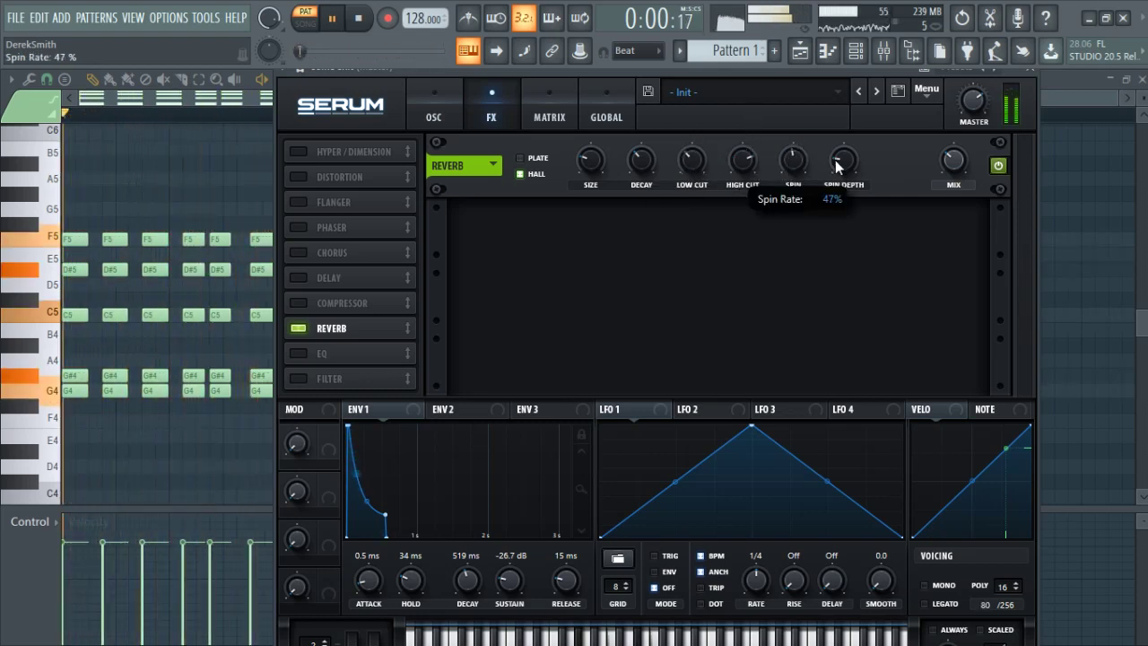
pyautogui.moveTo(966, 165)
pyautogui.mouseDown()
pyautogui.moveTo(973, 133)
pyautogui.moveTo(962, 166)
pyautogui.mouseUp()
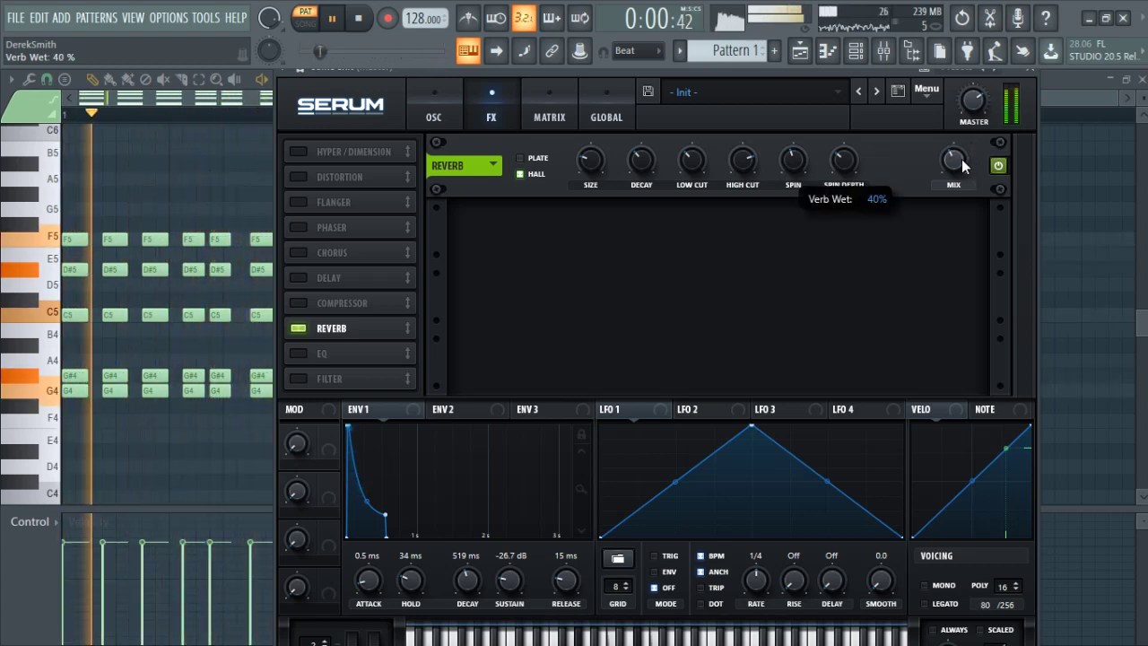
# - Enable the EQ effect and set its low band to 85 Hz, -24.0 dB gain and 100% Q
pyautogui.click(298, 353)
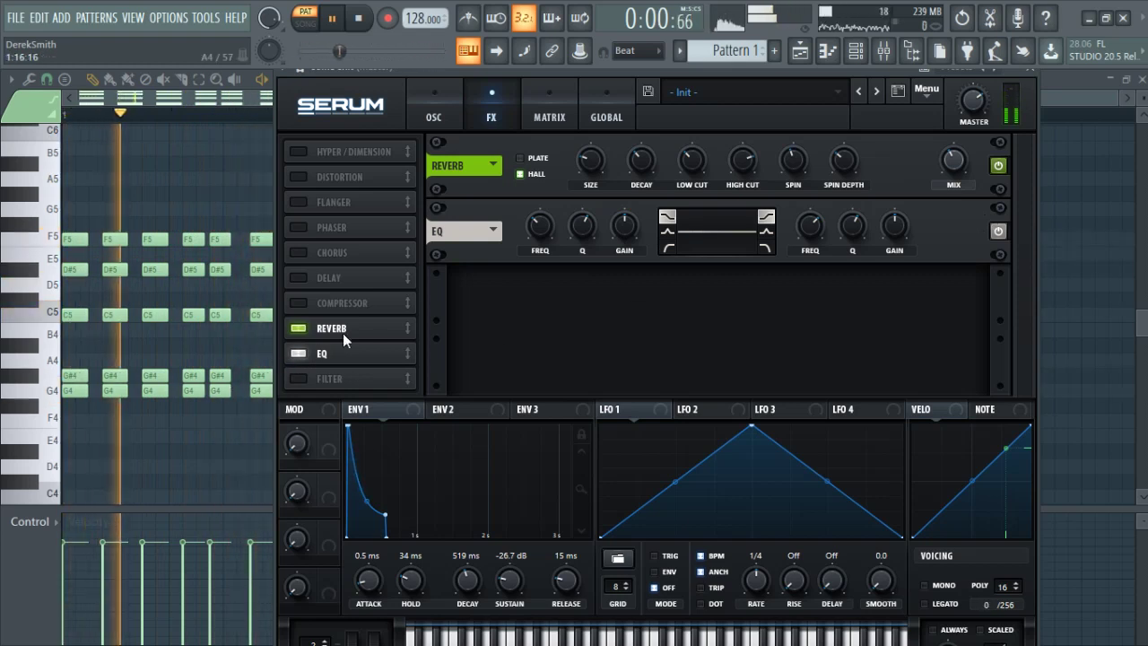
pyautogui.moveTo(624, 227)
pyautogui.mouseDown()
pyautogui.moveTo(615, 358)
pyautogui.moveTo(625, 229)
pyautogui.mouseUp()
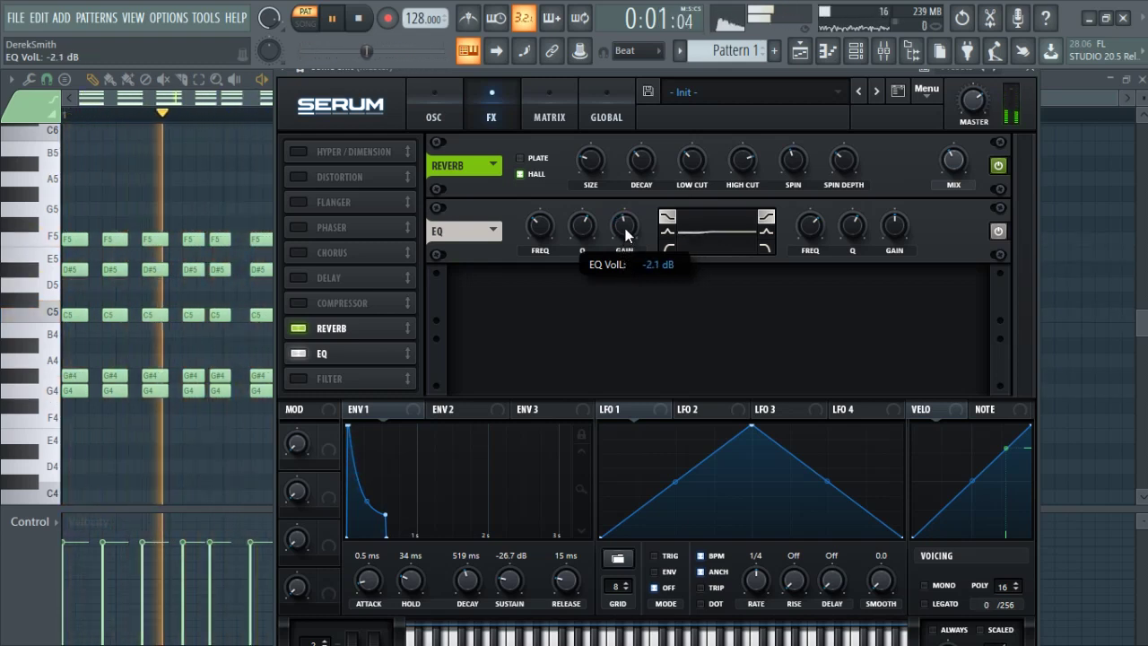
pyautogui.moveTo(539, 229); pyautogui.dragTo(517, 238)
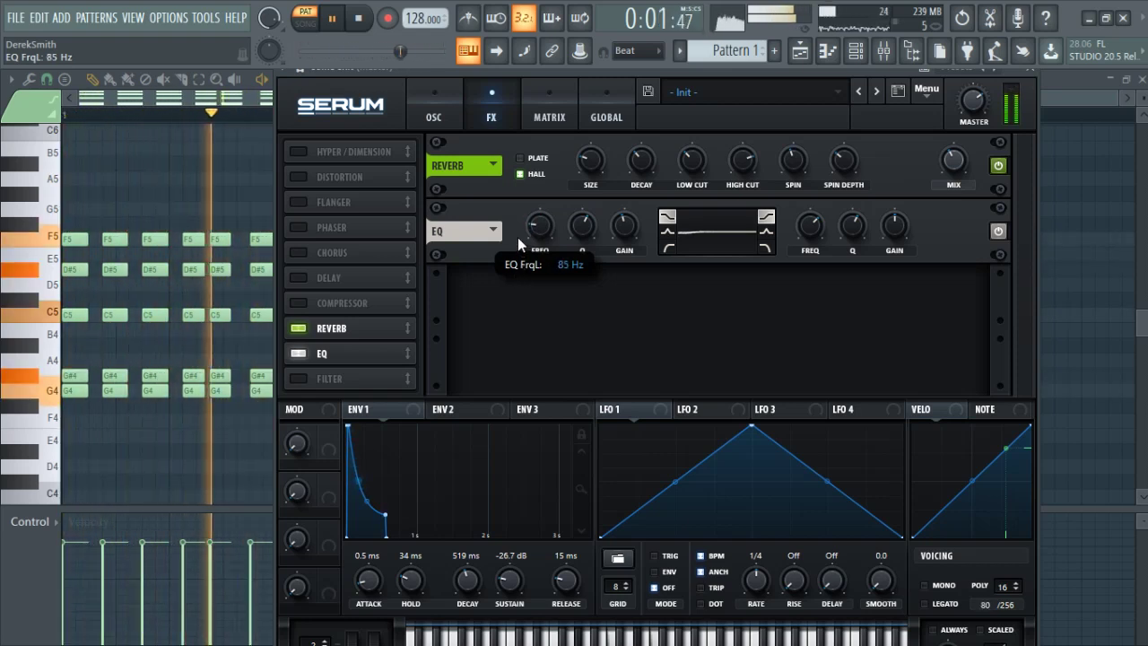
pyautogui.moveTo(624, 225); pyautogui.dragTo(619, 344)
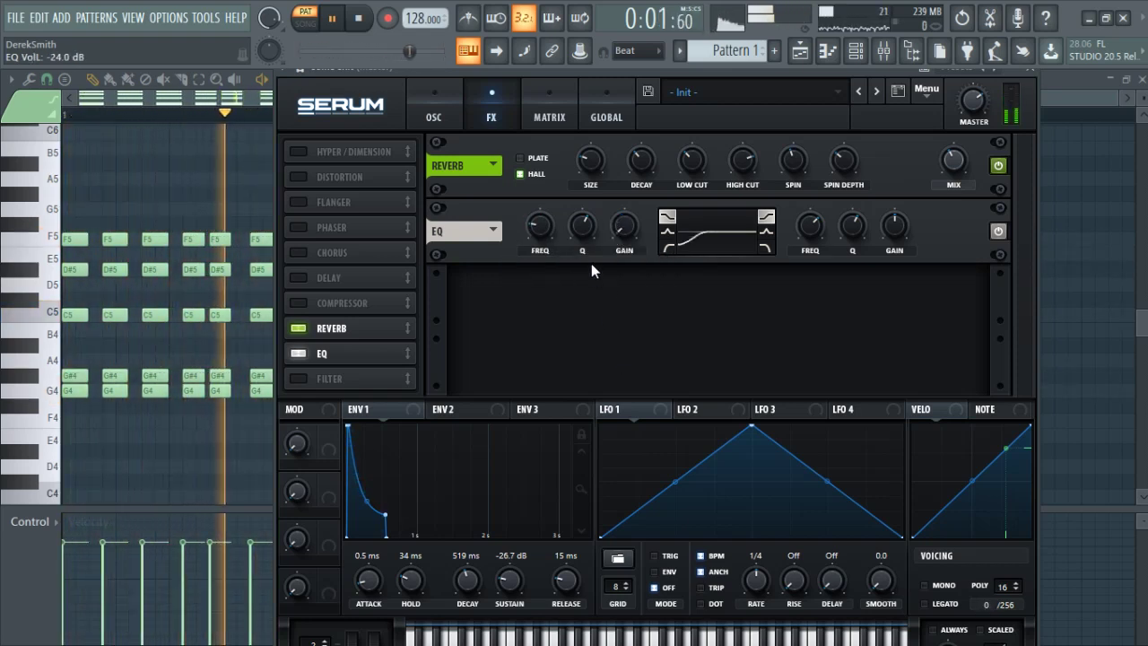
pyautogui.moveTo(583, 225); pyautogui.dragTo(597, 85)
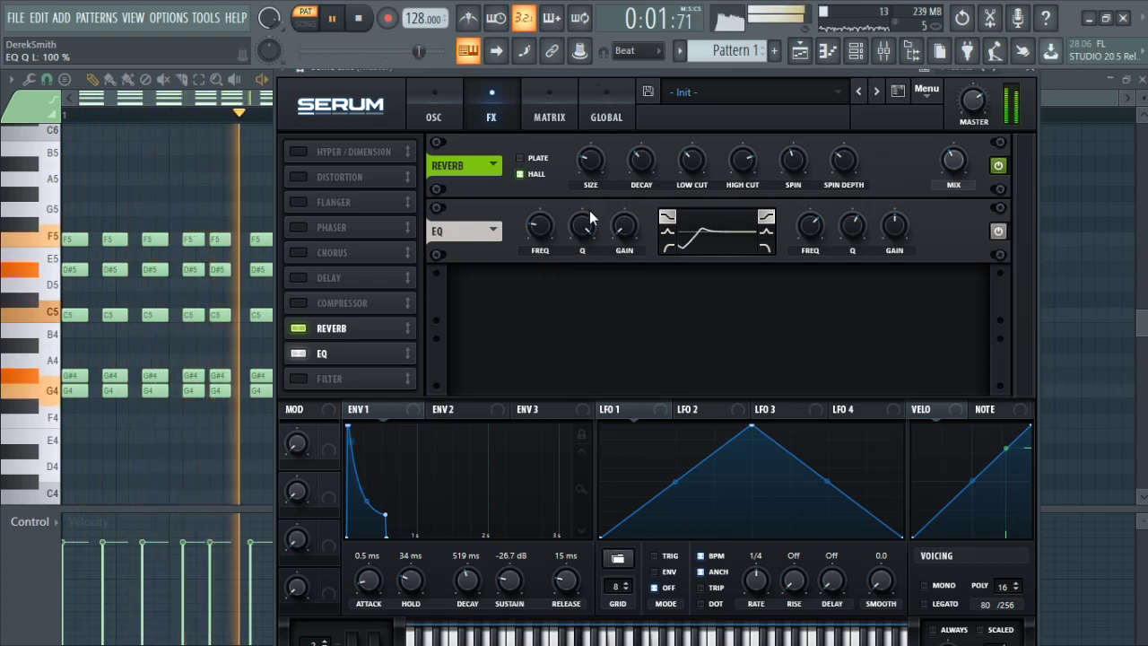
# - Lower the EQ's high-band frequency with Q about 97%, and soften the low band to -6.3 dB gain and 55% Q at a lower frequency
pyautogui.moveTo(815, 226); pyautogui.dragTo(820, 314)
pyautogui.moveTo(853, 226); pyautogui.dragTo(870, 153)
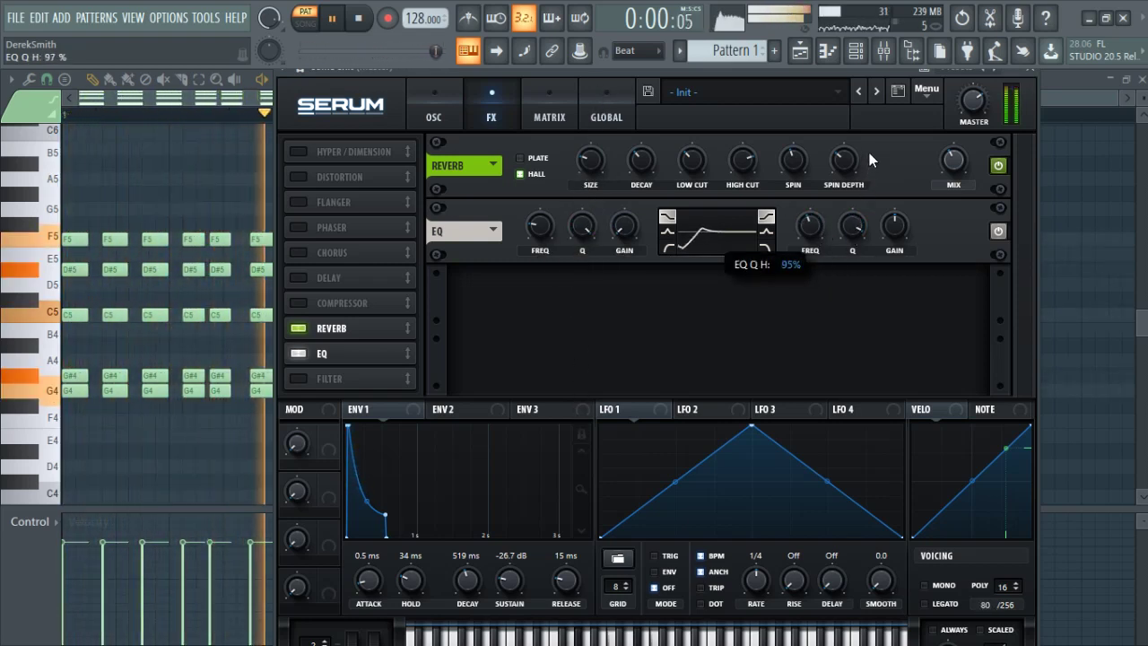
pyautogui.moveTo(624, 226); pyautogui.dragTo(626, 163)
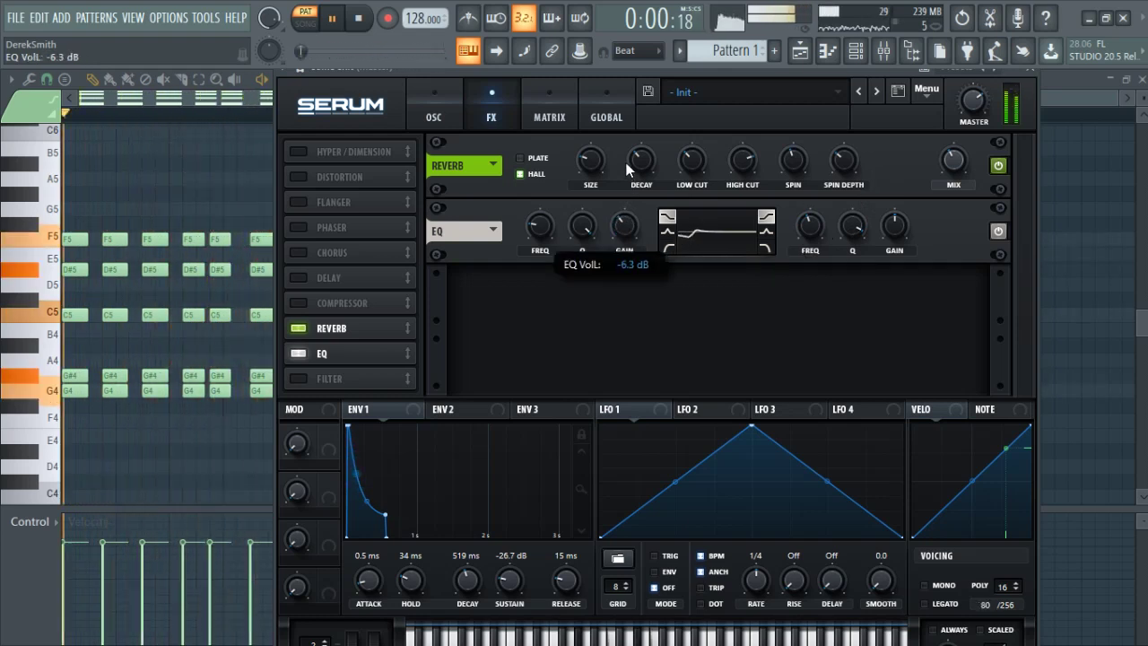
pyautogui.moveTo(536, 231); pyautogui.dragTo(579, 308)
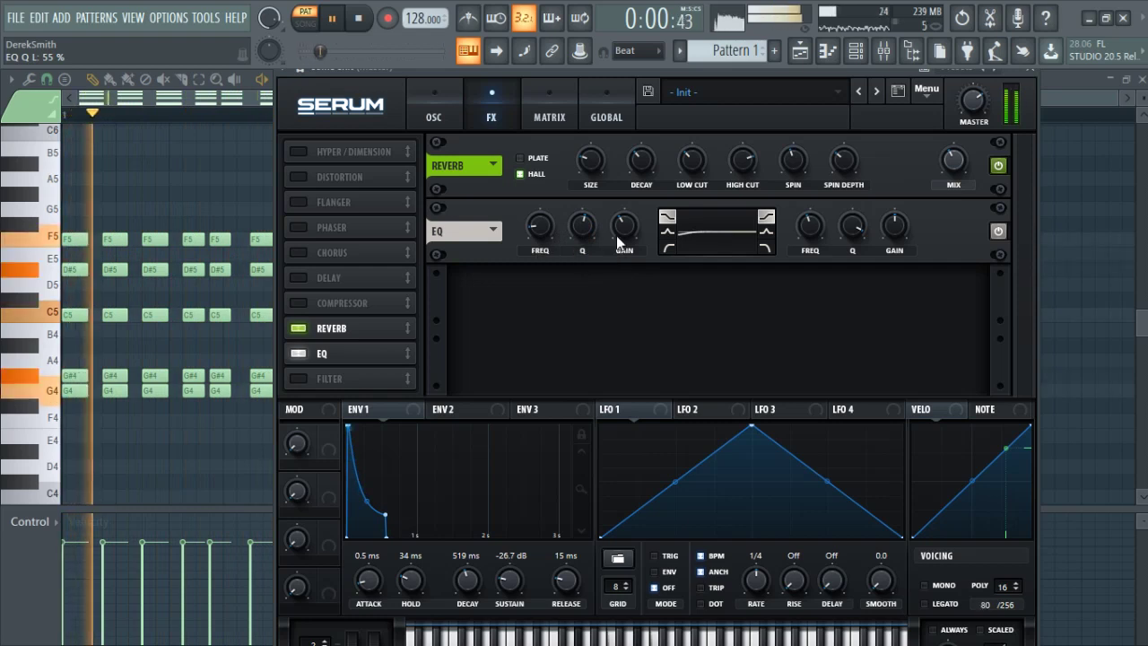
# - Switch the EQ's low band to the low-cut shape, with 7.4 dB gain and 45% Q, and adjust its frequency
pyautogui.click(668, 248)
pyautogui.moveTo(584, 230); pyautogui.dragTo(533, 358)
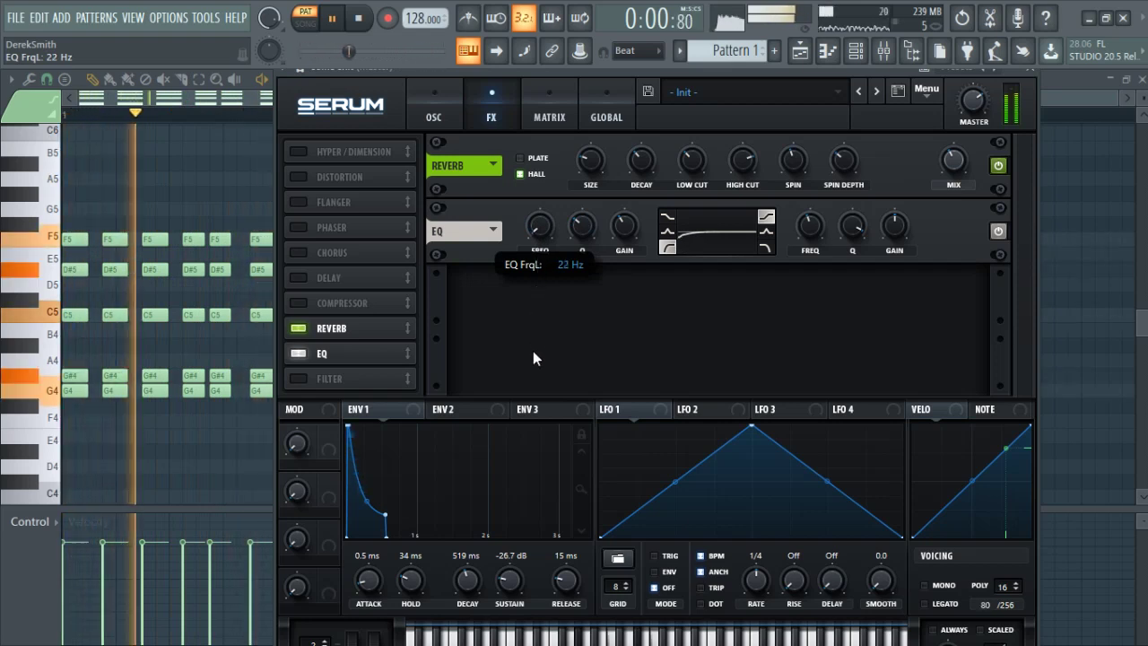
pyautogui.moveTo(624, 226); pyautogui.dragTo(634, 185)
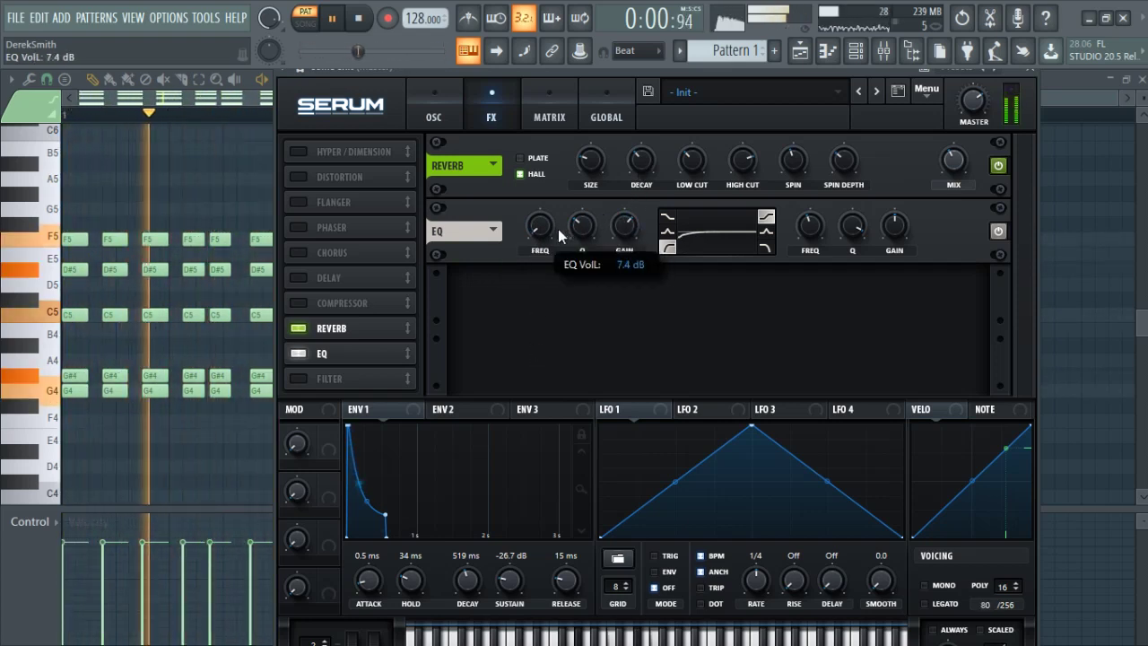
pyautogui.moveTo(548, 176); pyautogui.dragTo(534, 284)
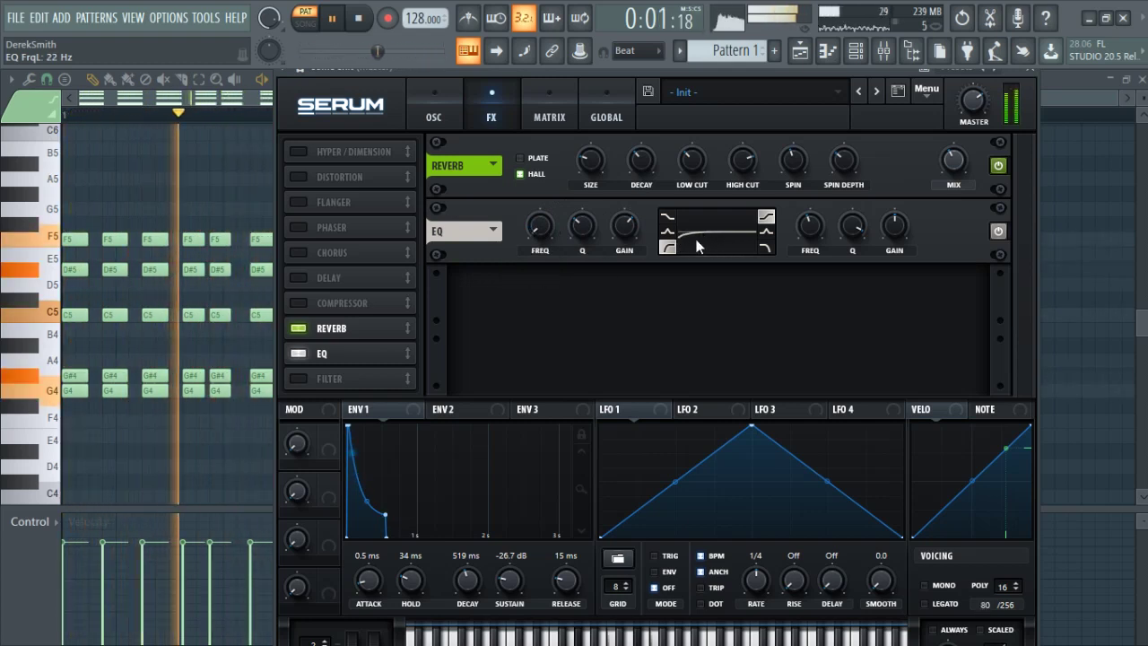
pyautogui.click(664, 246)
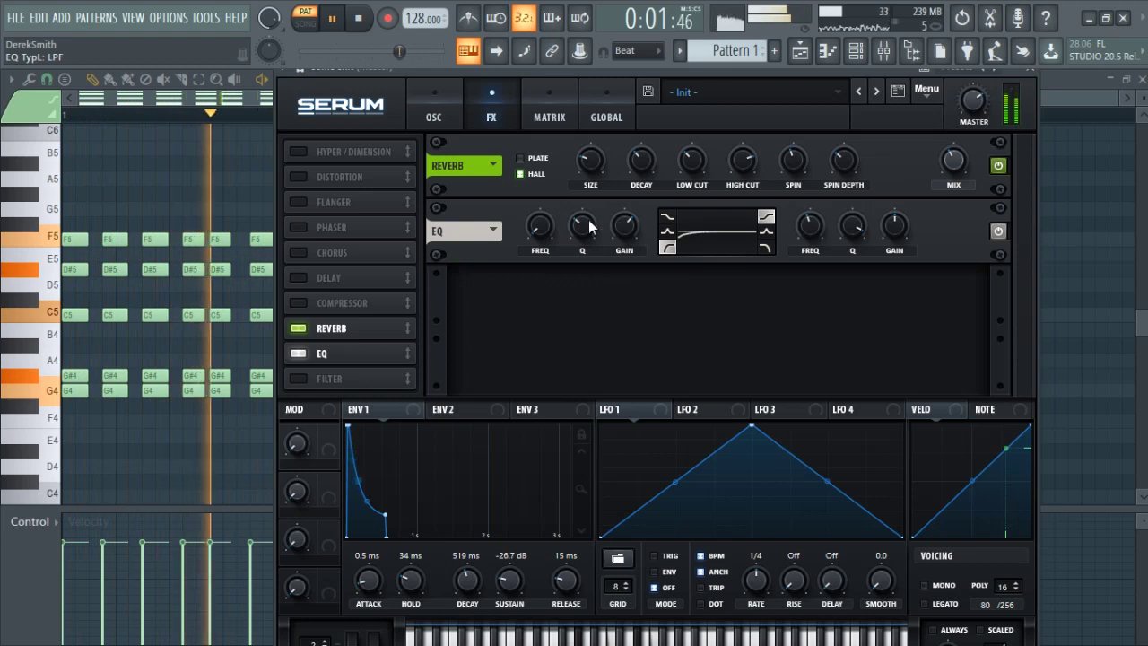
pyautogui.moveTo(547, 225); pyautogui.dragTo(590, 194)
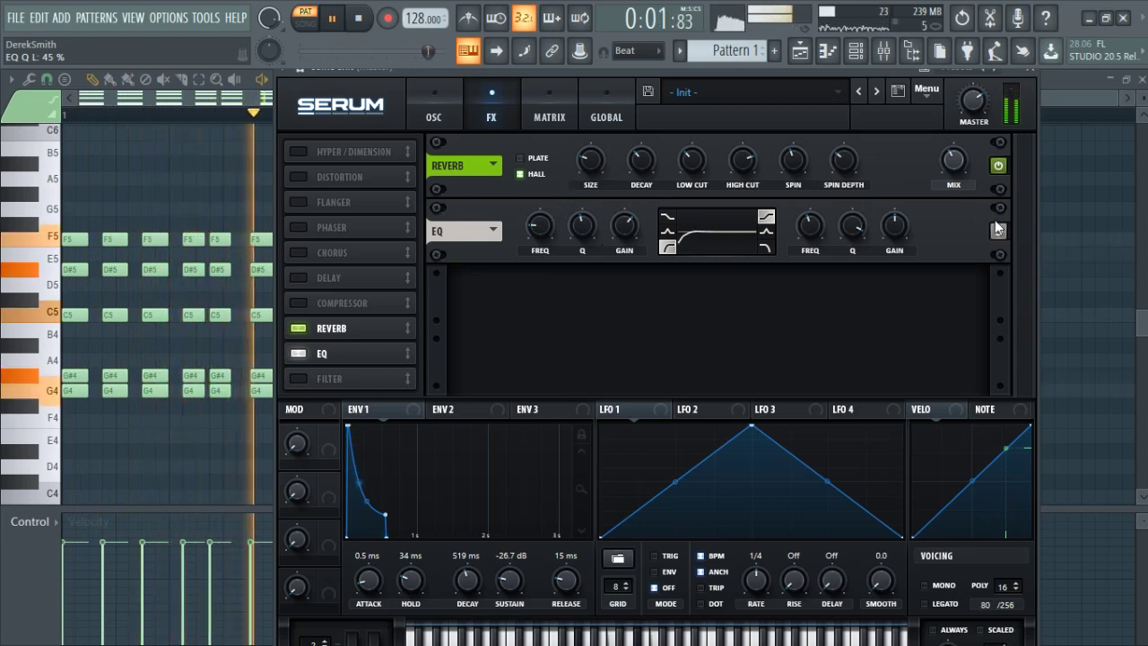
# - Enable the delay with a right time of 1/8, and set envelope 1 to 244 ms decay and -22.1 dB sustain
pyautogui.click(300, 278)
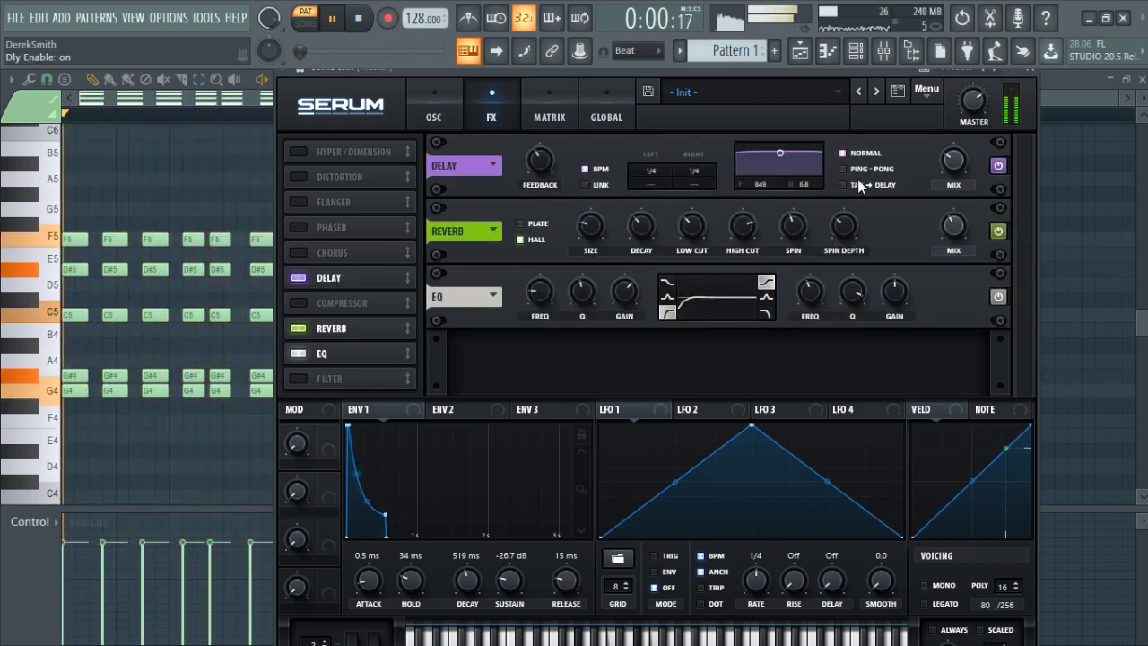
pyautogui.moveTo(699, 172)
pyautogui.mouseDown()
pyautogui.moveTo(705, 147)
pyautogui.moveTo(701, 191)
pyautogui.mouseUp()
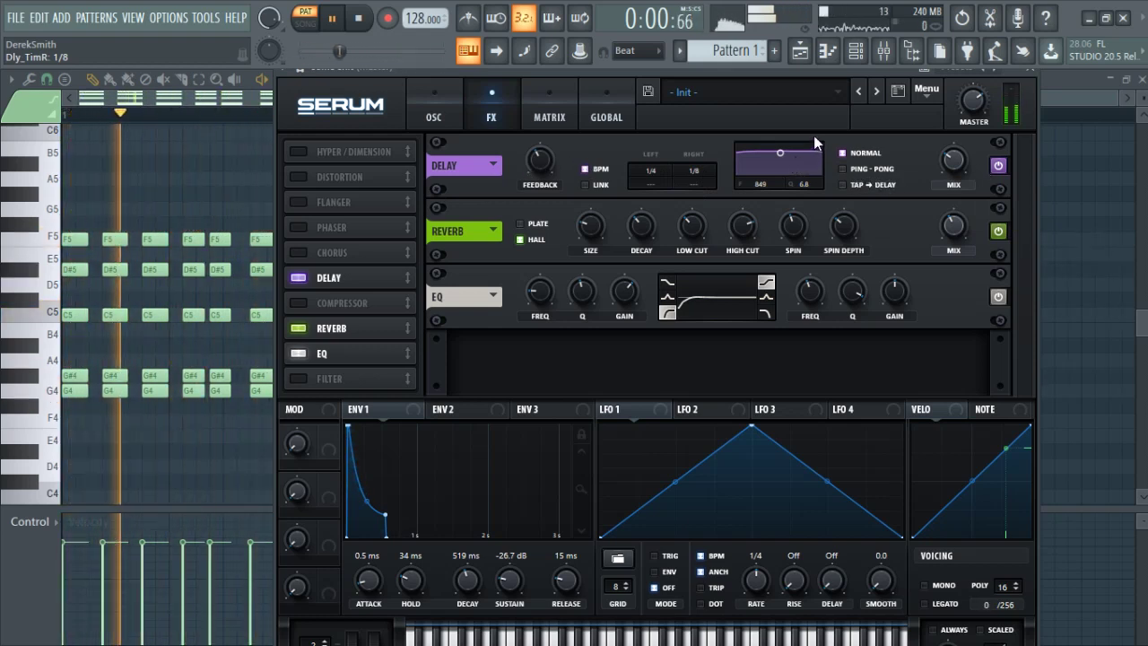
pyautogui.click(434, 111)
pyautogui.moveTo(510, 587); pyautogui.dragTo(468, 578)
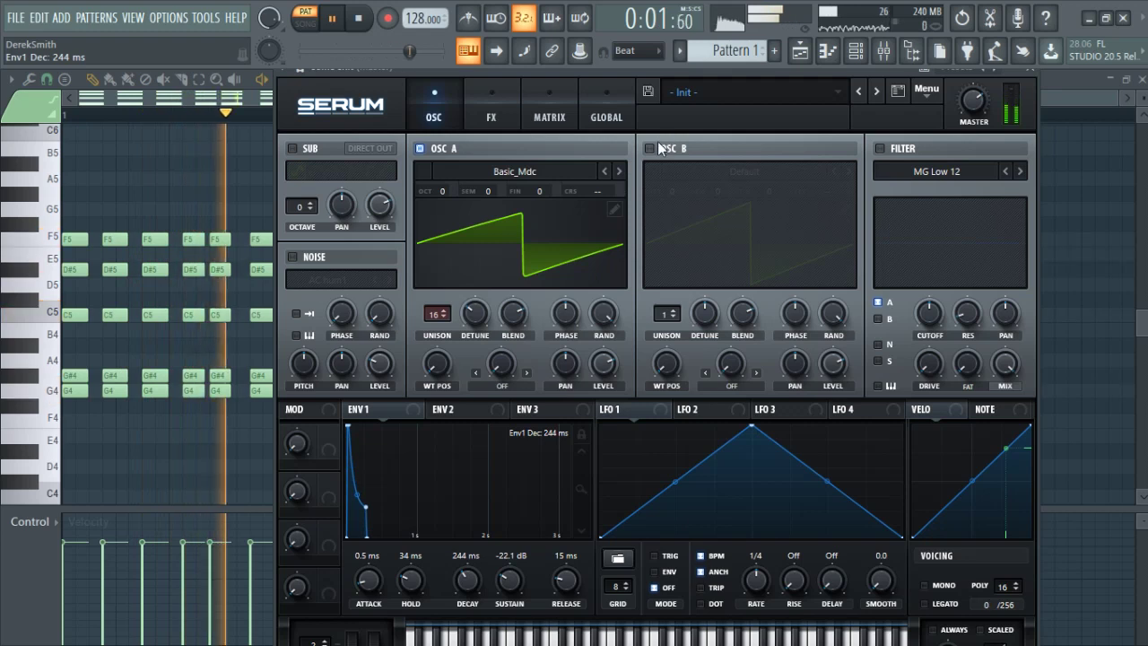
# - Enable the sub oscillator with a saw shape, octave 1 and 36% level
pyautogui.click(291, 147)
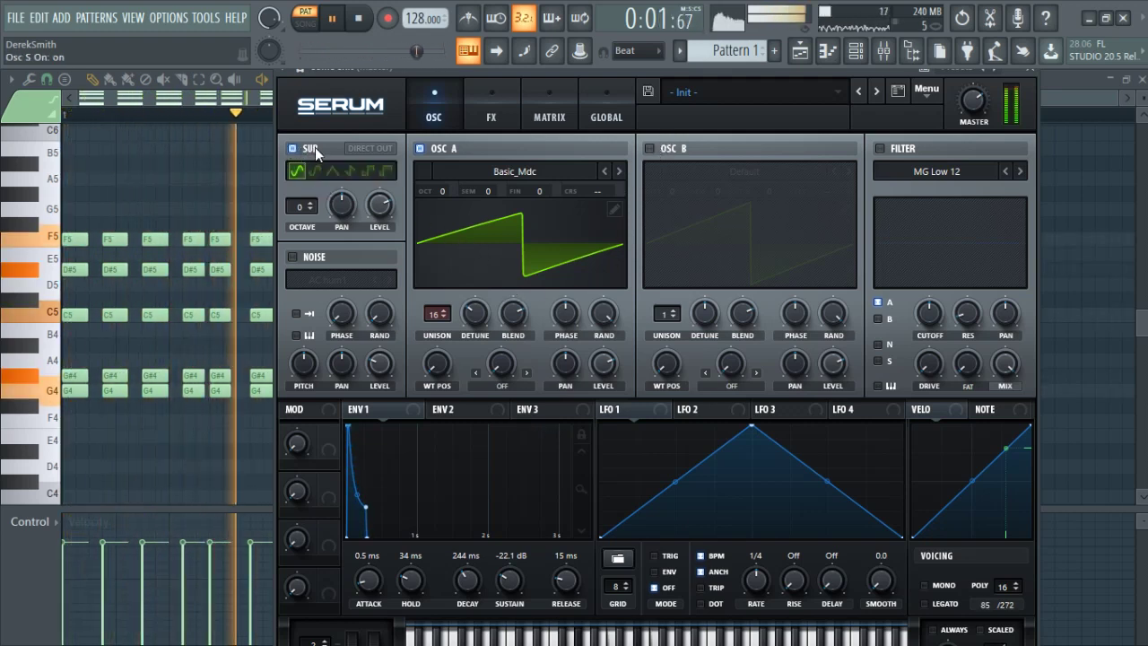
pyautogui.click(371, 146)
pyautogui.click(356, 169)
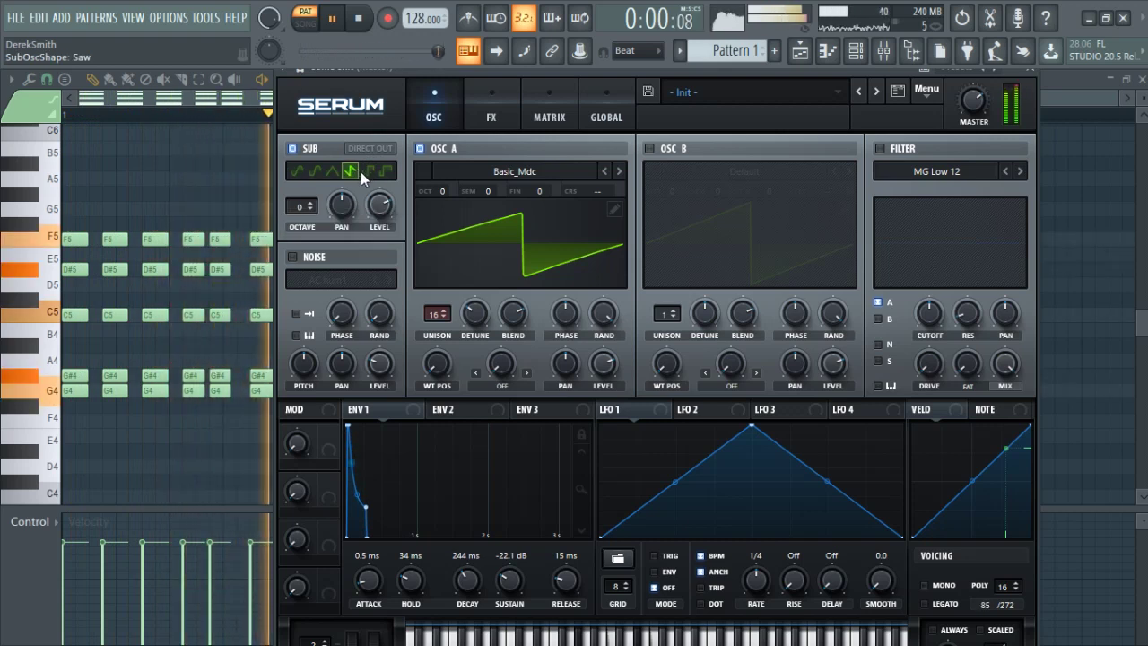
pyautogui.moveTo(297, 210)
pyautogui.mouseDown()
pyautogui.moveTo(296, 199)
pyautogui.moveTo(296, 221)
pyautogui.moveTo(296, 199)
pyautogui.mouseUp()
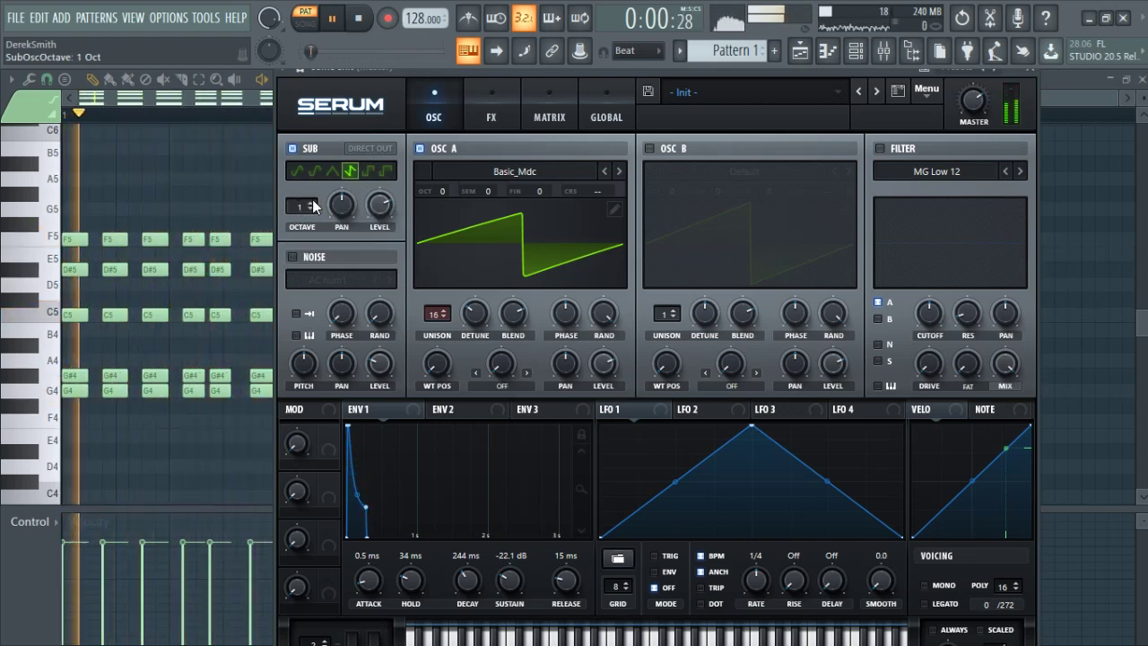
pyautogui.moveTo(367, 207); pyautogui.dragTo(369, 274)
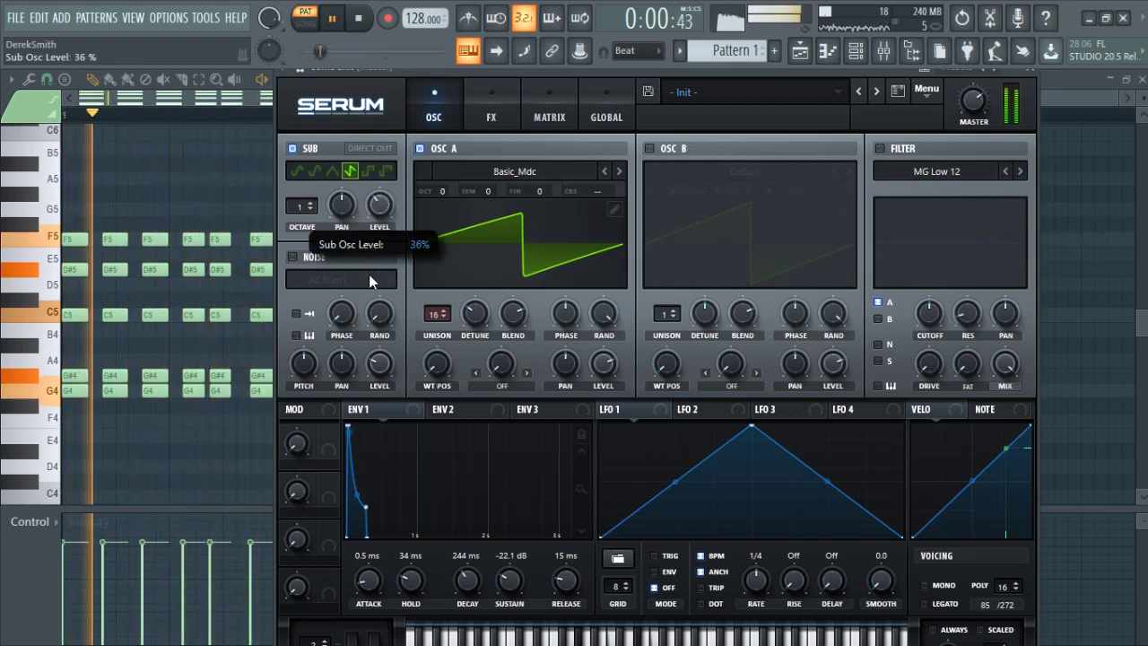
# - Switch the sub oscillator to the last pulse shape at octave 1, readjust its level, and briefly try the noise oscillator
pyautogui.moveTo(302, 205); pyautogui.dragTo(303, 224)
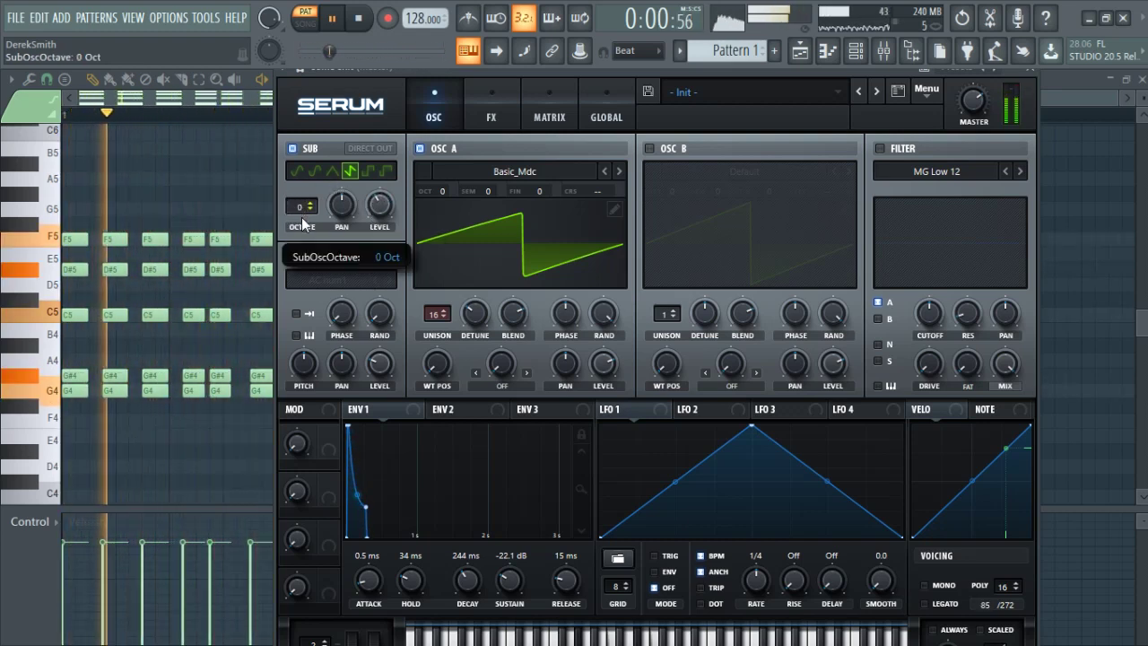
pyautogui.click(382, 172)
pyautogui.moveTo(378, 205); pyautogui.dragTo(384, 126)
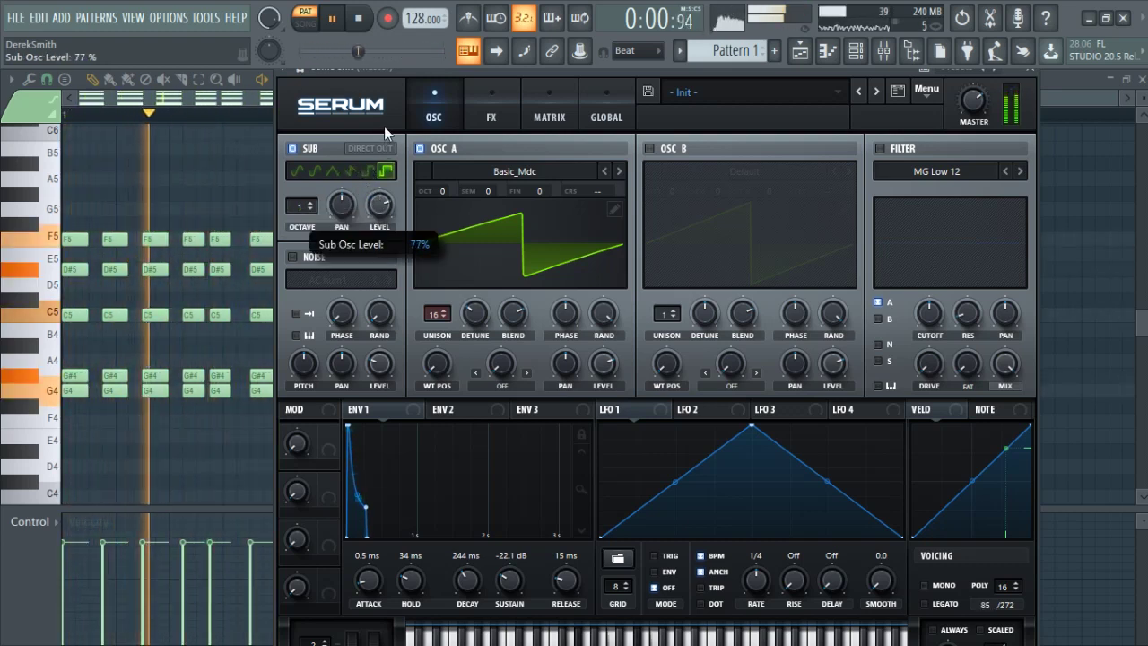
pyautogui.moveTo(380, 202)
pyautogui.mouseDown()
pyautogui.moveTo(377, 341)
pyautogui.moveTo(377, 163)
pyautogui.moveTo(377, 185)
pyautogui.mouseUp()
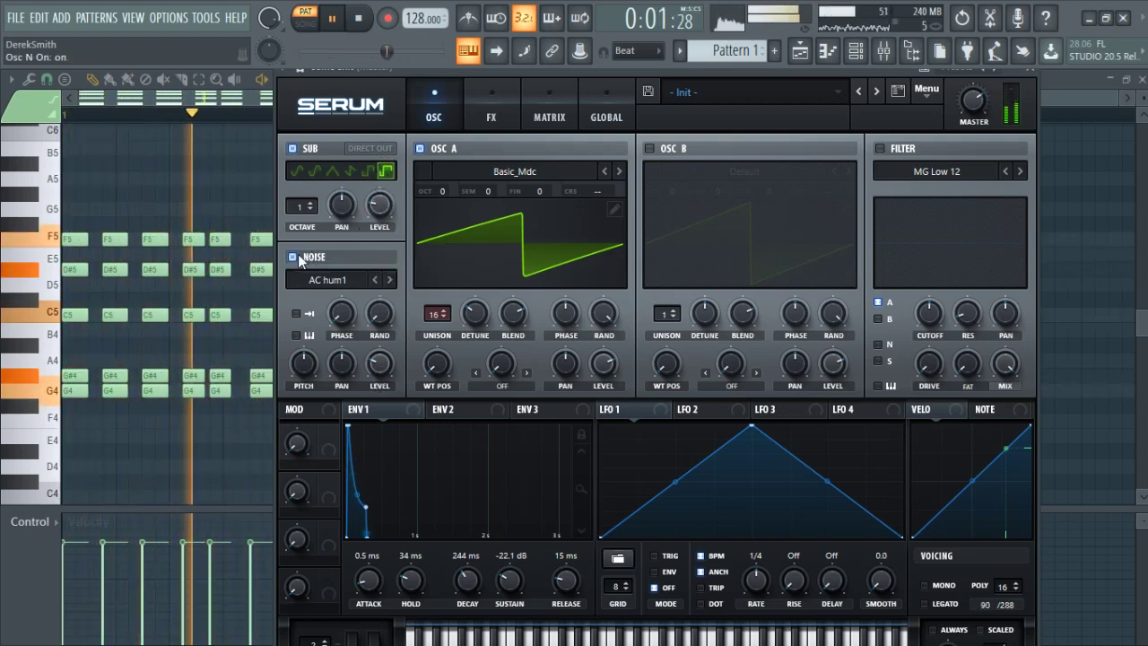
pyautogui.click(293, 258)
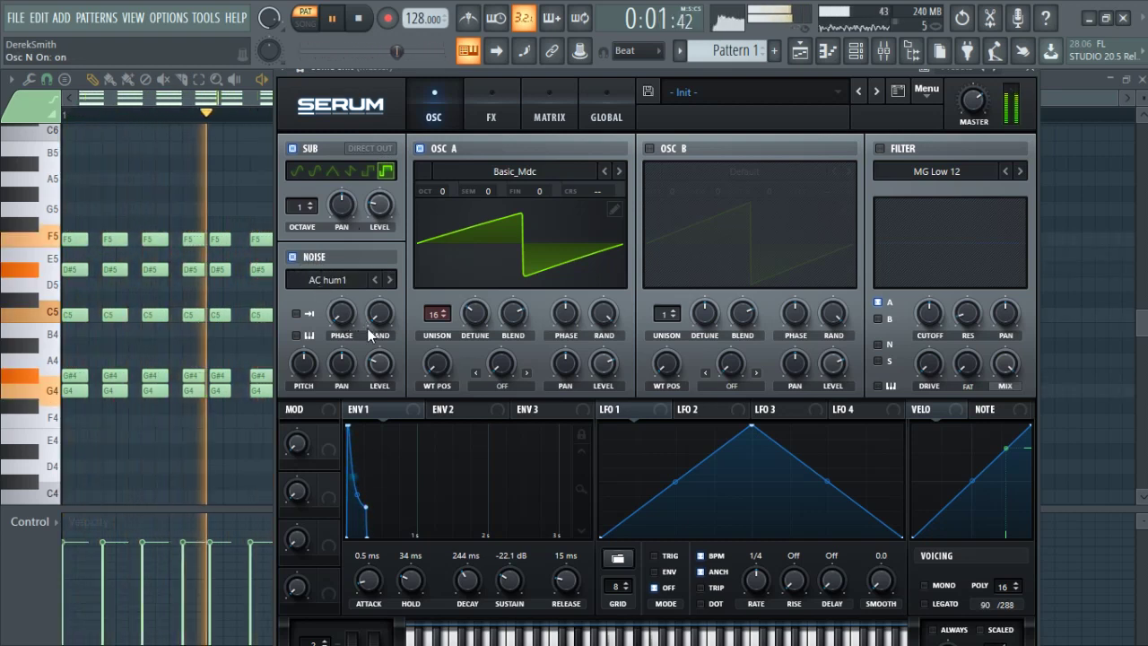
pyautogui.click(292, 256)
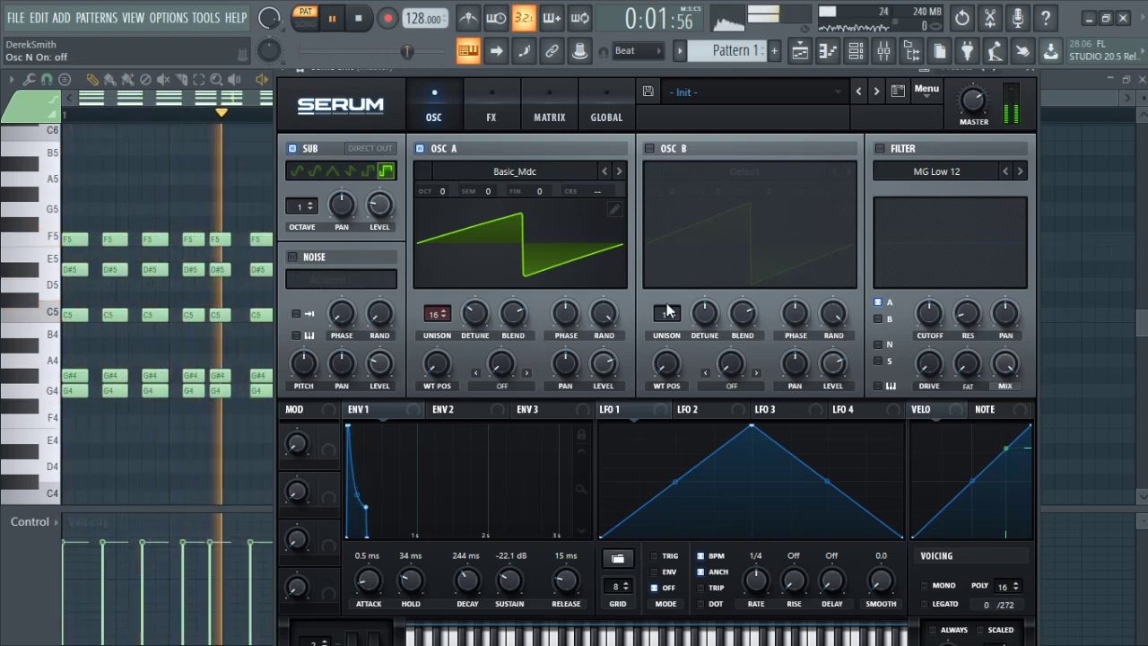
# - Set the delay's mix to 38% and adjust its feedback while auditioning the pattern
pyautogui.click(539, 110)
pyautogui.press('space')
pyautogui.click(498, 90)
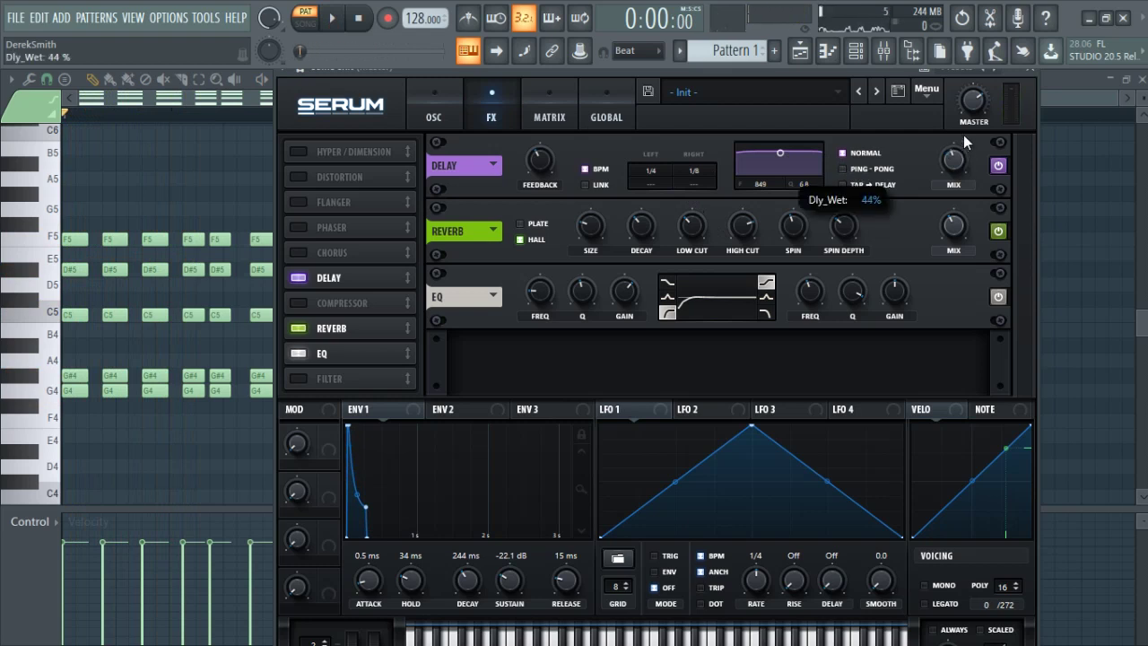
pyautogui.press('space')
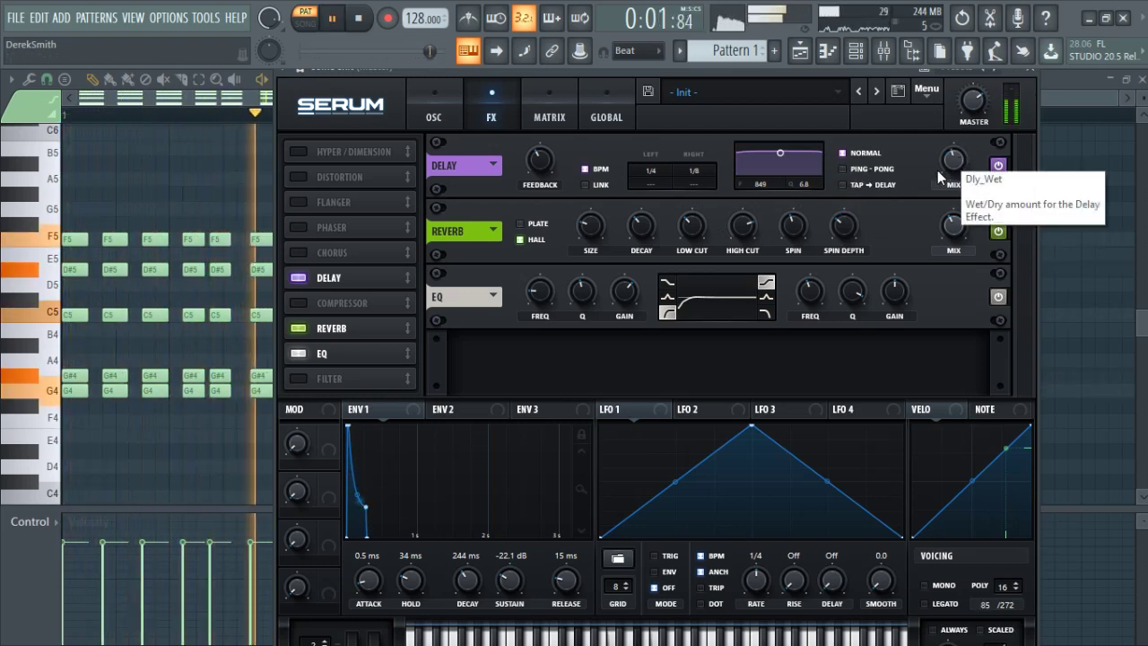
pyautogui.click(951, 172)
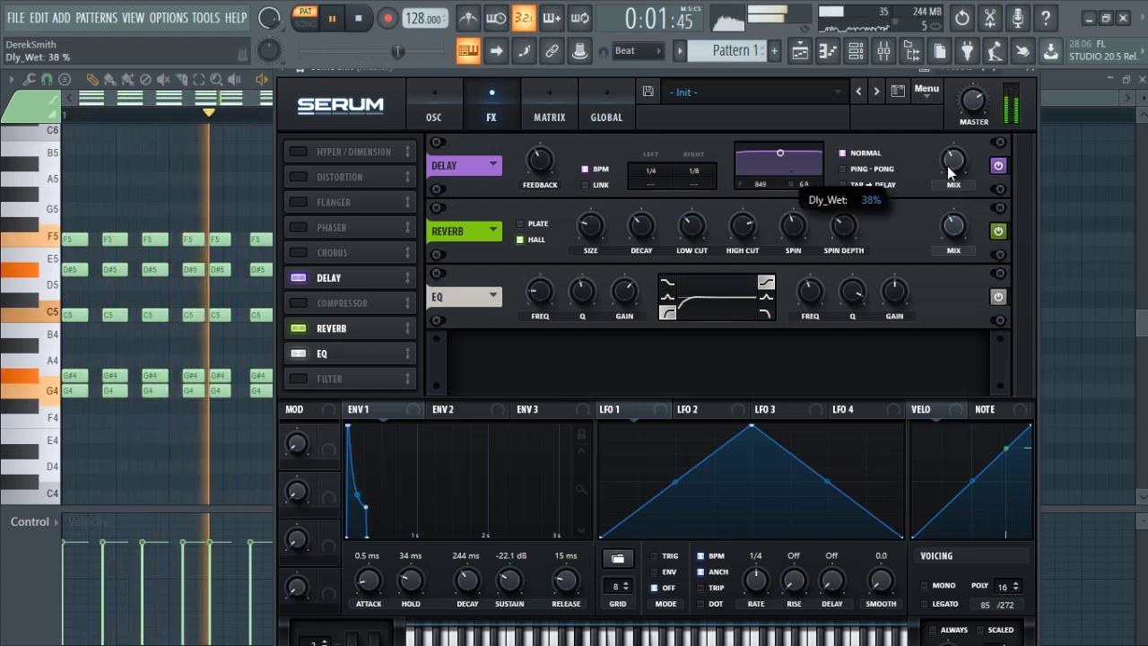
pyautogui.click(539, 157)
pyautogui.moveTo(543, 154); pyautogui.dragTo(542, 172)
pyautogui.press('space')
# - Enable oscillator B and load the 4088 wavetable into it
pyautogui.click(434, 109)
pyautogui.click(649, 149)
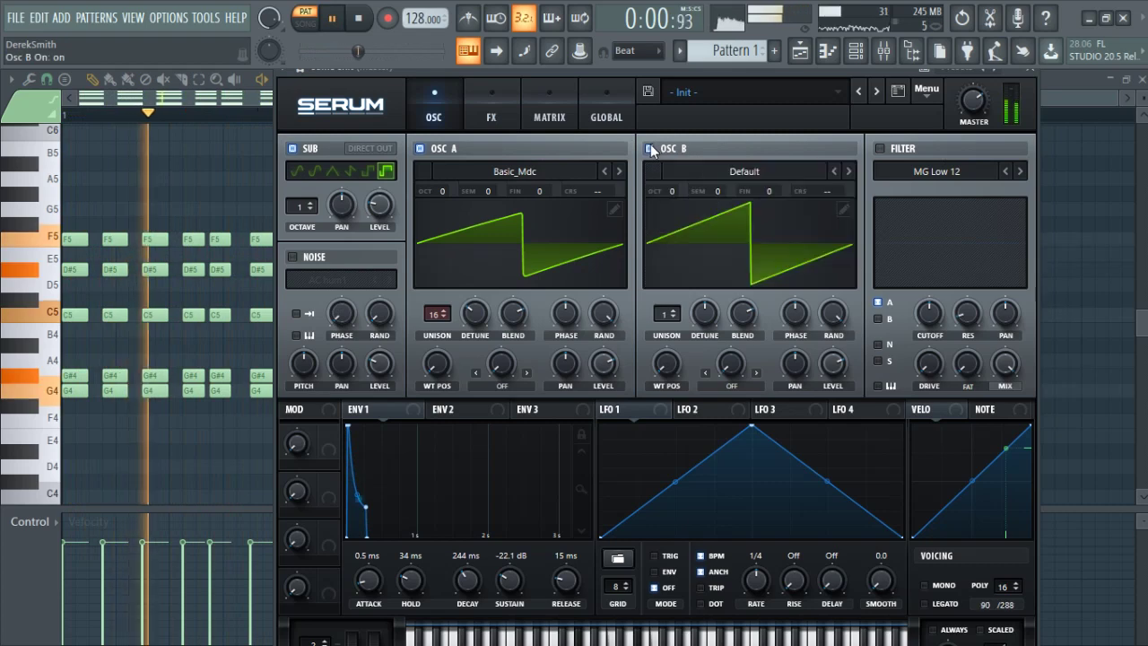
pyautogui.click(723, 168)
pyautogui.moveTo(727, 190)
pyautogui.click(814, 141)
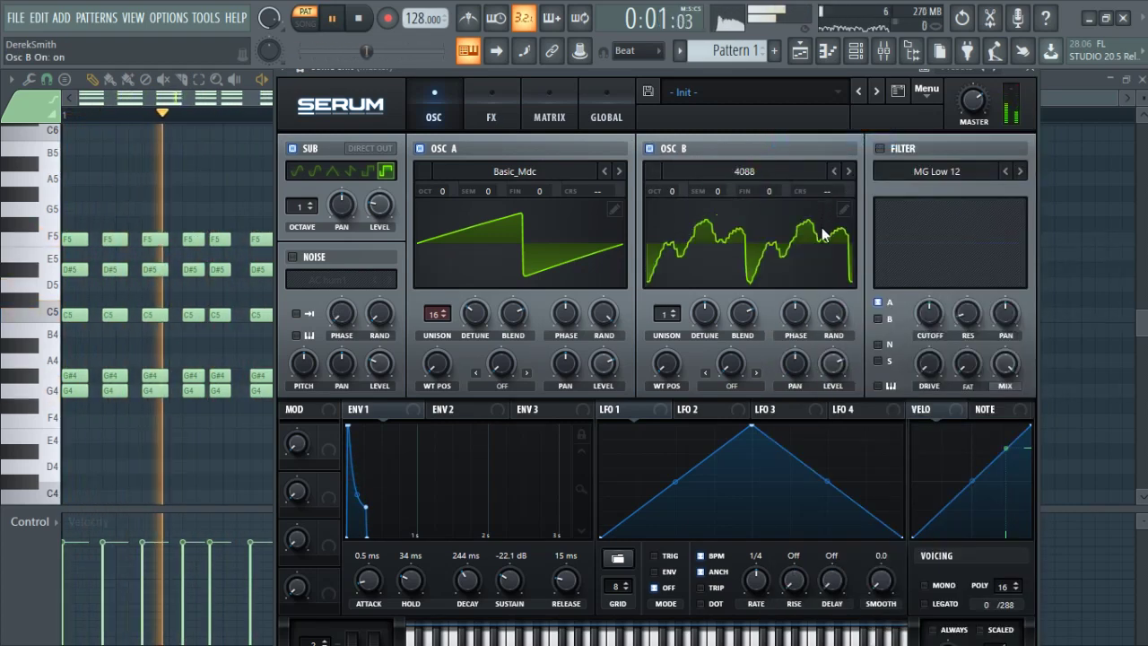
# - Give oscillator B 5 unison voices with a detune of 0.11 and a level of 60%
pyautogui.moveTo(666, 313); pyautogui.dragTo(668, 270)
pyautogui.moveTo(707, 314); pyautogui.dragTo(709, 329)
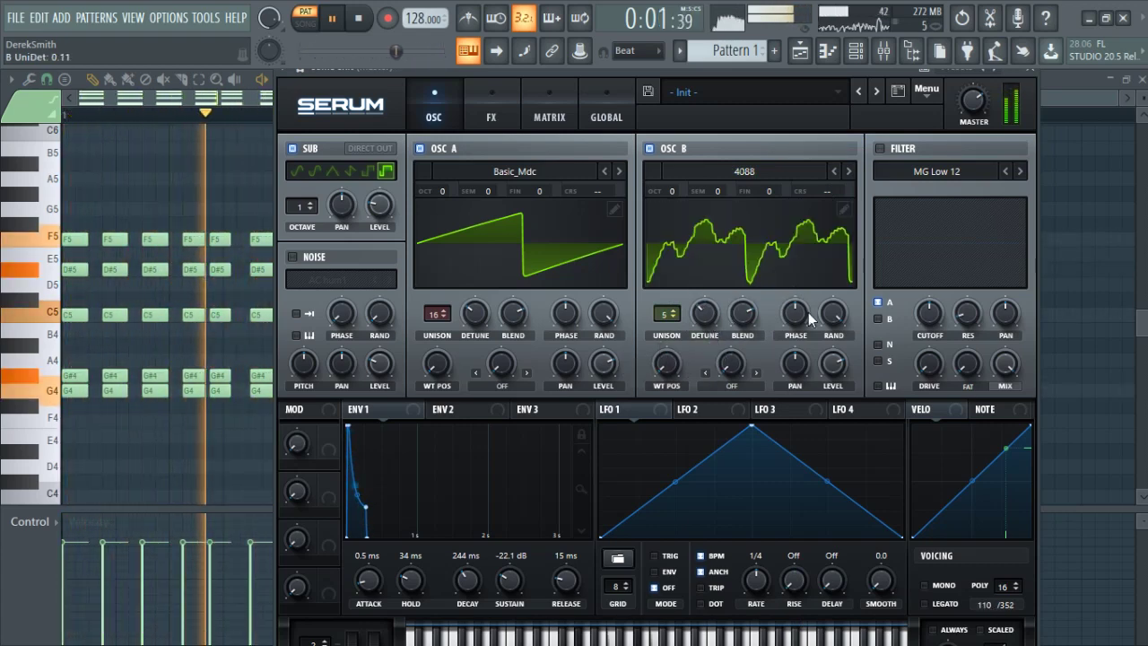
pyautogui.moveTo(834, 364); pyautogui.dragTo(840, 438)
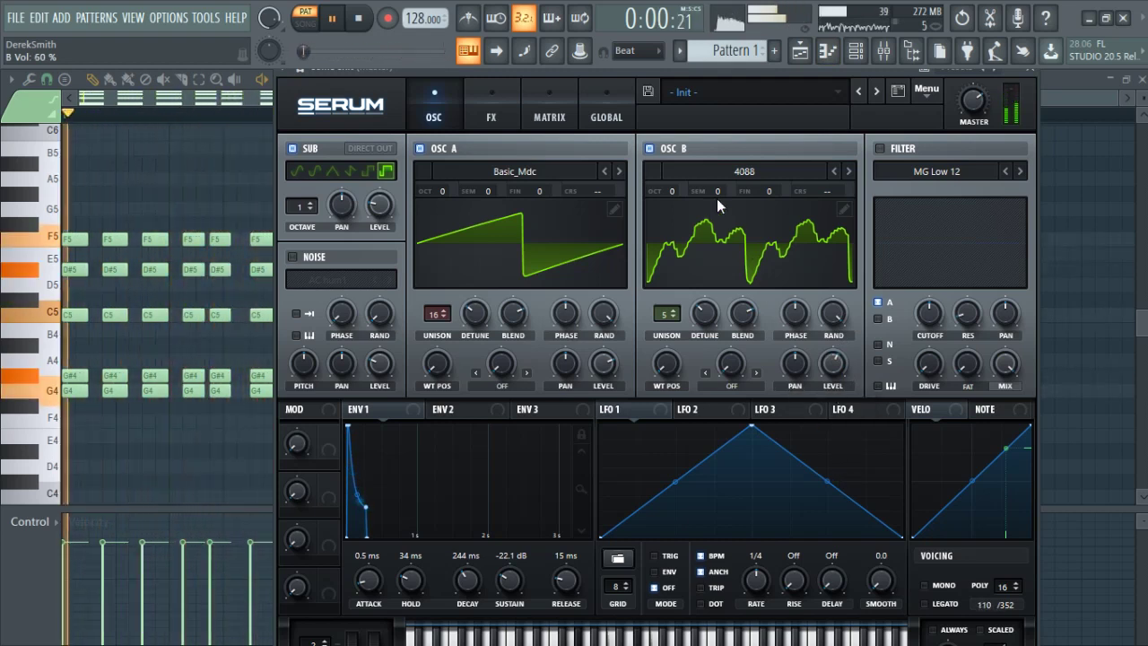
# - Try different semitone and fine tunings on the oscillators, and reset them to 0
pyautogui.moveTo(486, 191); pyautogui.dragTo(485, 134)
pyautogui.doubleClick(485, 191)
pyautogui.moveTo(716, 191); pyautogui.dragTo(797, 73)
pyautogui.doubleClick(769, 191)
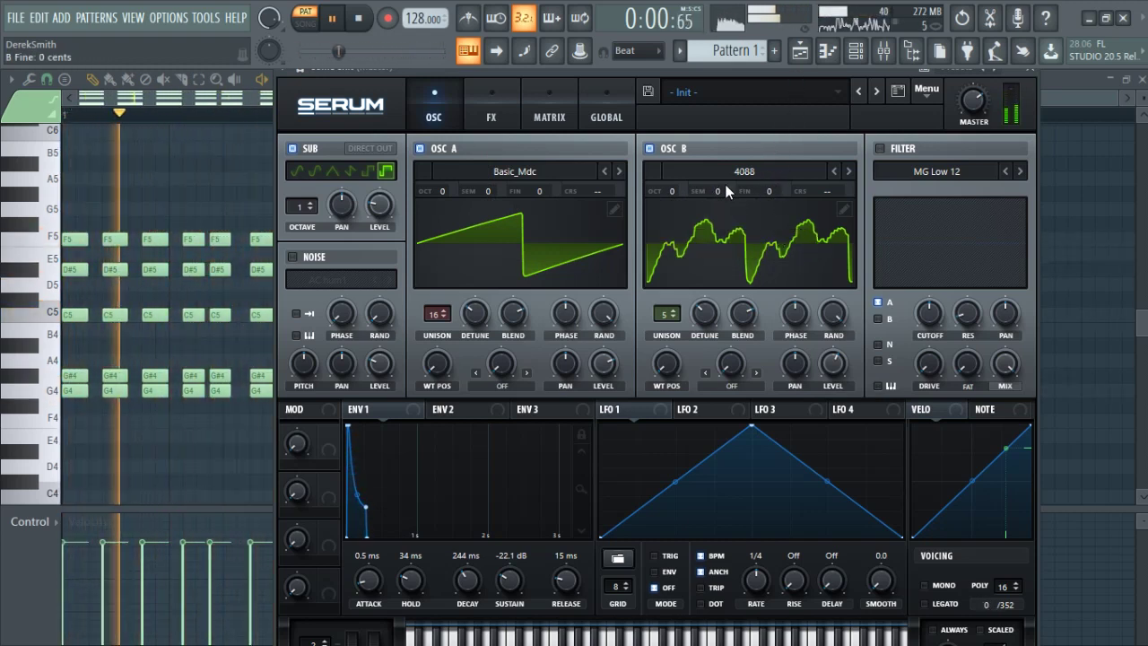
pyautogui.click(509, 98)
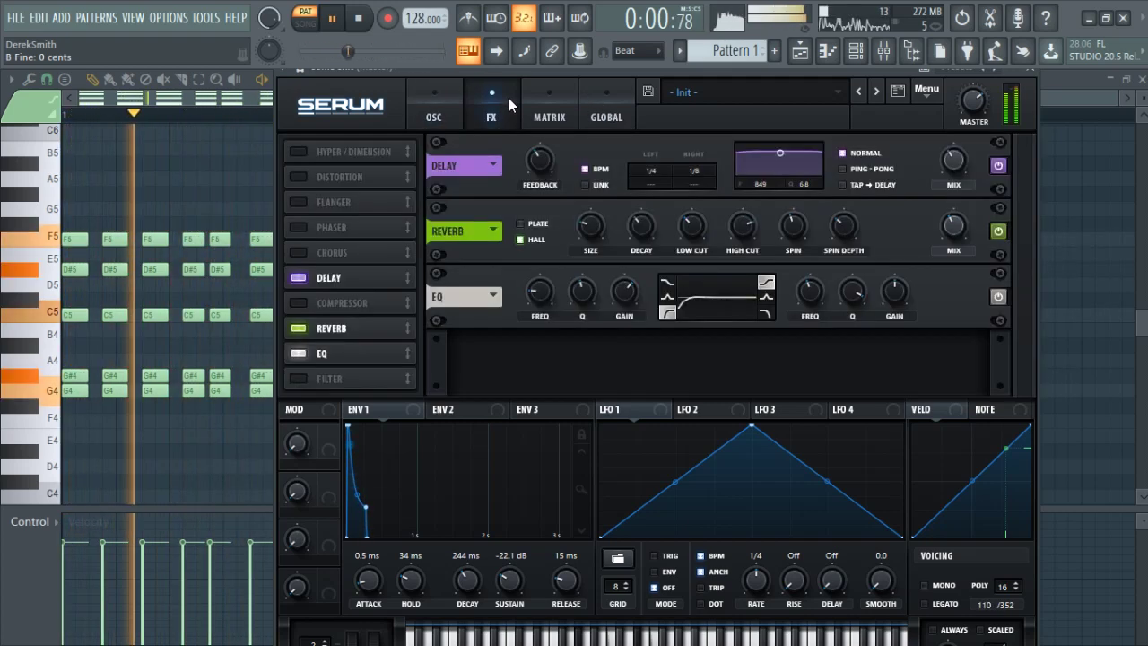
pyautogui.click(447, 108)
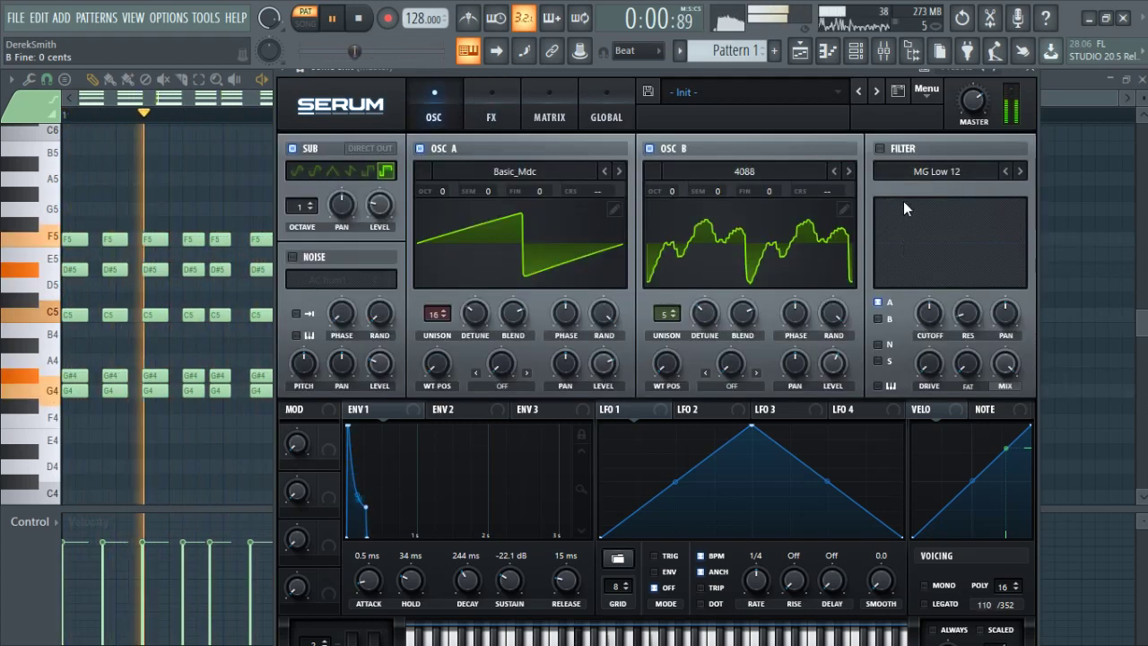
# - Enable the MG Low 12 filter on oscillator A only and lower its cutoff
pyautogui.click(880, 148)
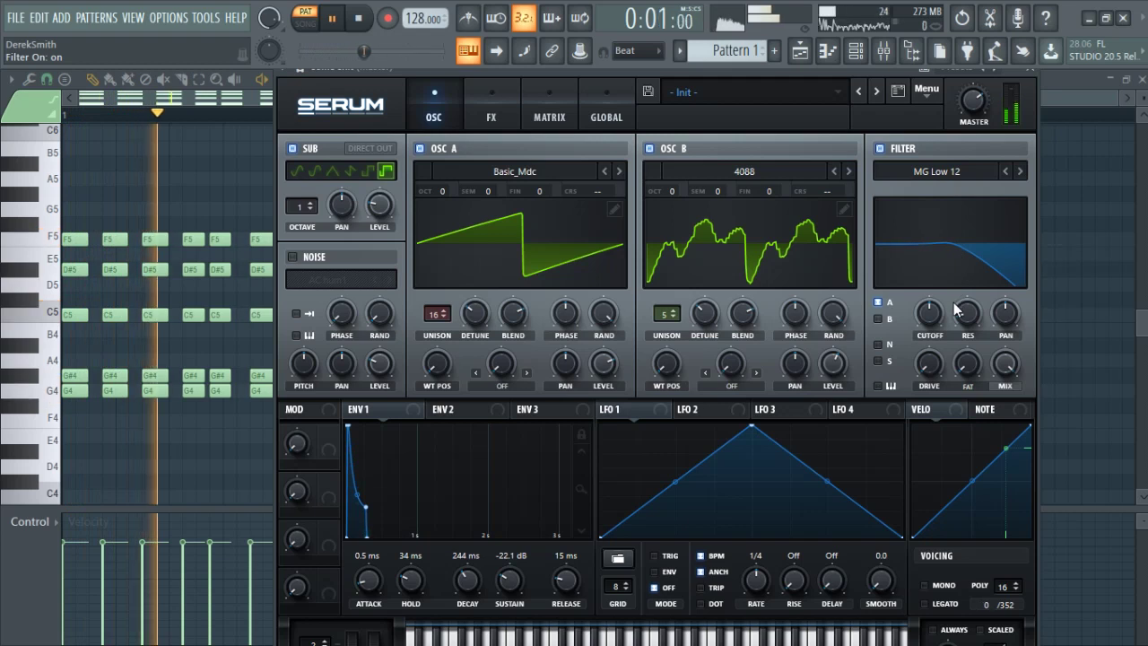
pyautogui.click(943, 168)
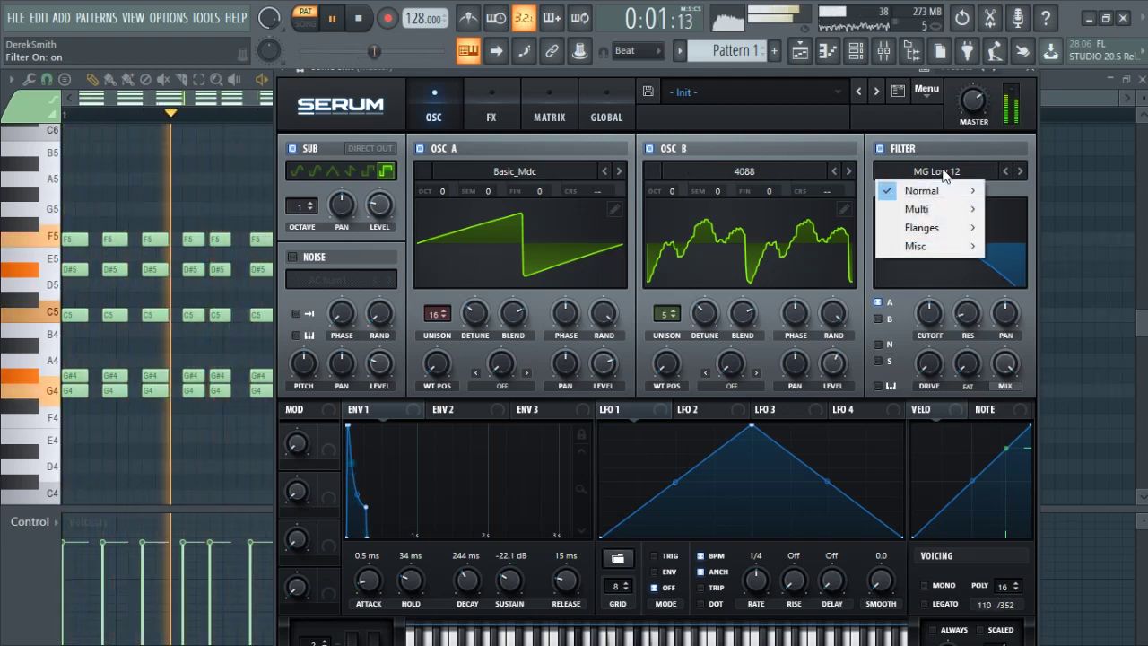
pyautogui.click(943, 170)
pyautogui.click(942, 168)
pyautogui.click(878, 319)
pyautogui.moveTo(933, 316); pyautogui.dragTo(933, 370)
pyautogui.click(888, 305)
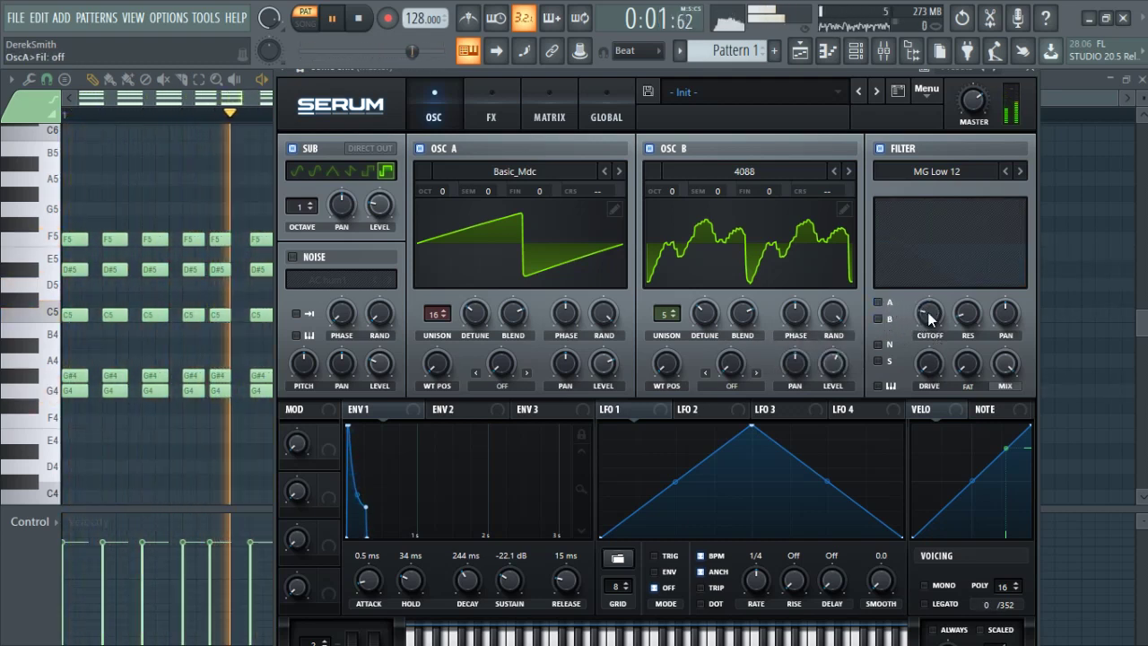
pyautogui.click(879, 302)
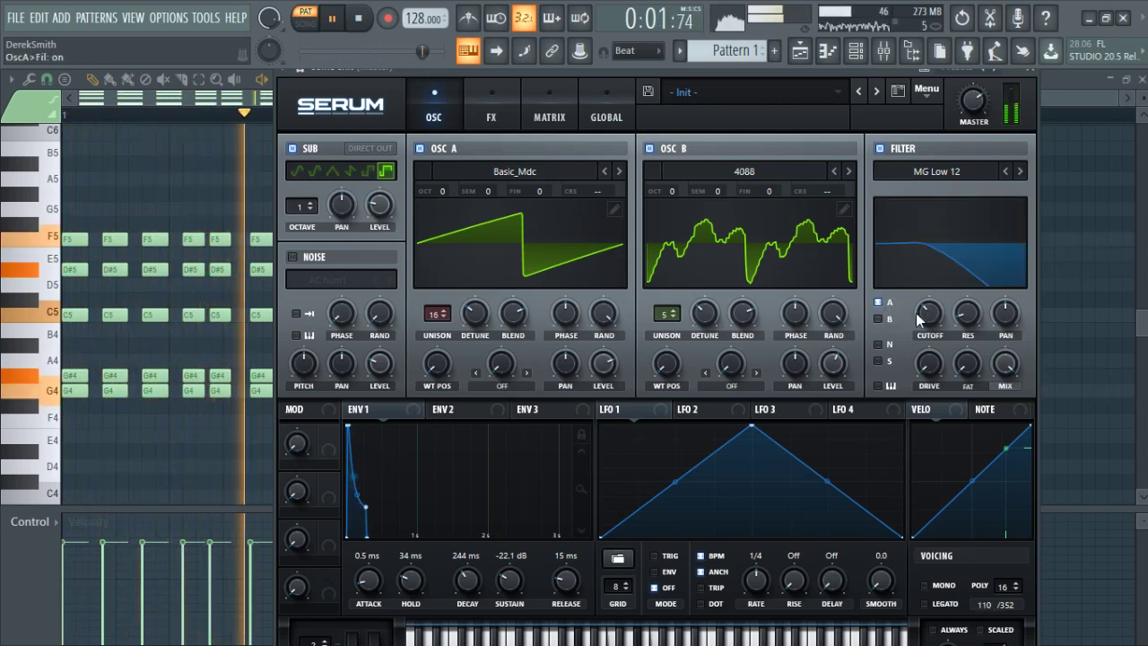
# - Try routing only oscillator B through the filter with the cutoff at 11441 Hz
pyautogui.click(879, 302)
pyautogui.click(879, 319)
pyautogui.moveTo(929, 312); pyautogui.dragTo(965, 232)
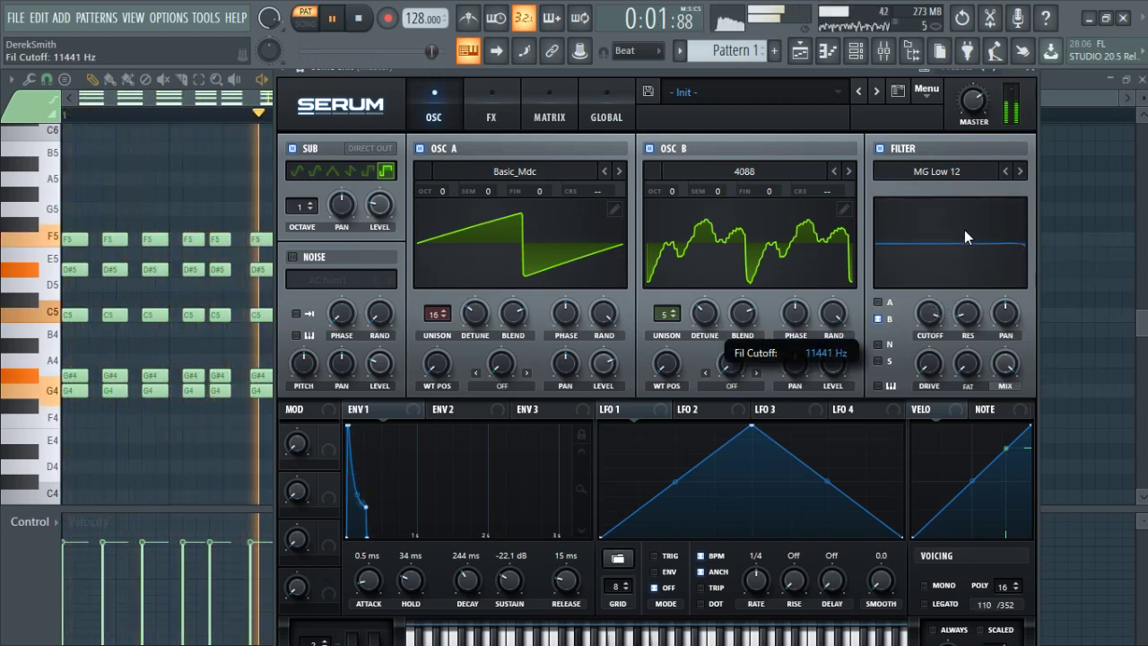
# - Route oscillator A, noise and sub through the filter without oscillator B, and set the cutoff to 1480 Hz
pyautogui.moveTo(943, 332); pyautogui.dragTo(938, 337)
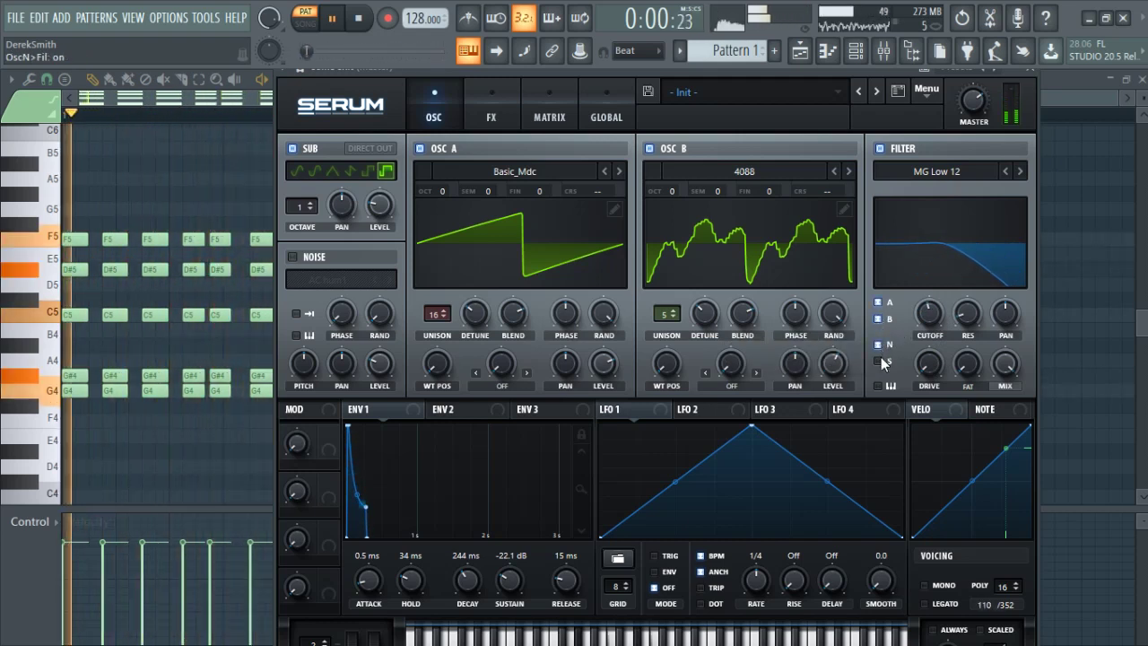
pyautogui.moveTo(927, 311); pyautogui.dragTo(947, 244)
pyautogui.click(888, 320)
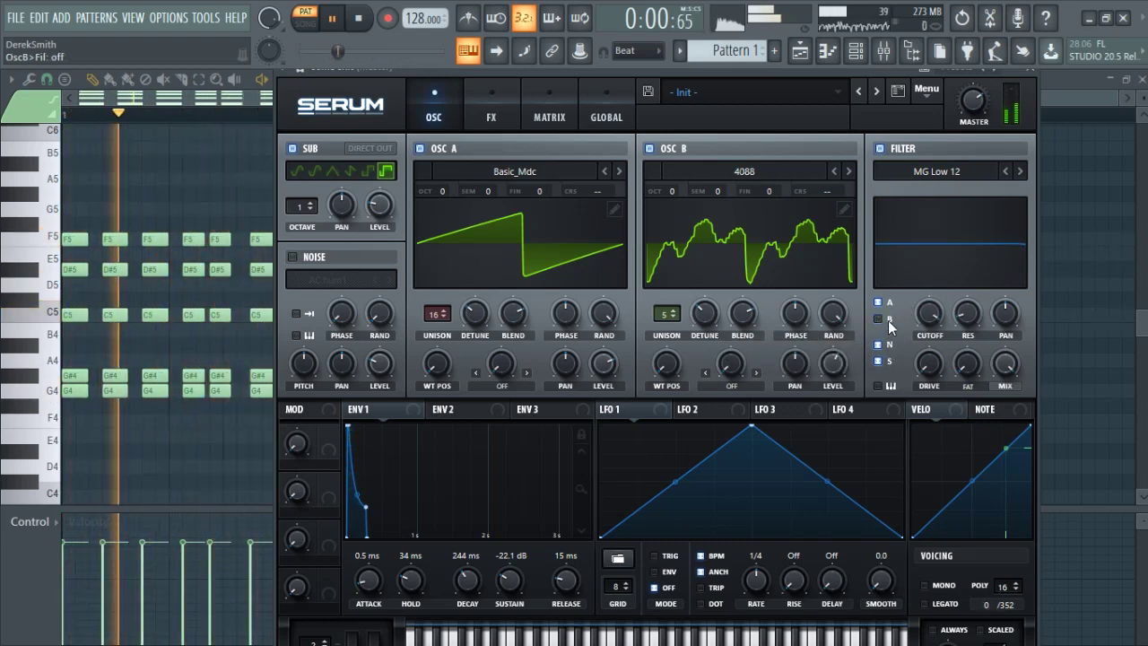
pyautogui.moveTo(929, 314); pyautogui.dragTo(929, 366)
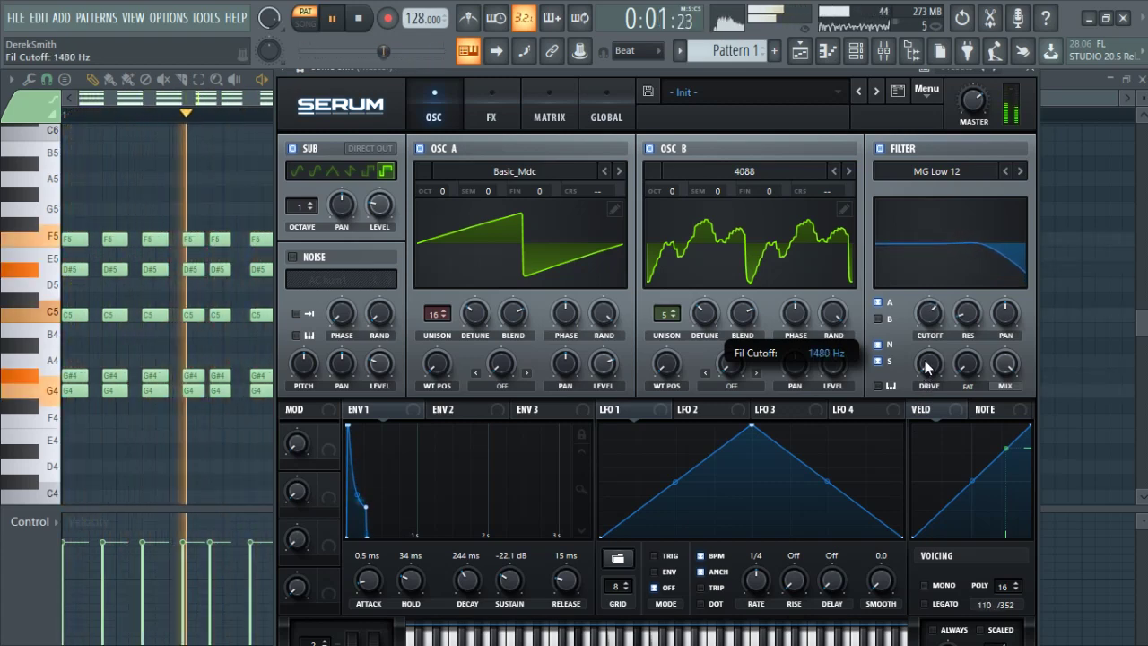
# - Try BPM sync on the Chaos 1 generator in the global settings, and switch it back off
pyautogui.click(602, 112)
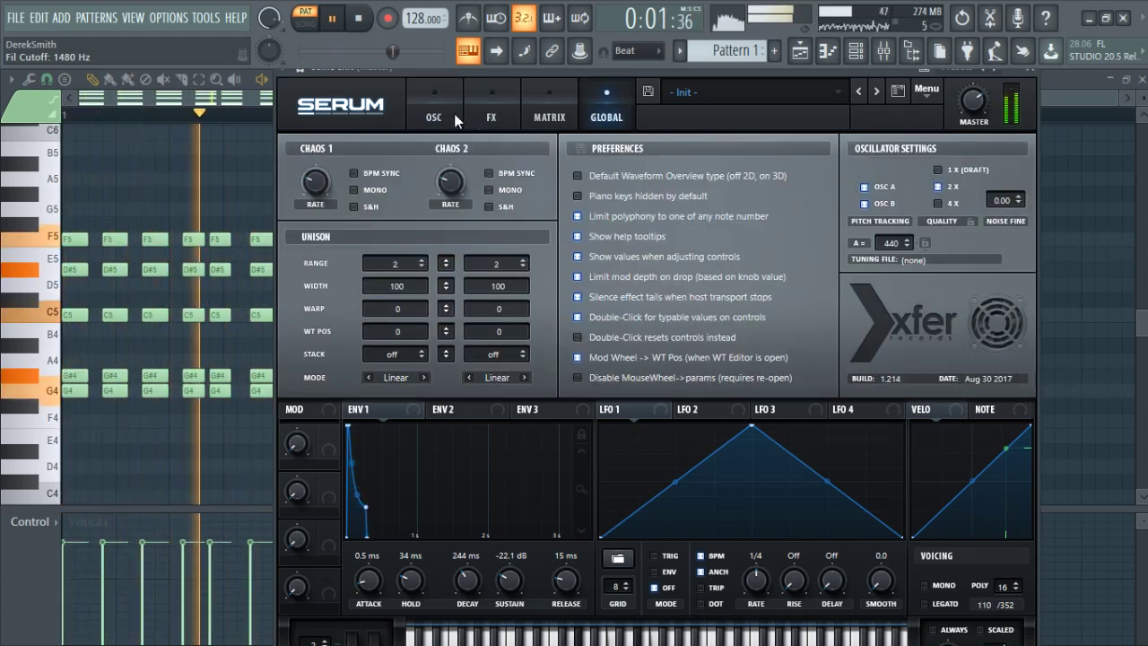
pyautogui.click(373, 172)
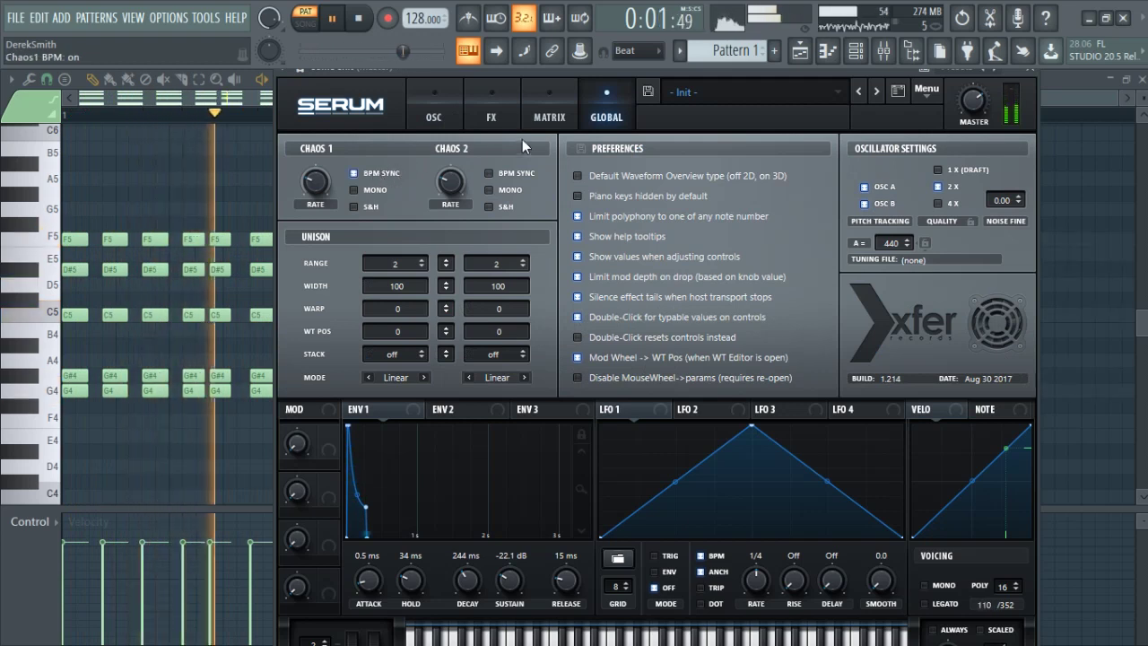
pyautogui.click(383, 172)
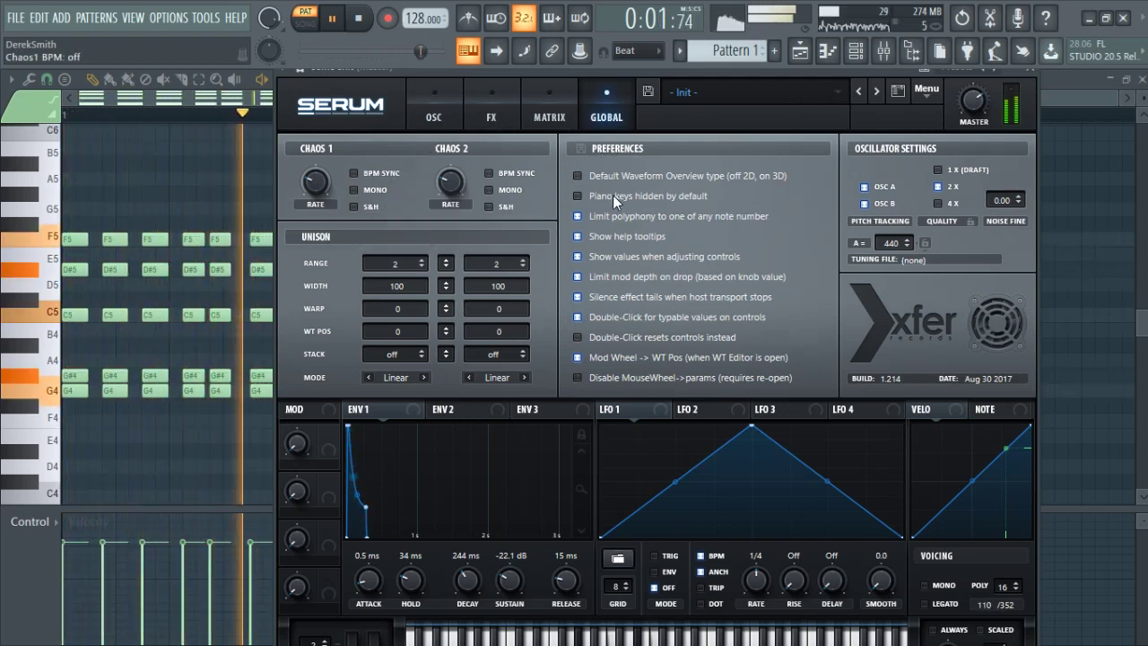
# - Try the Tube distortion in the effects chain, and switch it off again
pyautogui.click(550, 112)
pyautogui.click(472, 105)
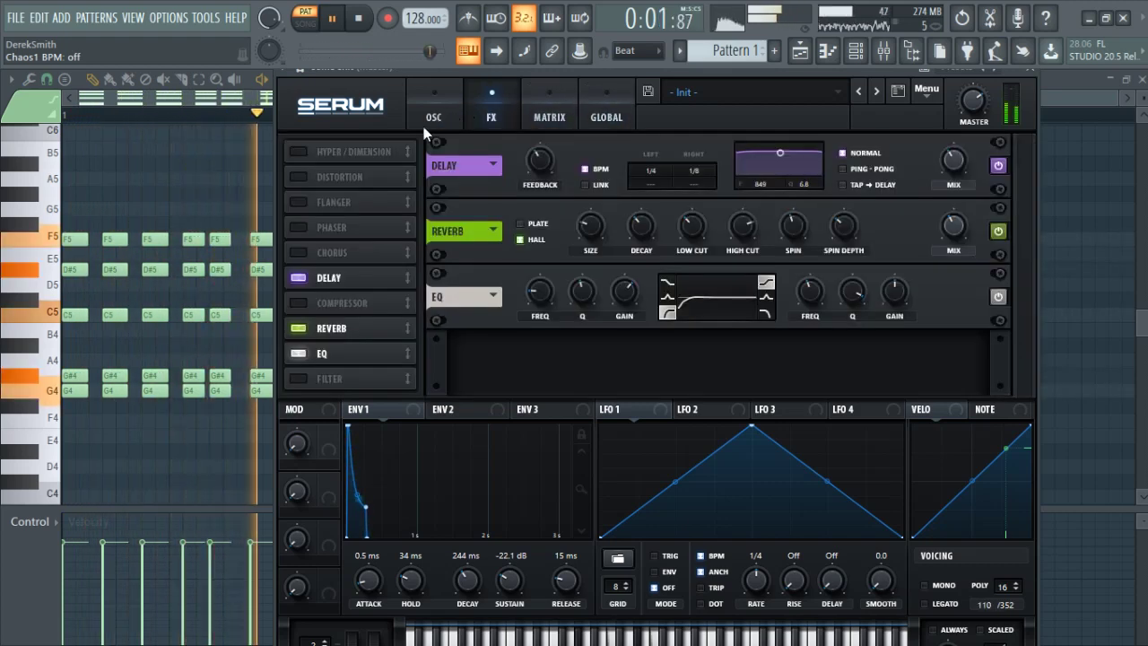
pyautogui.click(307, 177)
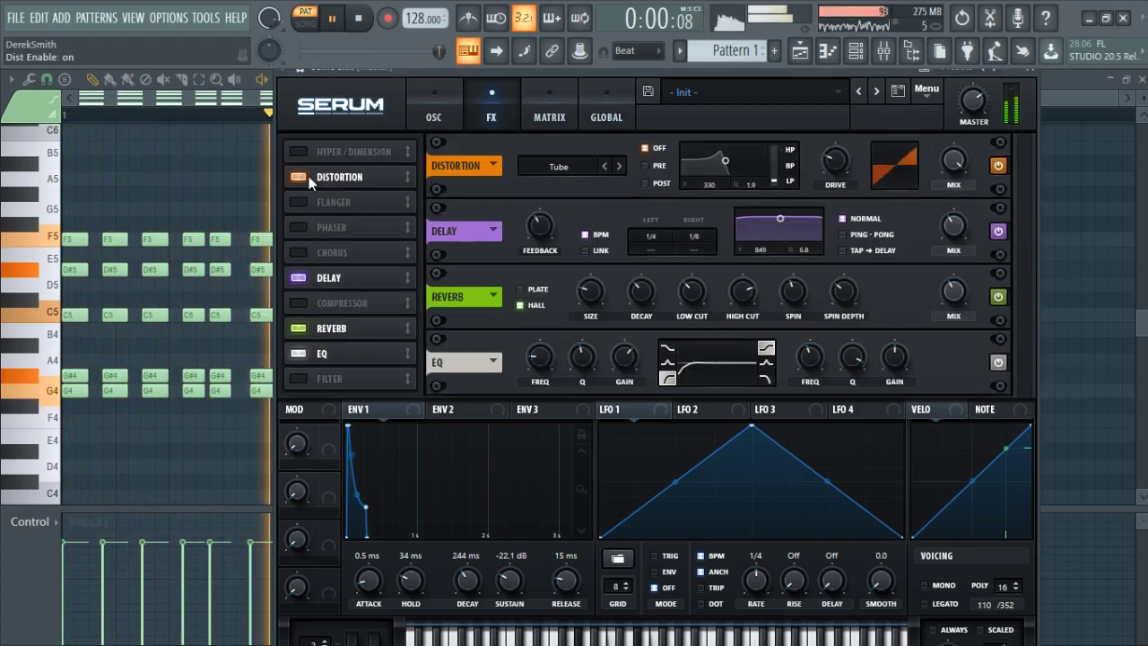
pyautogui.click(300, 177)
# - Enable the Hyper/Dimension effect, set the dimension size to 20%, lower the hyper mix and set its unison to 7
pyautogui.click(301, 152)
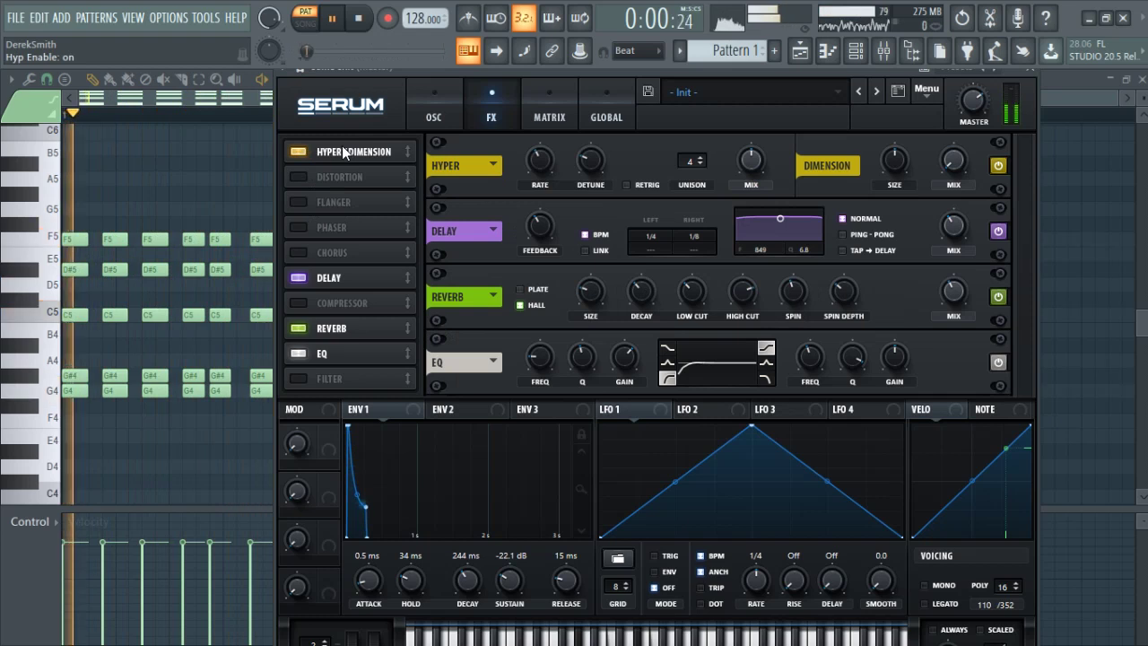
pyautogui.moveTo(888, 163); pyautogui.dragTo(874, 208)
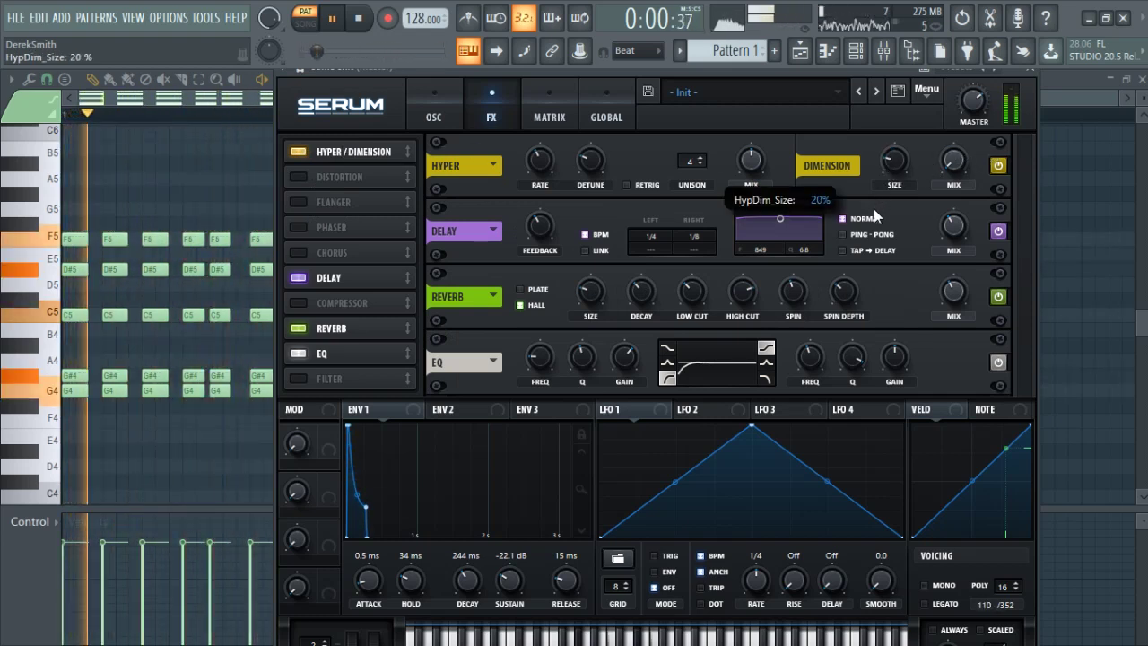
pyautogui.click(754, 158)
pyautogui.moveTo(757, 167); pyautogui.dragTo(760, 112)
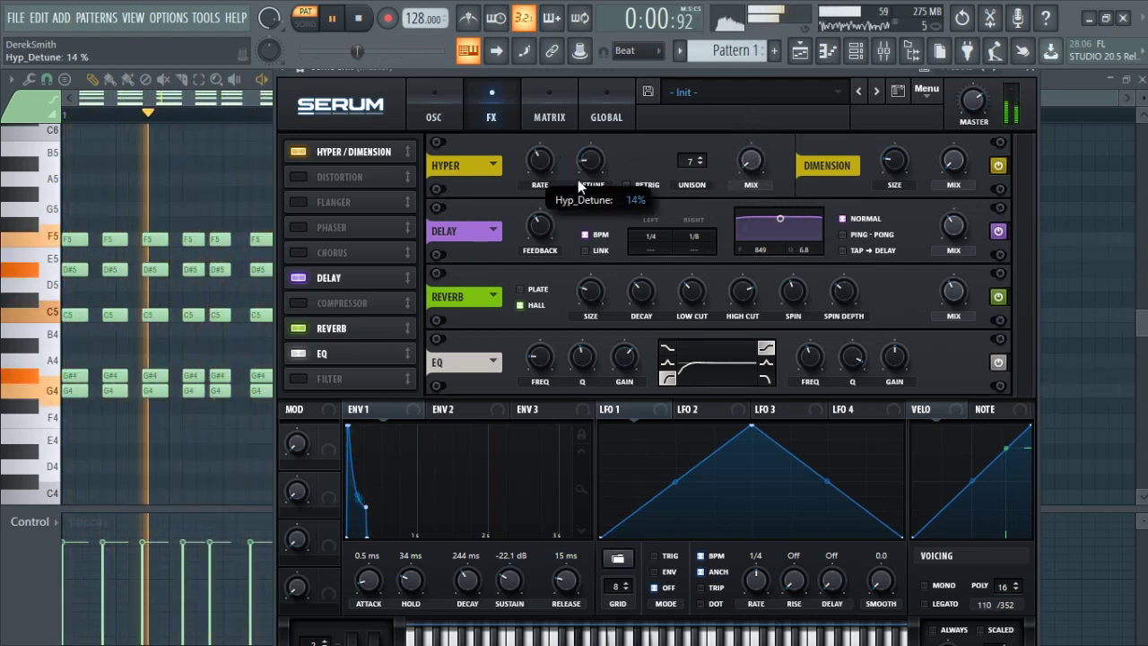
pyautogui.moveTo(751, 162)
pyautogui.mouseDown()
pyautogui.moveTo(768, 95)
pyautogui.moveTo(753, 163)
pyautogui.moveTo(746, 140)
pyautogui.mouseUp()
pyautogui.moveTo(683, 161); pyautogui.dragTo(701, 79)
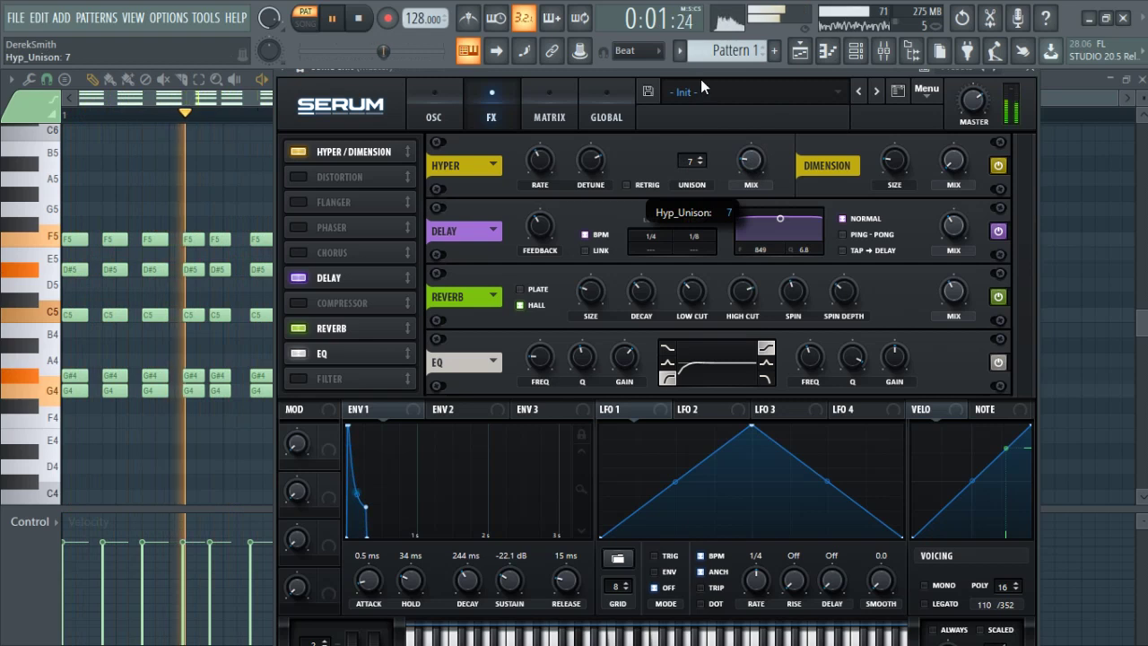
# - Adjust the Hyper effect's detune and rate, and lower its mix to 3%
pyautogui.moveTo(591, 160); pyautogui.dragTo(601, 134)
pyautogui.moveTo(539, 160); pyautogui.dragTo(563, 89)
pyautogui.moveTo(759, 115); pyautogui.dragTo(740, 127)
pyautogui.moveTo(550, 157); pyautogui.dragTo(547, 292)
pyautogui.moveTo(742, 168); pyautogui.dragTo(734, 260)
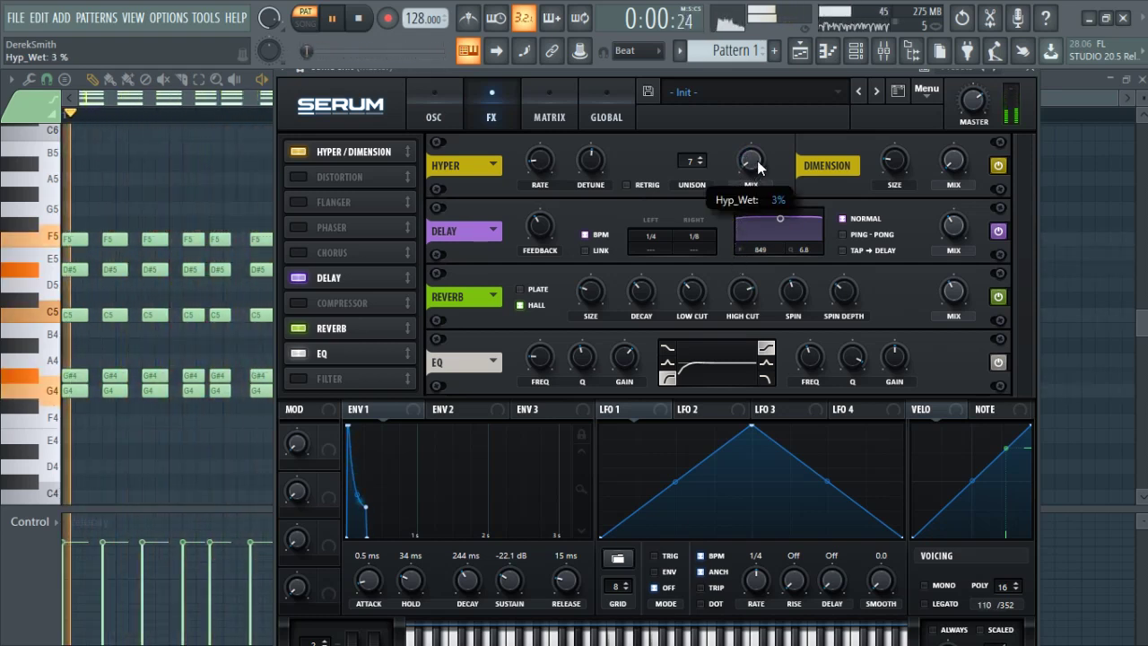
# - Try the flanger with its mix reduced to 27%, and switch it off again
pyautogui.scroll(1, 758, 166)
pyautogui.click(300, 202)
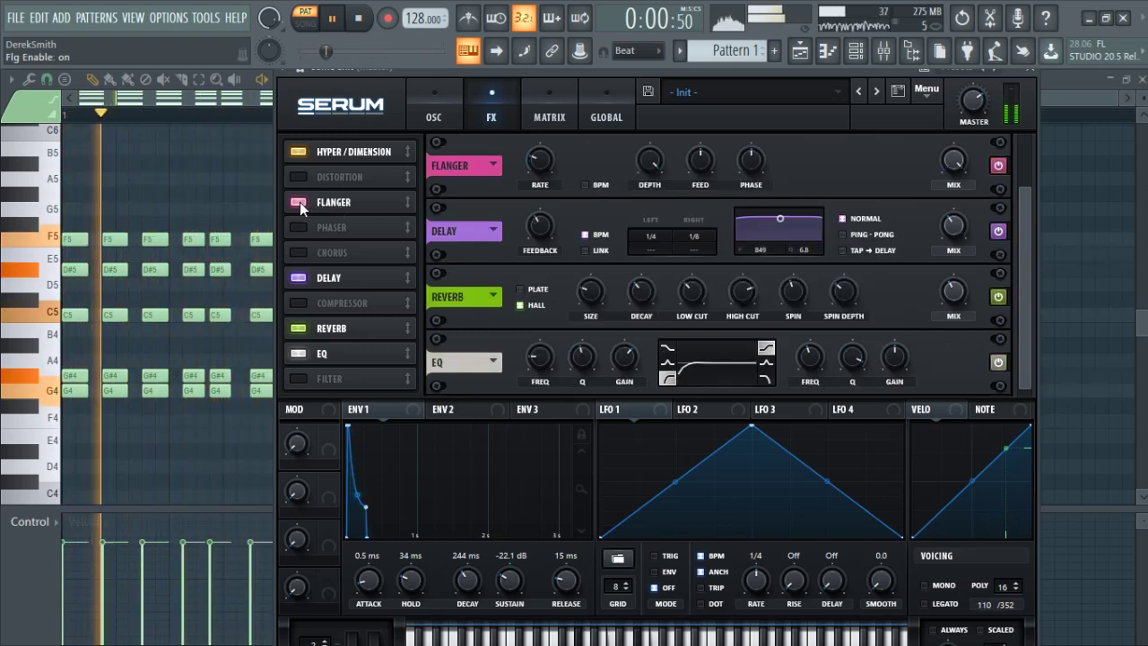
pyautogui.moveTo(954, 162); pyautogui.dragTo(944, 240)
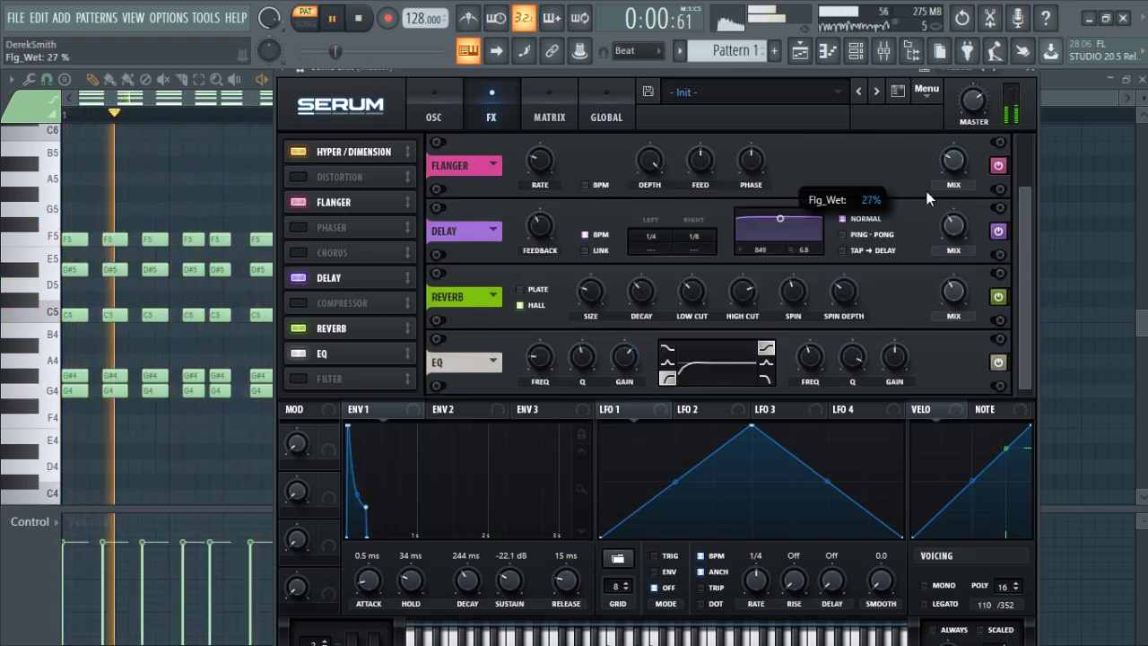
pyautogui.click(299, 203)
# - Set envelope 1 to 0.0 ms attack, 26 ms hold, -15.8 dB sustain and 70 ms release
pyautogui.click(437, 107)
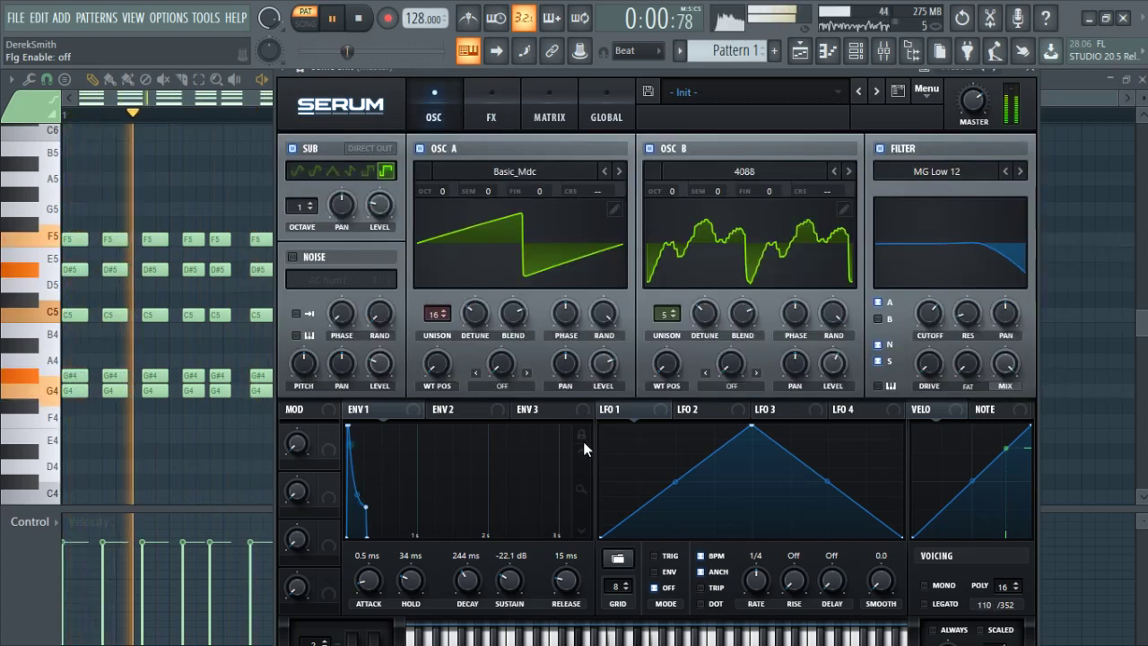
pyautogui.moveTo(515, 586); pyautogui.dragTo(562, 576)
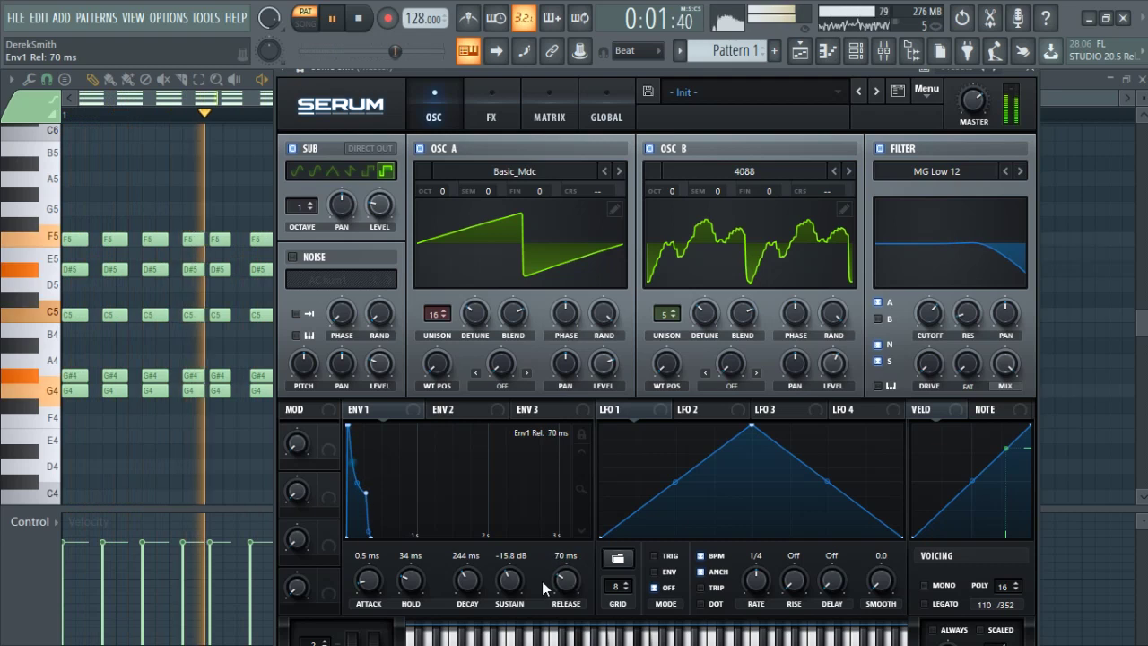
pyautogui.moveTo(410, 579); pyautogui.dragTo(420, 642)
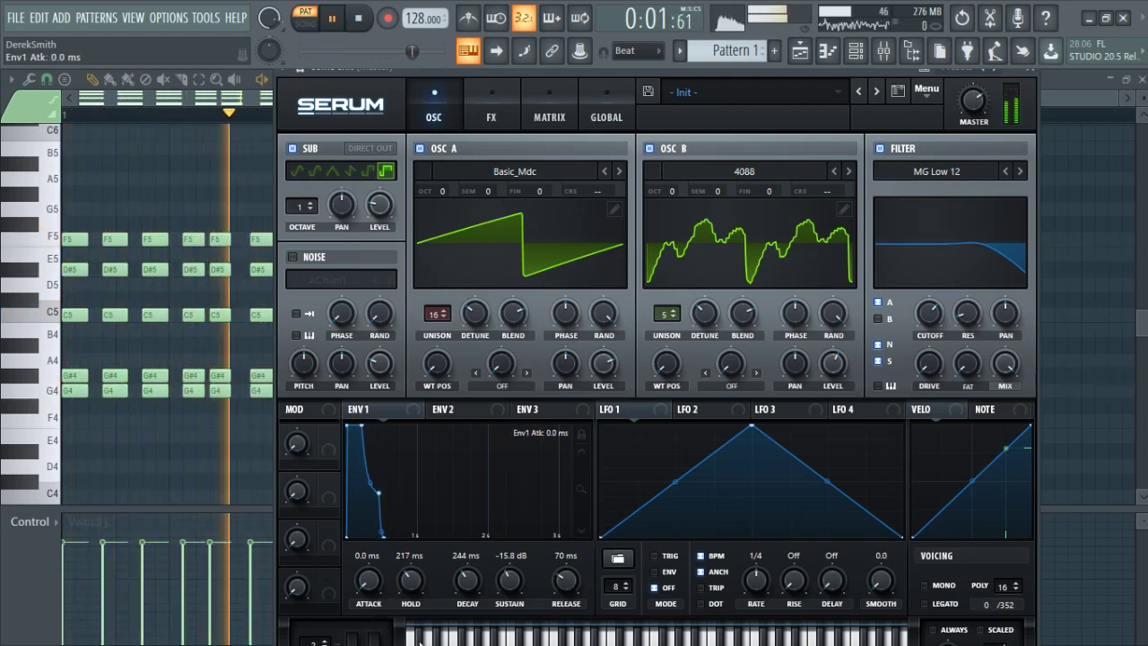
pyautogui.moveTo(403, 580); pyautogui.dragTo(370, 579)
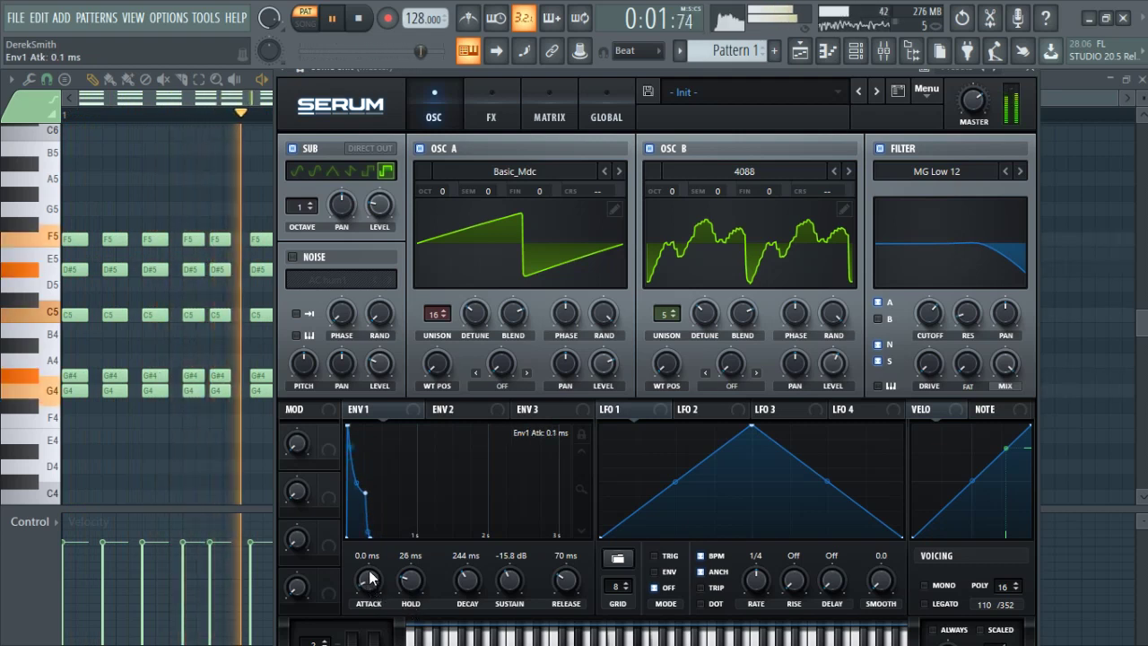
pyautogui.moveTo(369, 536); pyautogui.dragTo(373, 633)
# - Try different hold and decay times on envelope 1, ending at 115 ms hold, 1.04 s decay and -35.8 dB sustain
pyautogui.moveTo(411, 582); pyautogui.dragTo(417, 594)
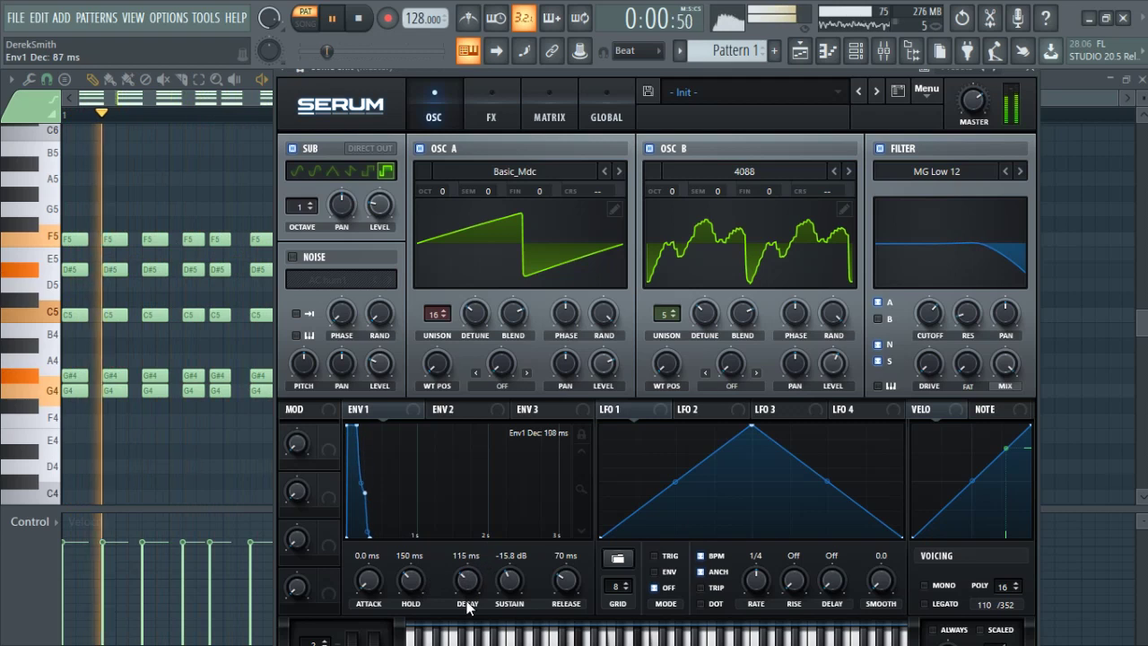
pyautogui.moveTo(466, 607); pyautogui.dragTo(503, 623)
pyautogui.moveTo(423, 574); pyautogui.dragTo(422, 584)
pyautogui.moveTo(349, 428); pyautogui.dragTo(386, 440)
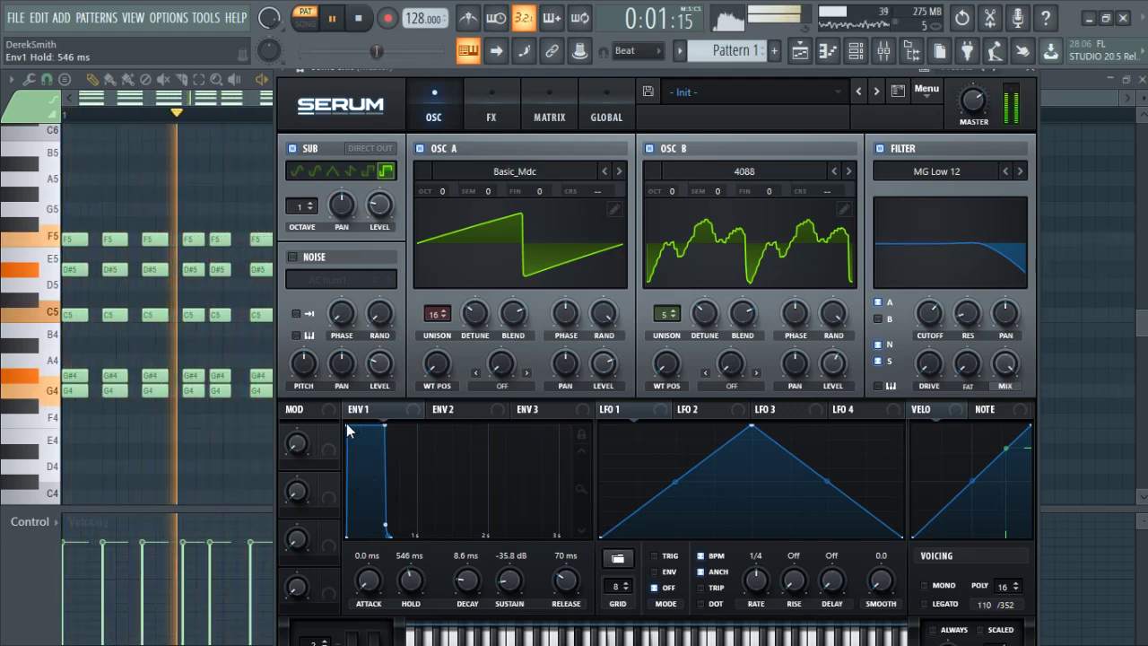
pyautogui.moveTo(409, 587); pyautogui.dragTo(416, 612)
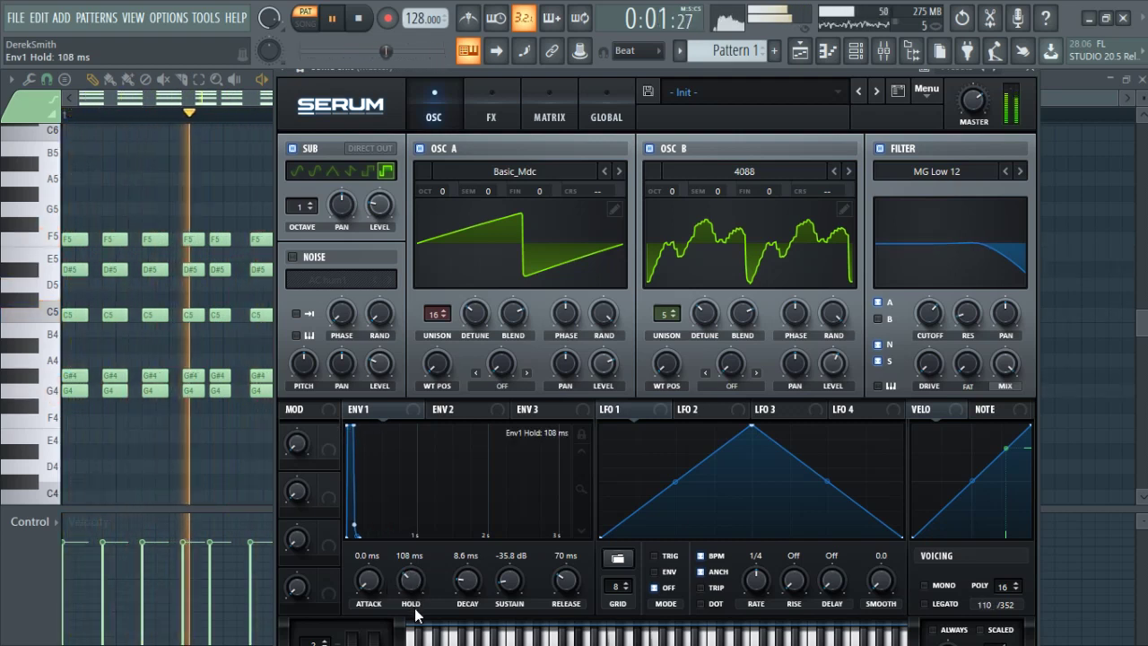
pyautogui.moveTo(462, 581); pyautogui.dragTo(477, 521)
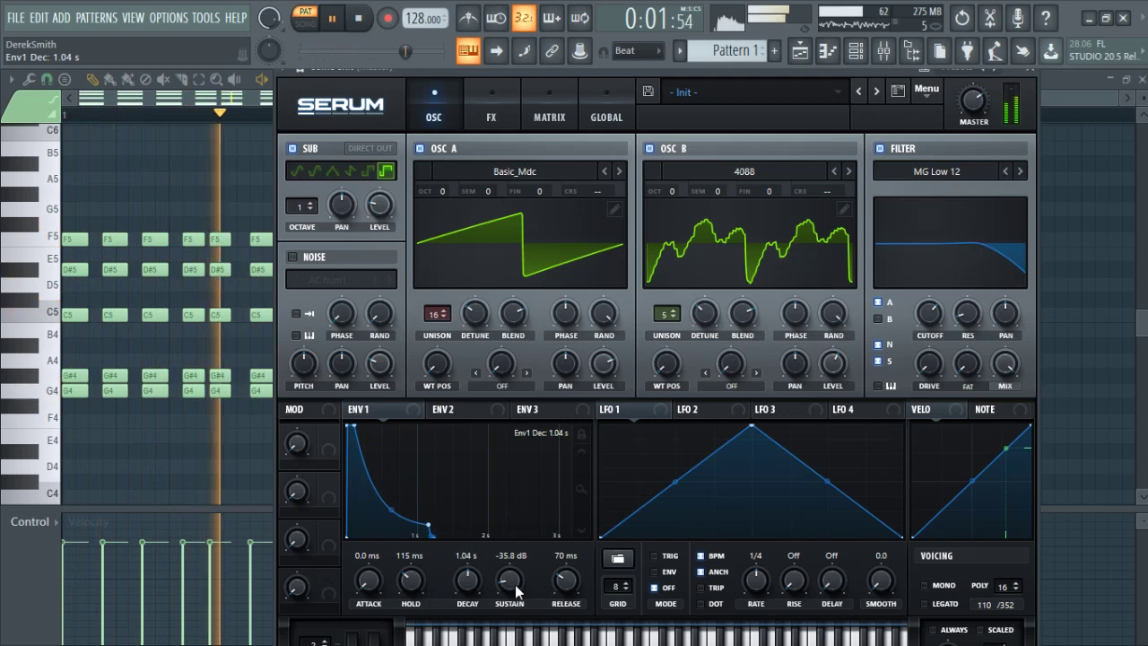
# - Set envelope 1 to 0.0 ms hold, 324 ms decay, -27.1 dB sustain and 0.0 ms release
pyautogui.moveTo(411, 585); pyautogui.dragTo(514, 573)
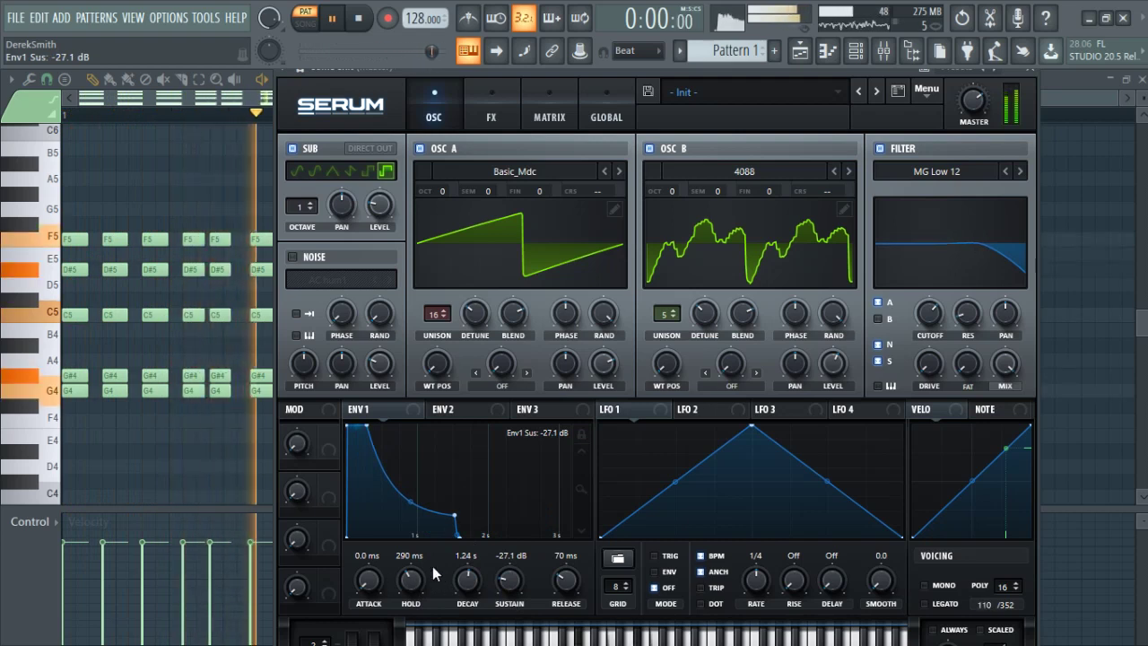
pyautogui.moveTo(558, 585); pyautogui.dragTo(549, 619)
pyautogui.moveTo(407, 581); pyautogui.dragTo(402, 628)
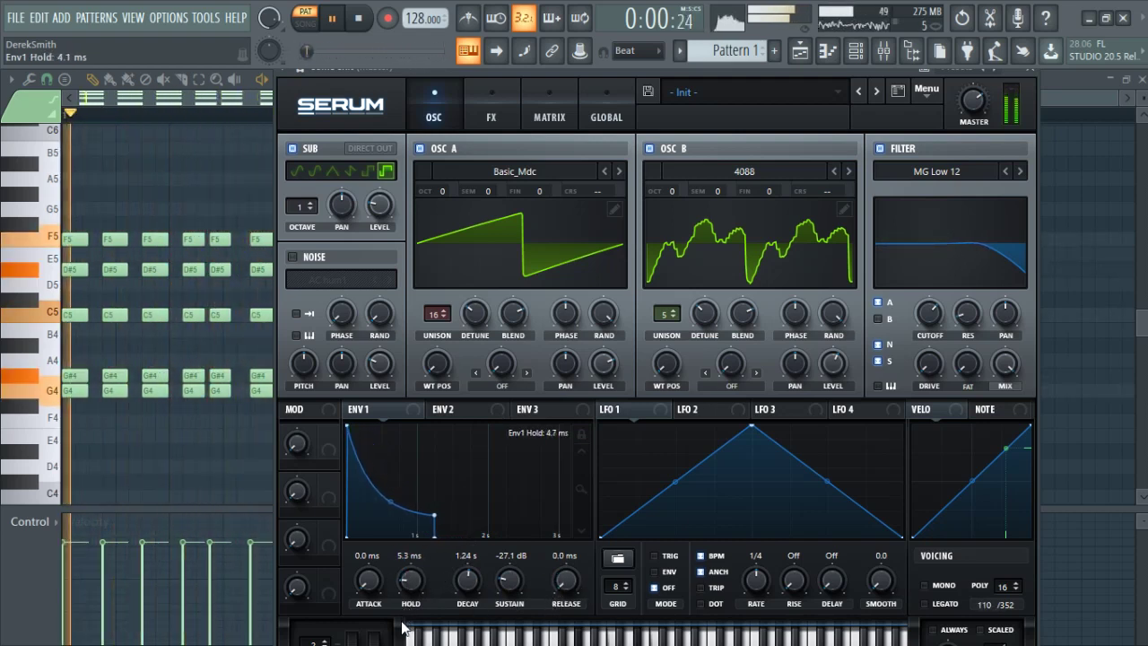
pyautogui.moveTo(478, 585)
pyautogui.mouseDown()
pyautogui.moveTo(480, 610)
pyautogui.moveTo(476, 582)
pyautogui.moveTo(468, 584)
pyautogui.mouseUp()
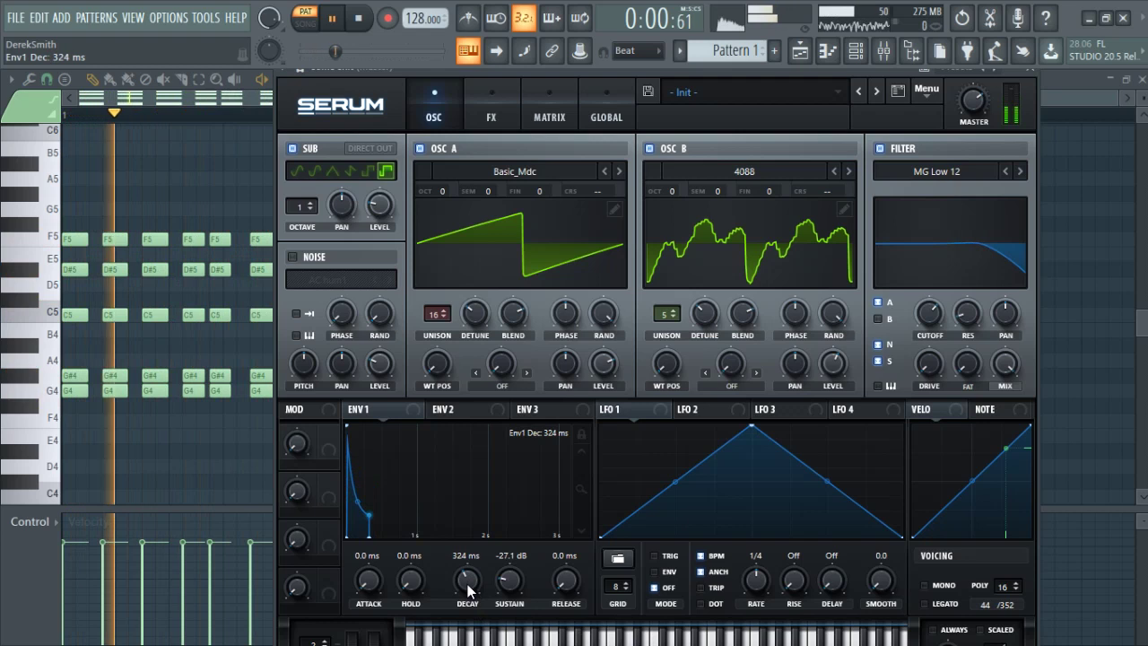
# - Bypass and re-enable the MG Low 12 filter to compare the sound, and open its cutoff fully
pyautogui.click(881, 149)
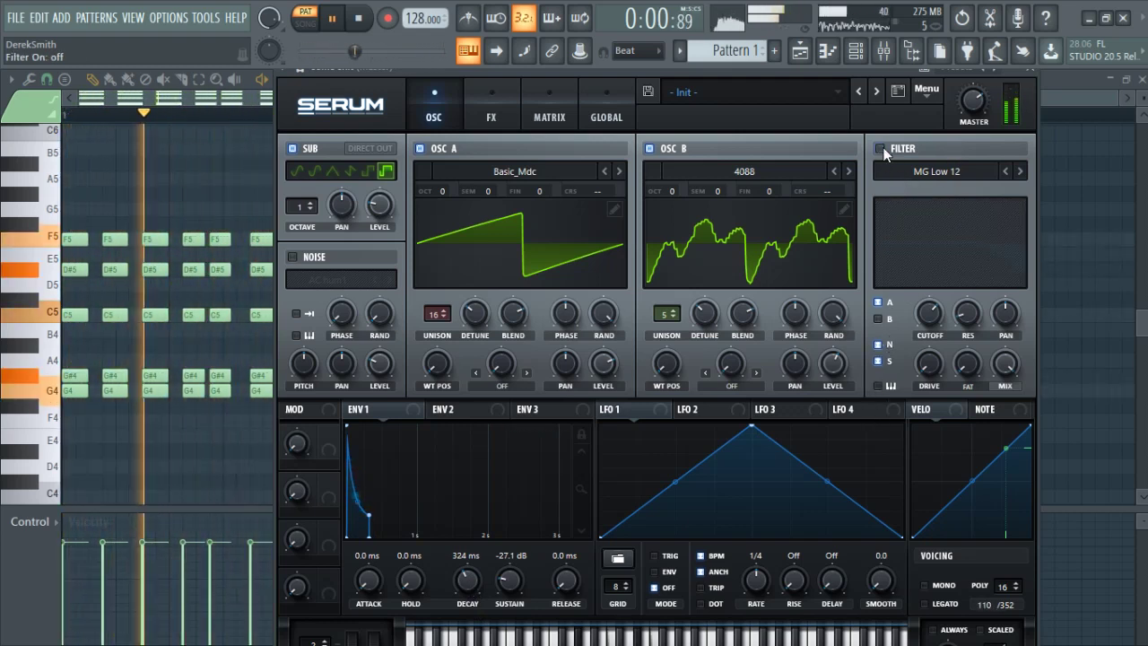
pyautogui.click(880, 149)
pyautogui.moveTo(929, 314); pyautogui.dragTo(922, 261)
# - Adjust oscillator B's random phase, phase and wavetable position with its level at 42%, and switch the filter off
pyautogui.moveTo(831, 330); pyautogui.dragTo(814, 430)
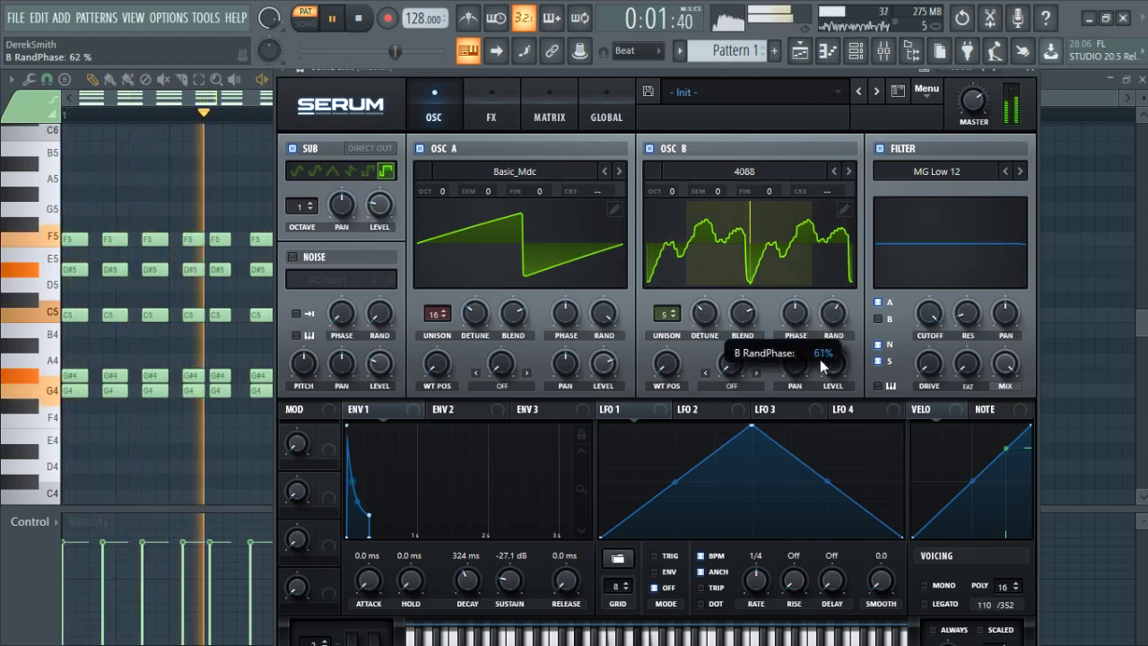
pyautogui.moveTo(796, 312)
pyautogui.mouseDown()
pyautogui.moveTo(797, 238)
pyautogui.moveTo(794, 257)
pyautogui.mouseUp()
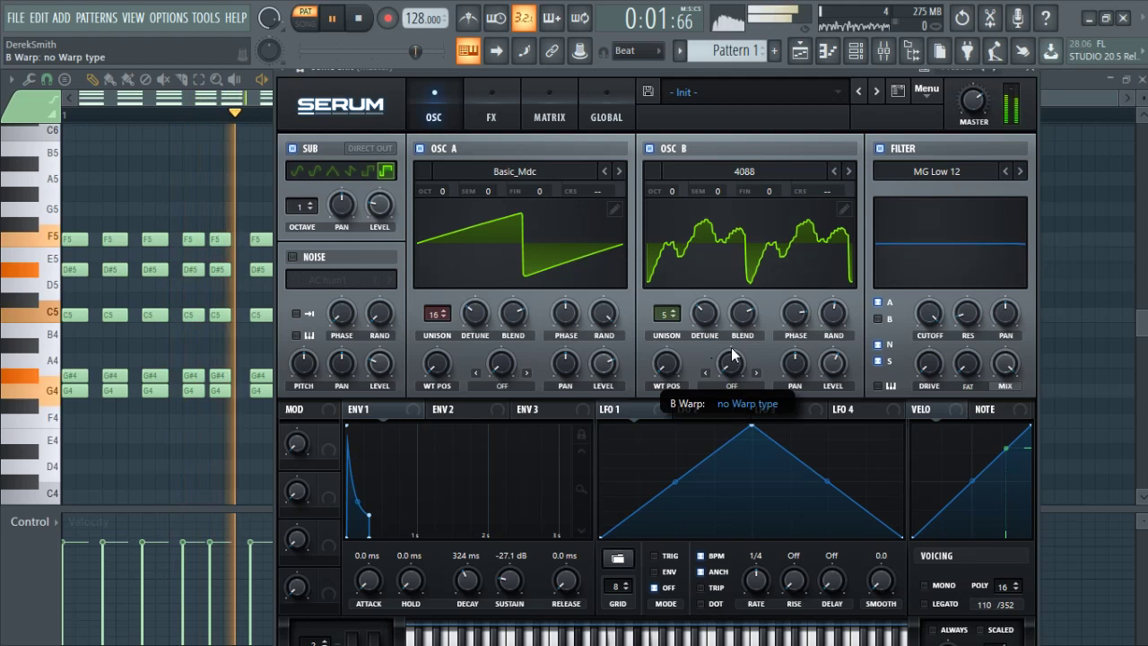
pyautogui.moveTo(666, 367); pyautogui.dragTo(678, 275)
pyautogui.moveTo(845, 380); pyautogui.dragTo(841, 402)
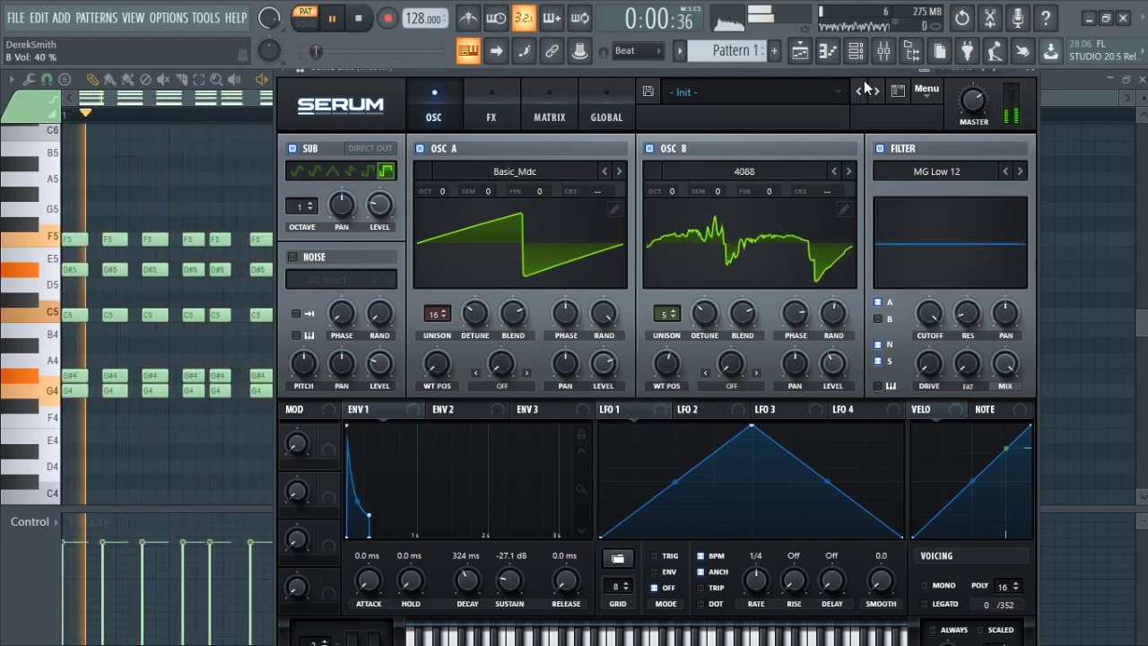
pyautogui.moveTo(839, 359)
pyautogui.mouseDown()
pyautogui.moveTo(838, 375)
pyautogui.moveTo(836, 359)
pyautogui.mouseUp()
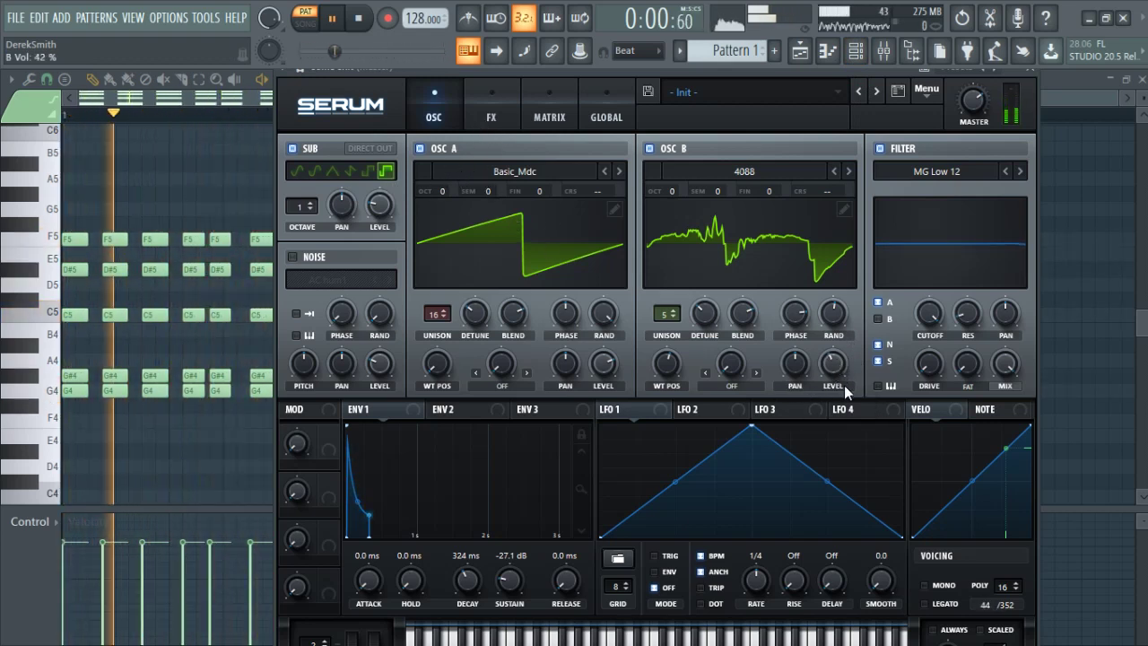
pyautogui.moveTo(844, 385); pyautogui.dragTo(835, 330)
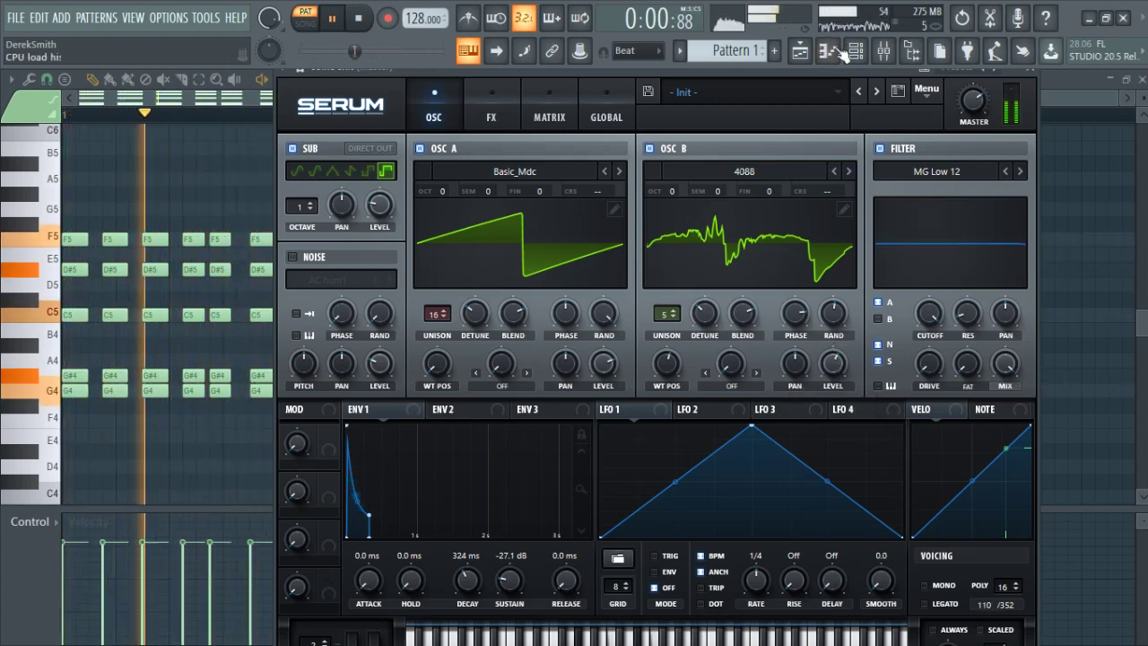
pyautogui.click(881, 149)
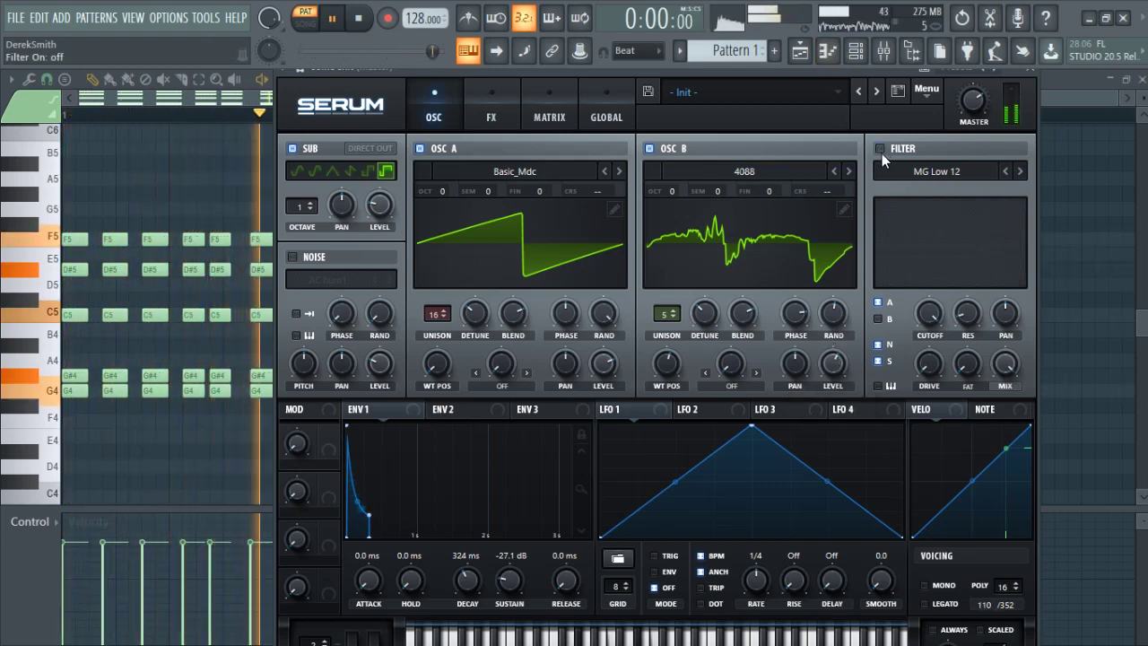
# - Try duplicating the first bar's chords into bar 2 of the piano roll, transposed up three semitones, and play them
pyautogui.click(825, 59)
pyautogui.press('space')
pyautogui.moveTo(373, 171); pyautogui.dragTo(54, 429)
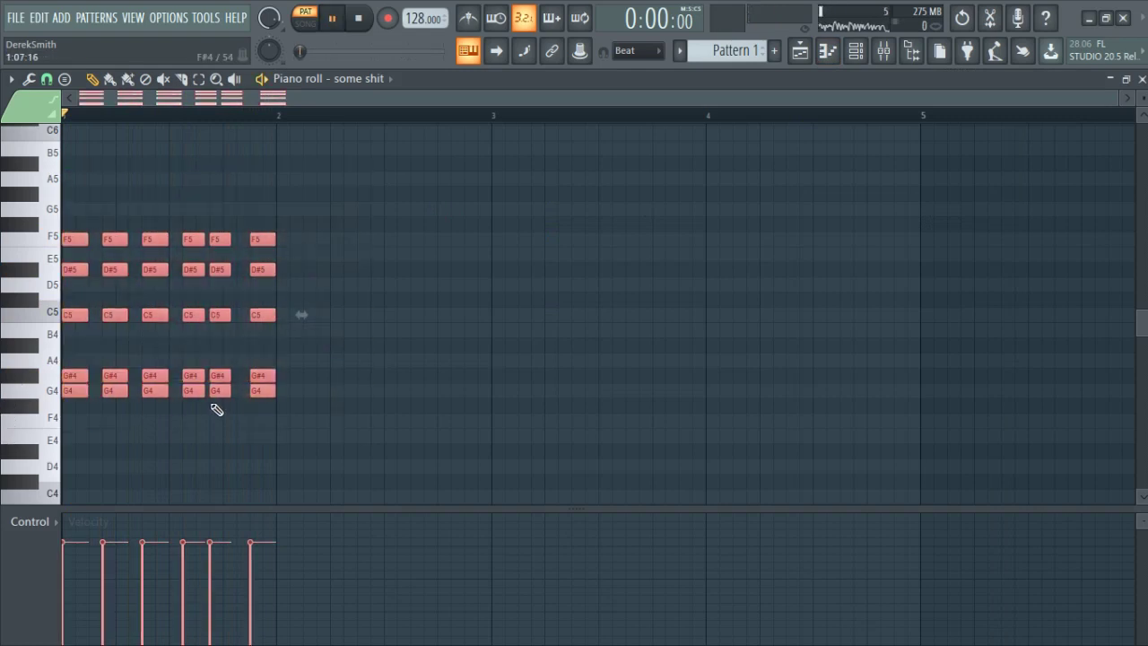
pyautogui.hotkey('ctrl', 'b')
pyautogui.hotkey('shift', 'Up')
pyautogui.hotkey('shift', 'Up')
pyautogui.hotkey('shift', 'Up')
pyautogui.press('space')
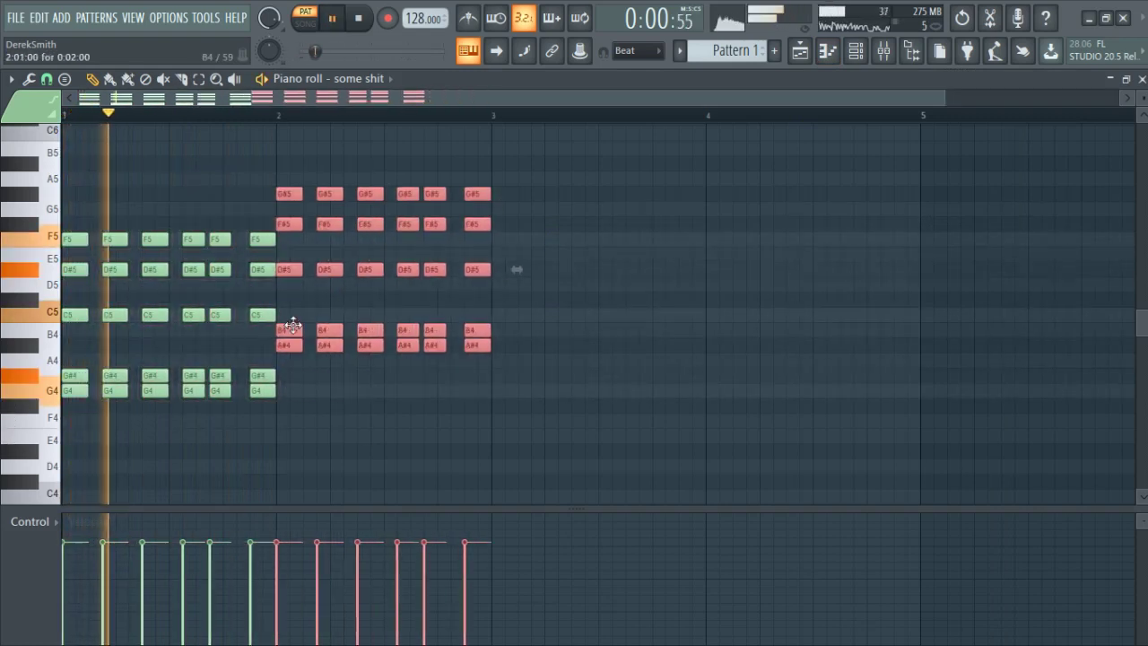
# - Delete the transposed chord copies from bar 2 and restart playback
pyautogui.scroll(1, 327, 303)
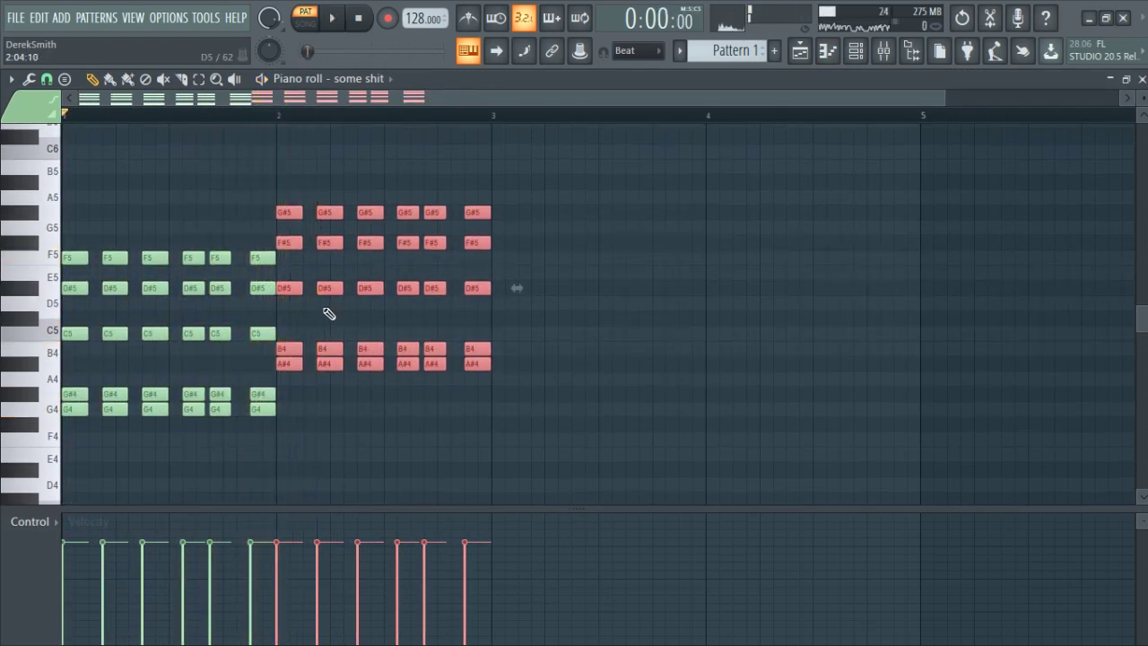
pyautogui.press('Delete')
pyautogui.press('space')
# - Duplicate the first bar's chords into bar 2 and raise the copy's top notes from F5 to G5
pyautogui.hotkey('ctrl', 'a')
pyautogui.hotkey('ctrl', 'b')
pyautogui.moveTo(564, 224); pyautogui.dragTo(289, 255)
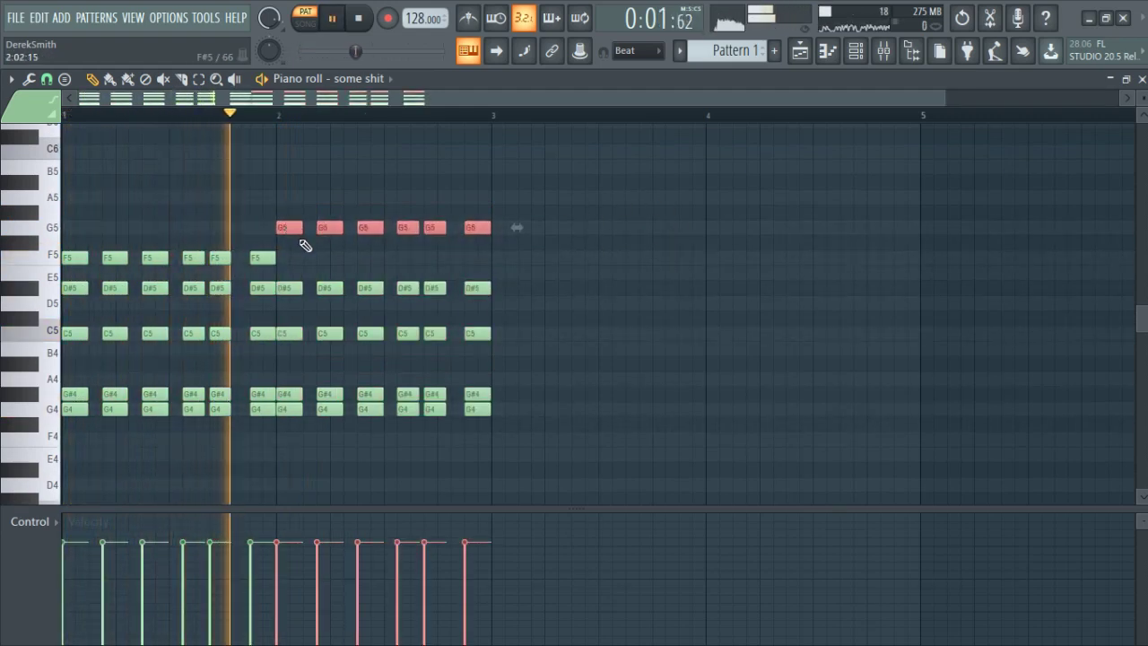
pyautogui.keyDown('ctrl'); pyautogui.click(540, 228); pyautogui.keyUp('ctrl')
pyautogui.press('space')
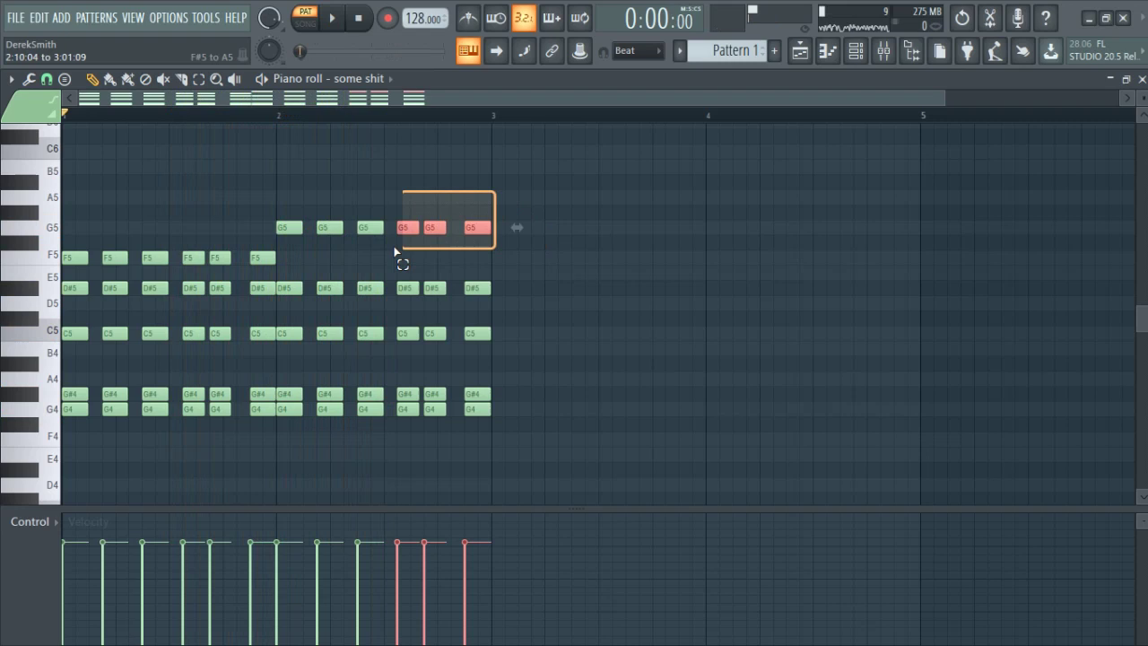
# - Raise bar 2's fourth and fifth top notes to G#5 and its last top note to A#5, checking by playback
pyautogui.press('space')
pyautogui.moveTo(489, 188); pyautogui.dragTo(410, 207)
pyautogui.keyDown('ctrl'); pyautogui.click(411, 229); pyautogui.keyUp('ctrl')
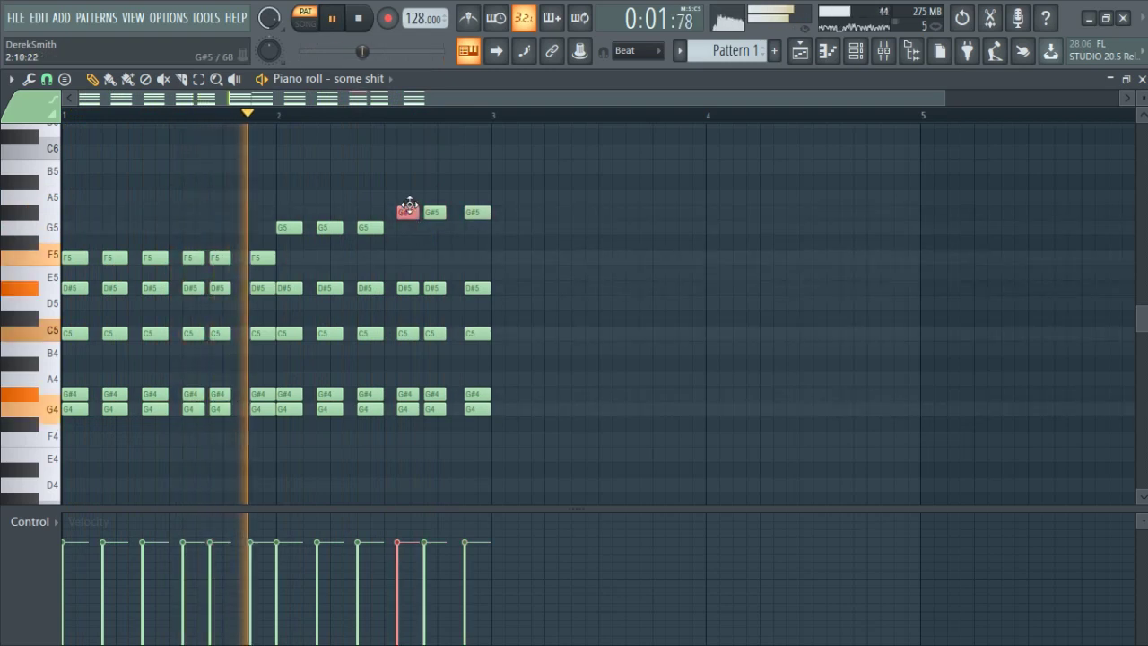
pyautogui.click(439, 247)
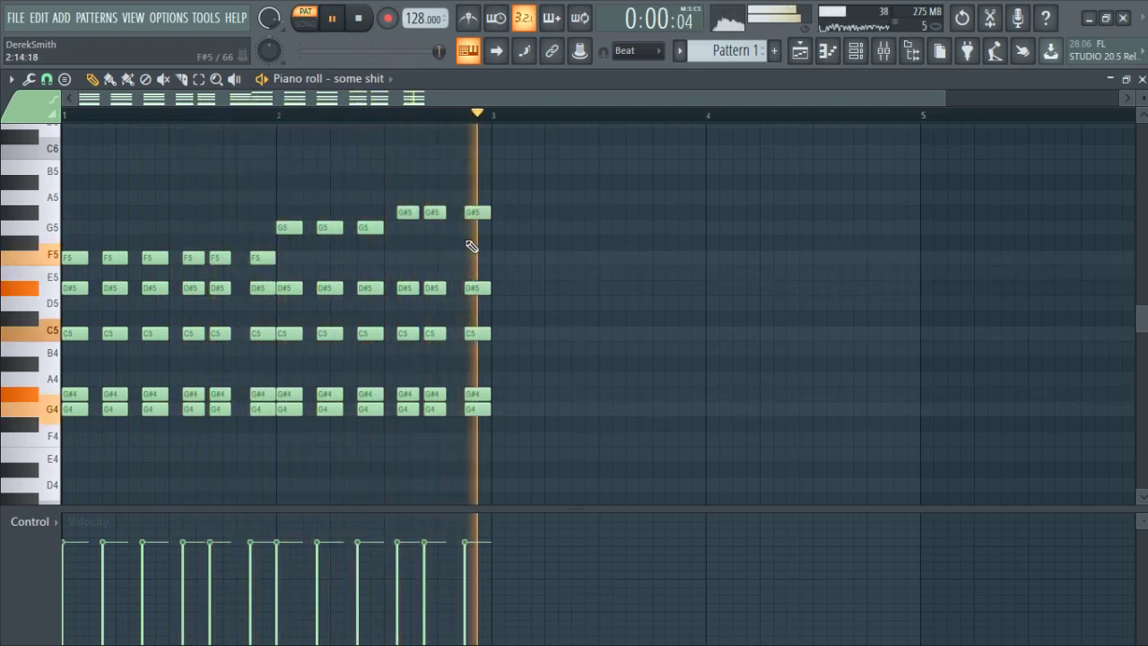
pyautogui.moveTo(477, 211); pyautogui.dragTo(476, 193)
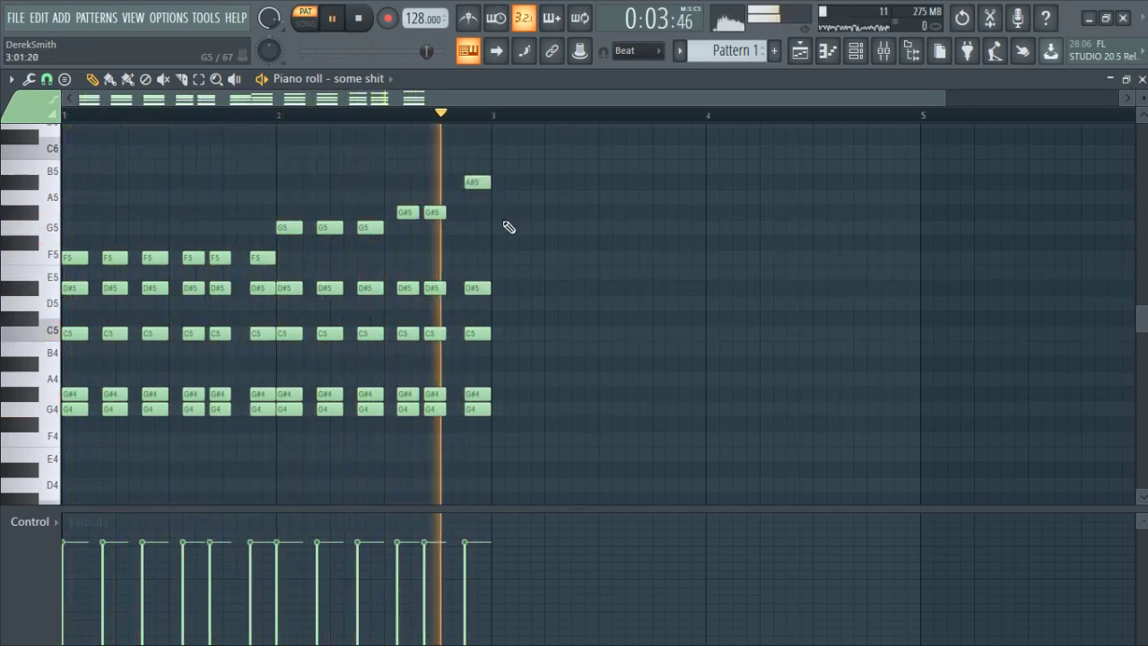
# - Revoice bar 2's last chord by moving D#5 to F5, C5 to D#5, G#4 to A#4 and G4 to F4
pyautogui.click(479, 287)
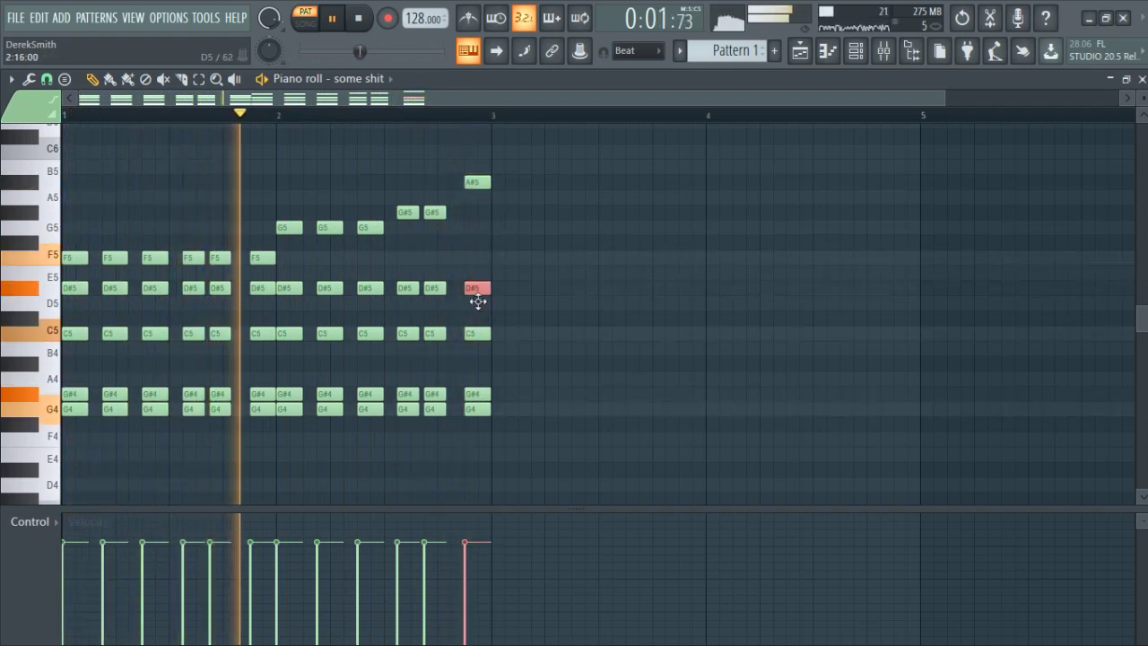
pyautogui.moveTo(482, 285); pyautogui.dragTo(479, 246)
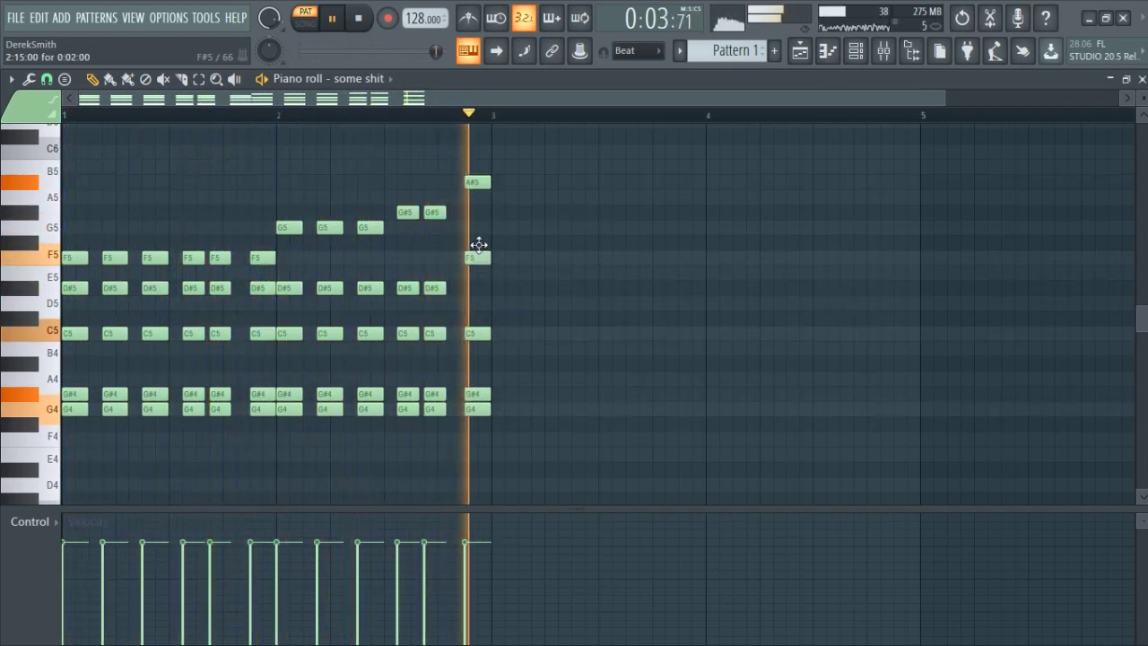
pyautogui.moveTo(482, 334); pyautogui.dragTo(483, 288)
pyautogui.moveTo(477, 393); pyautogui.dragTo(476, 363)
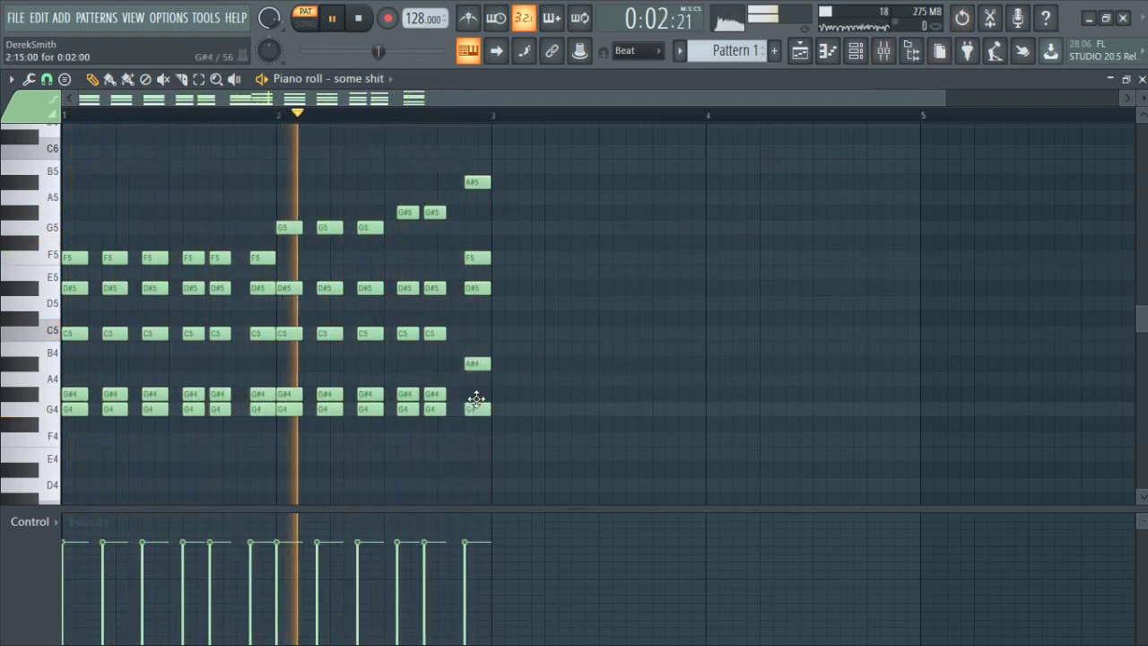
pyautogui.click(481, 456)
pyautogui.moveTo(482, 464); pyautogui.dragTo(477, 441)
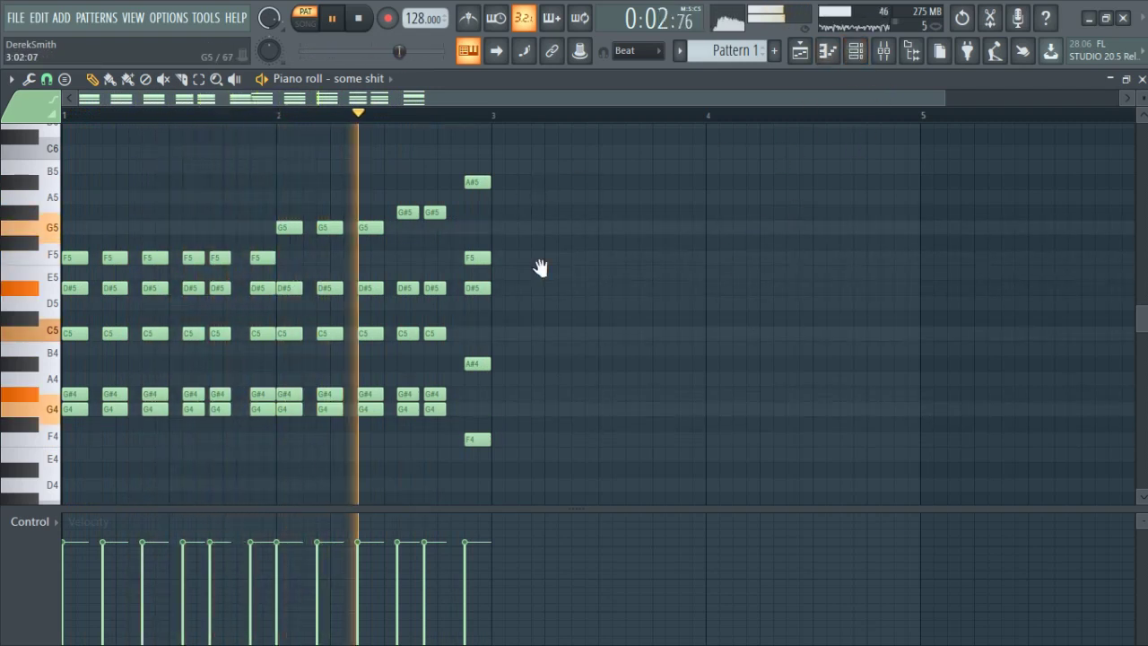
# - Try a rising C6, D#6, F6 arpeggio above bar 1's chords, with a copy one step after the original run
pyautogui.scroll(3, 214, 268)
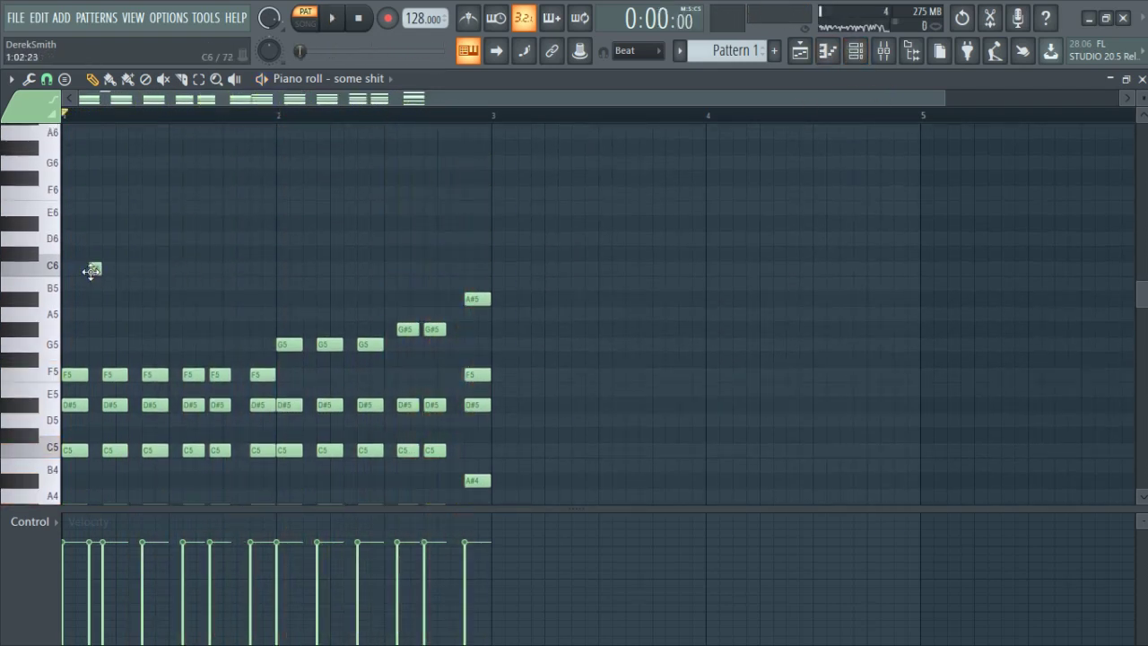
pyautogui.scroll(1, 123, 313)
pyautogui.press('space')
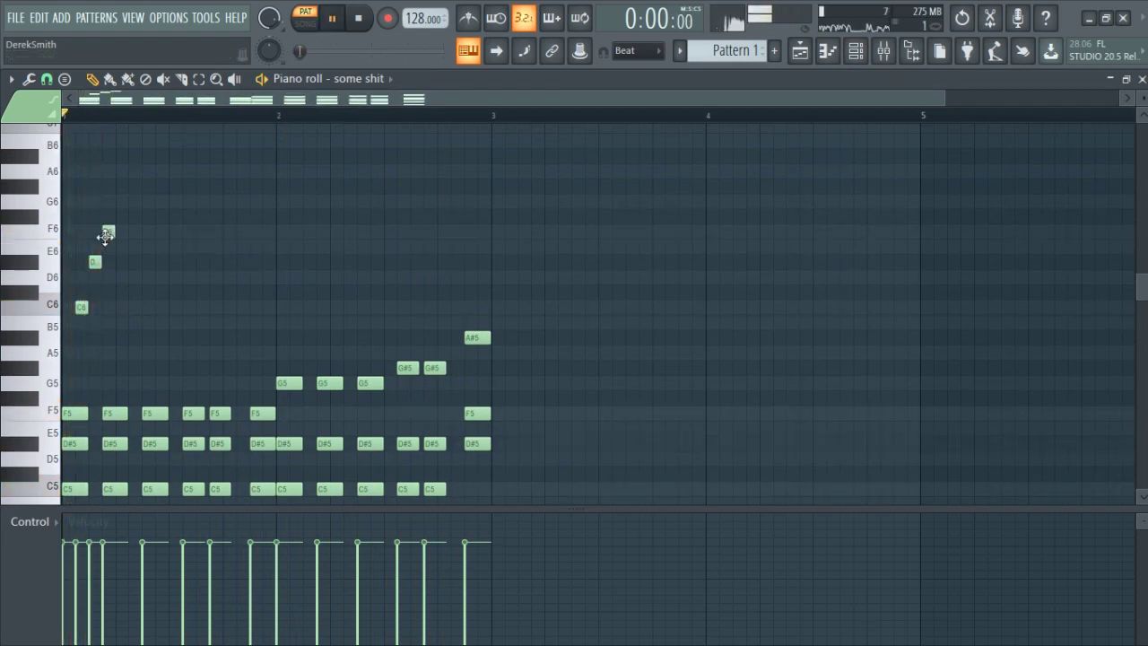
pyautogui.press('space')
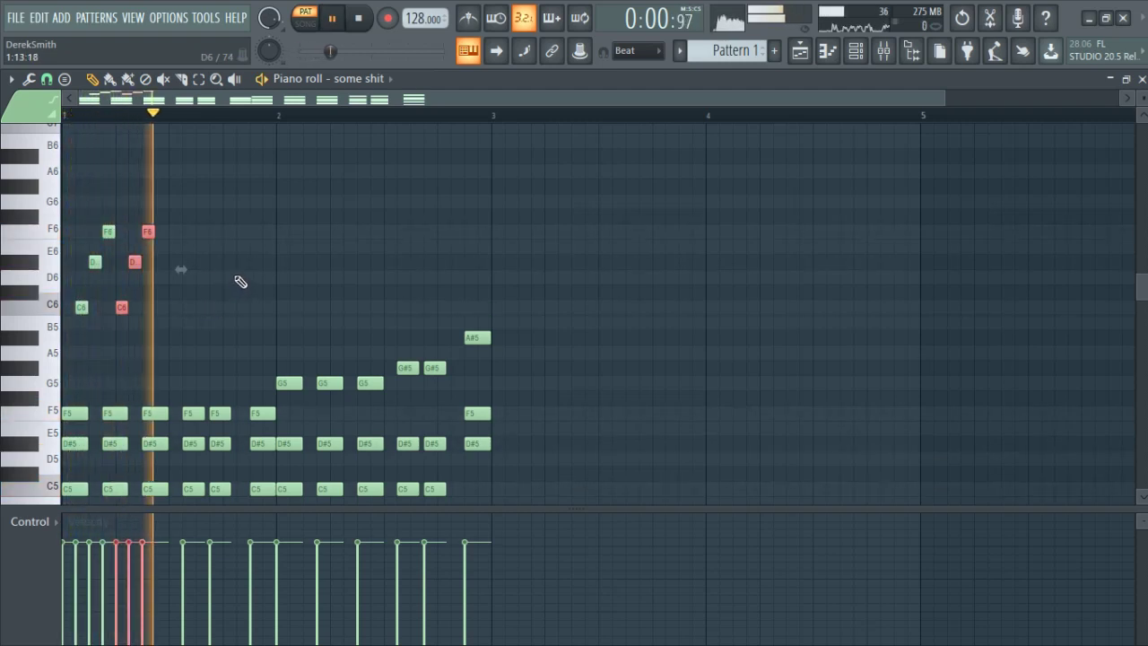
pyautogui.moveTo(120, 306); pyautogui.dragTo(134, 305)
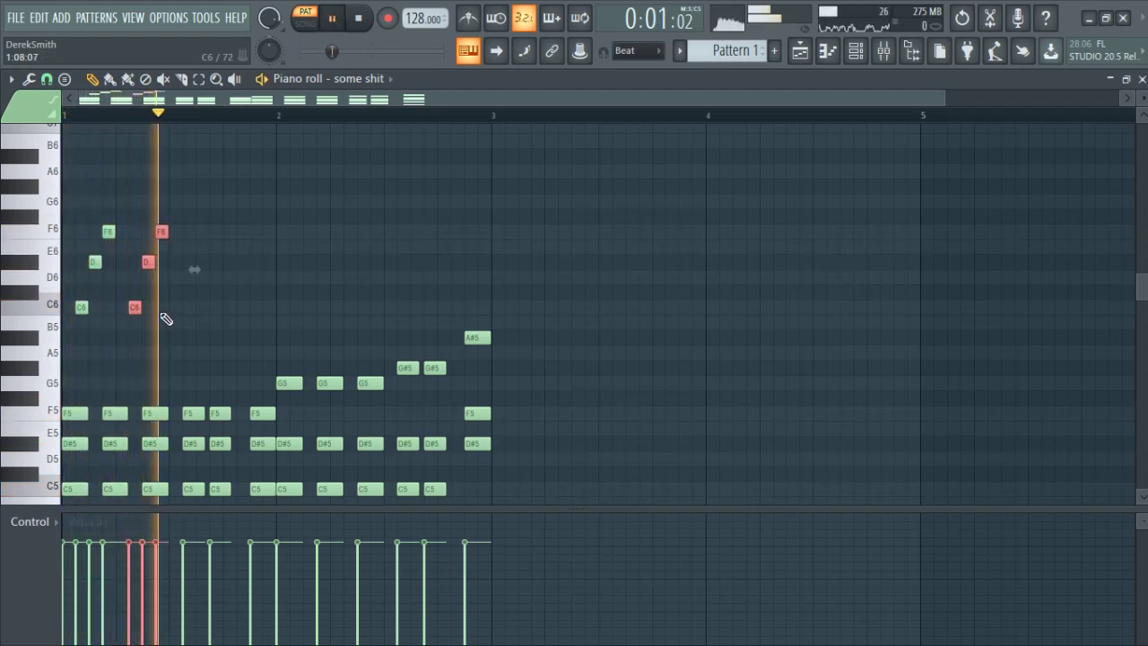
# - Duplicate the three-note arpeggio again in bar 1 and test the copy at neighbouring step positions during playback
pyautogui.hotkey('ctrl', 'b')
pyautogui.press('space')
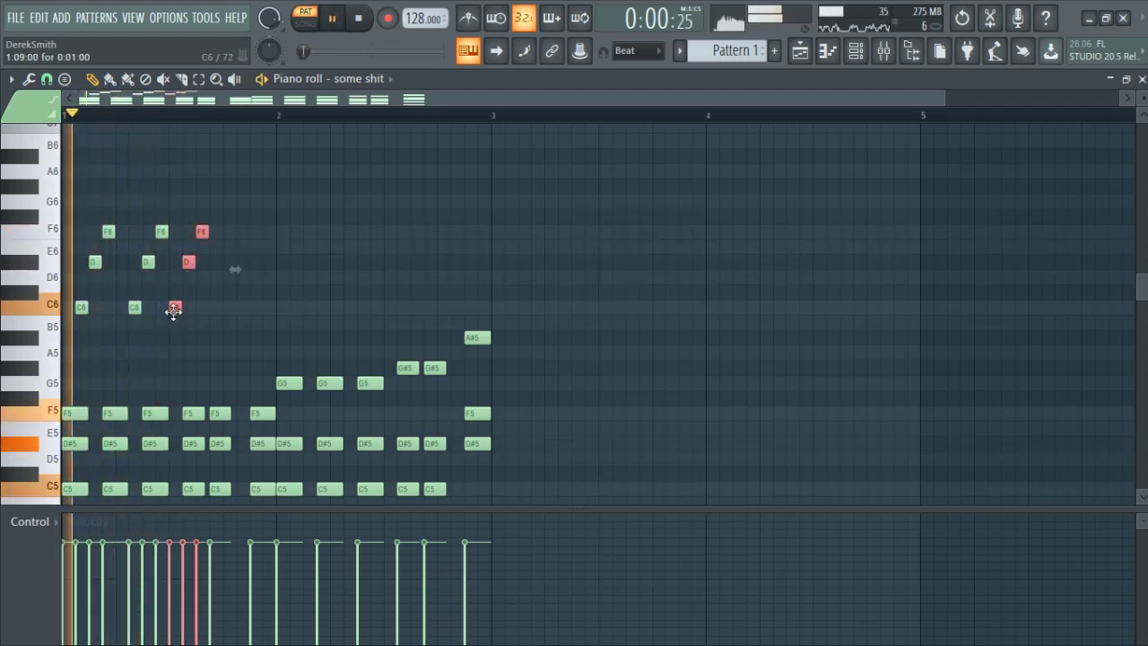
pyautogui.press('space')
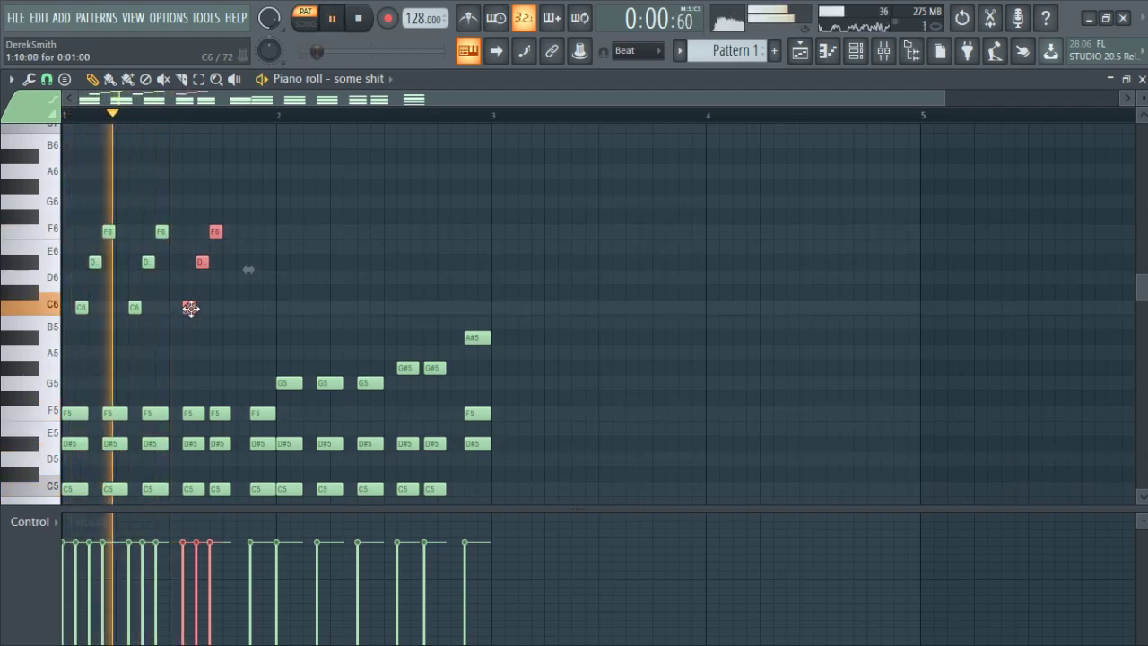
pyautogui.press('space')
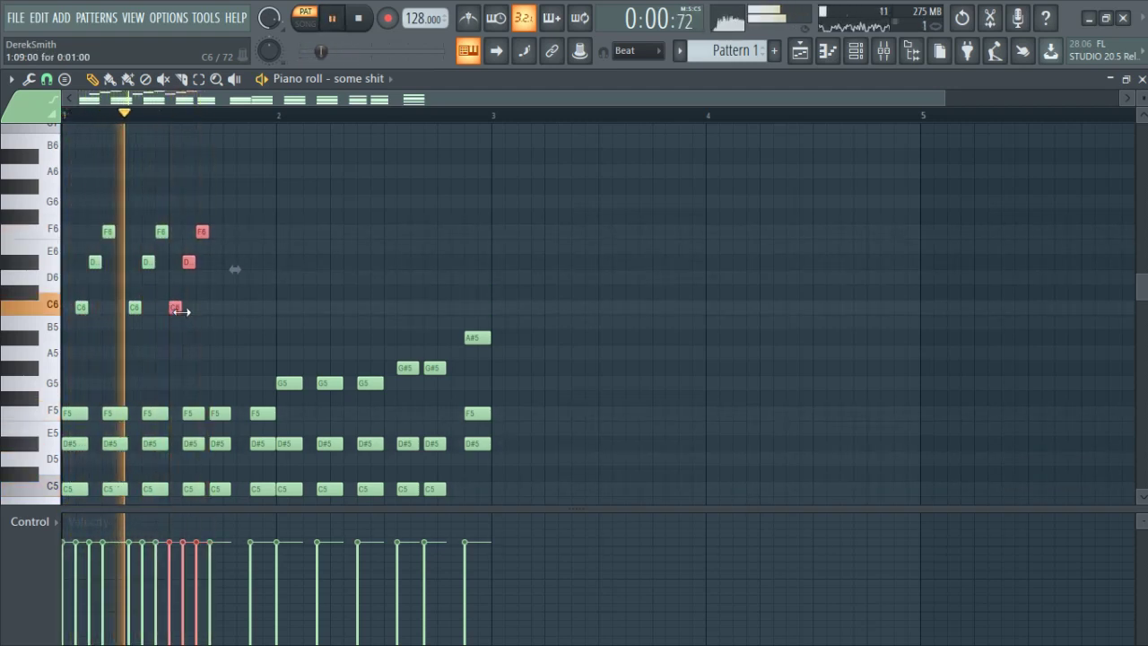
# - Delete all the arpeggio notes above the chords in bar 1
pyautogui.press('Delete')
pyautogui.press('space')
pyautogui.press('space')
pyautogui.moveTo(185, 210); pyautogui.dragTo(122, 312)
pyautogui.keyDown('ctrl'); pyautogui.click(171, 300); pyautogui.keyUp('ctrl')
pyautogui.press('space')
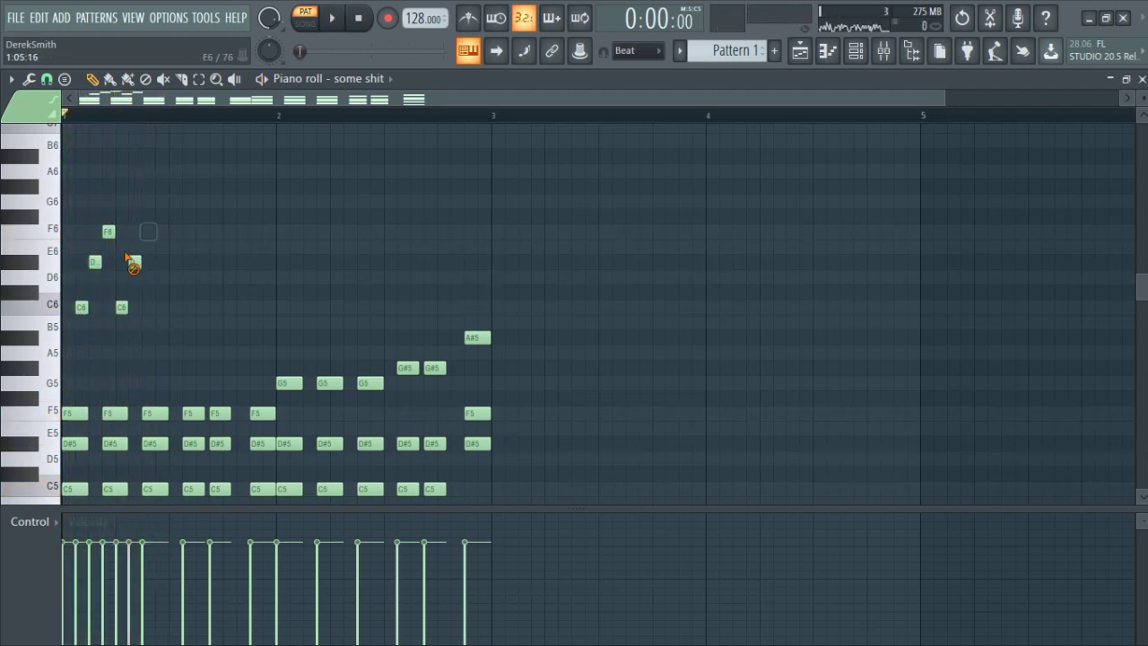
pyautogui.moveTo(90, 335); pyautogui.dragTo(74, 340)
pyautogui.press('Delete')
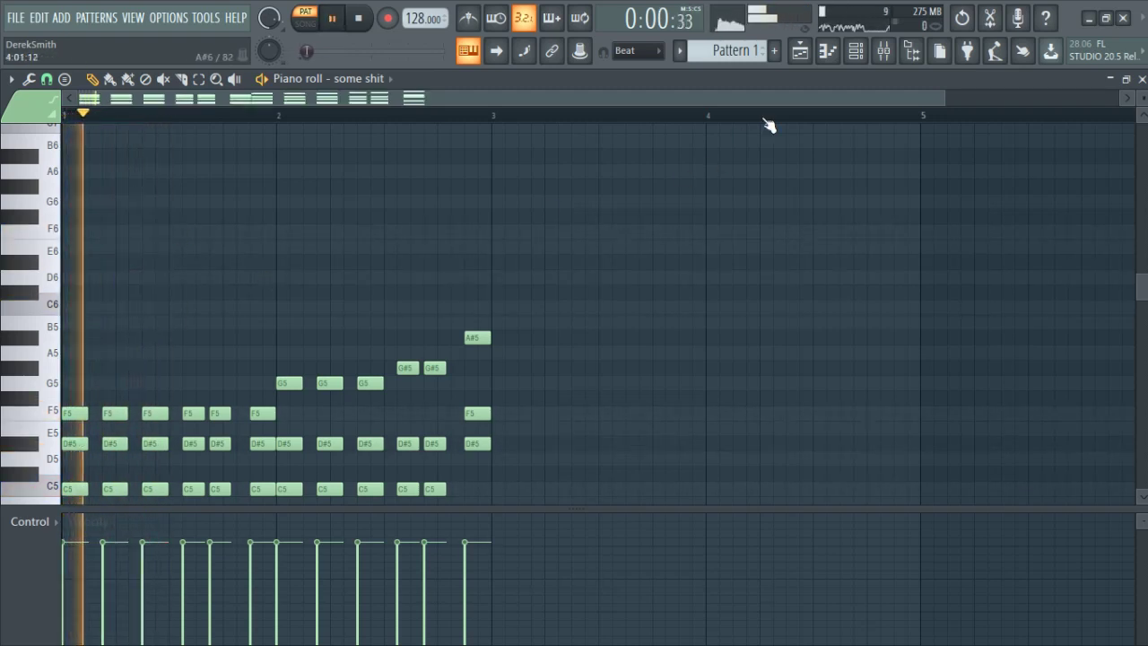
# - Open the "some shit" channel's Serum instrument on its effects page and play the pattern briefly
pyautogui.click(856, 50)
pyautogui.press('space')
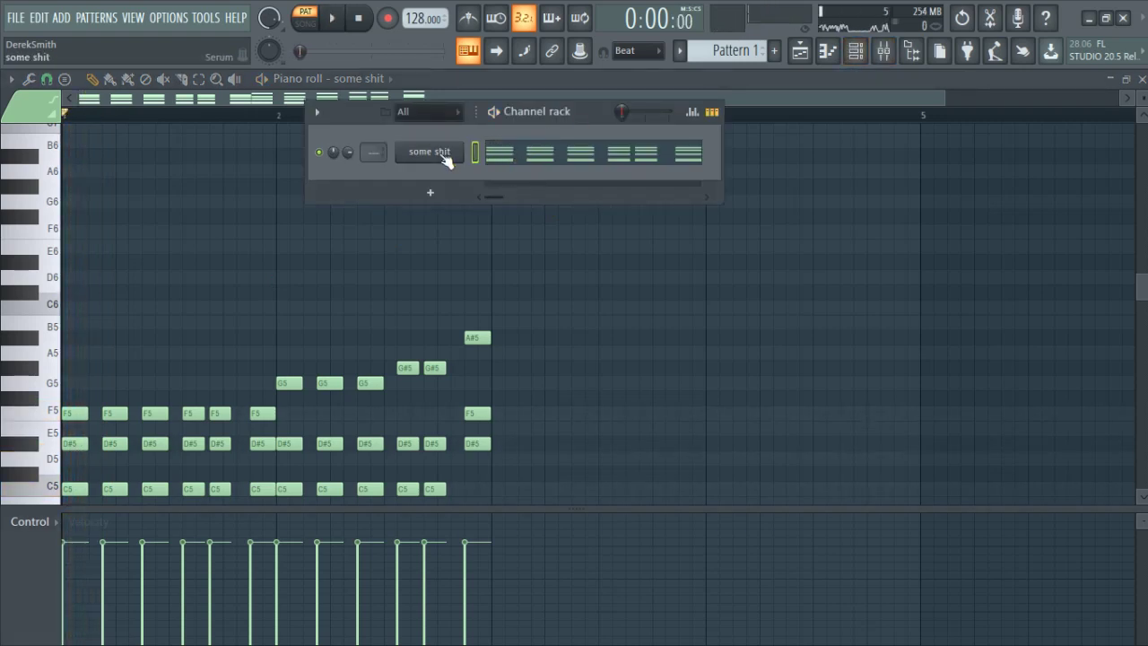
pyautogui.click(444, 158)
pyautogui.press('space')
pyautogui.click(550, 112)
pyautogui.click(502, 103)
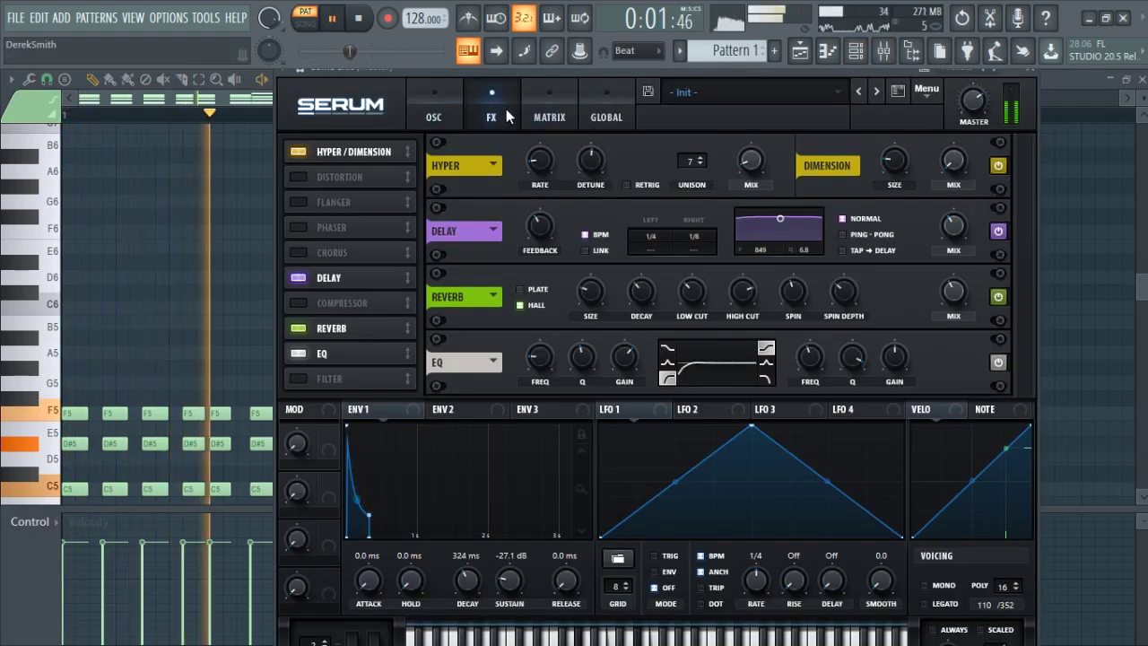
pyautogui.press('space')
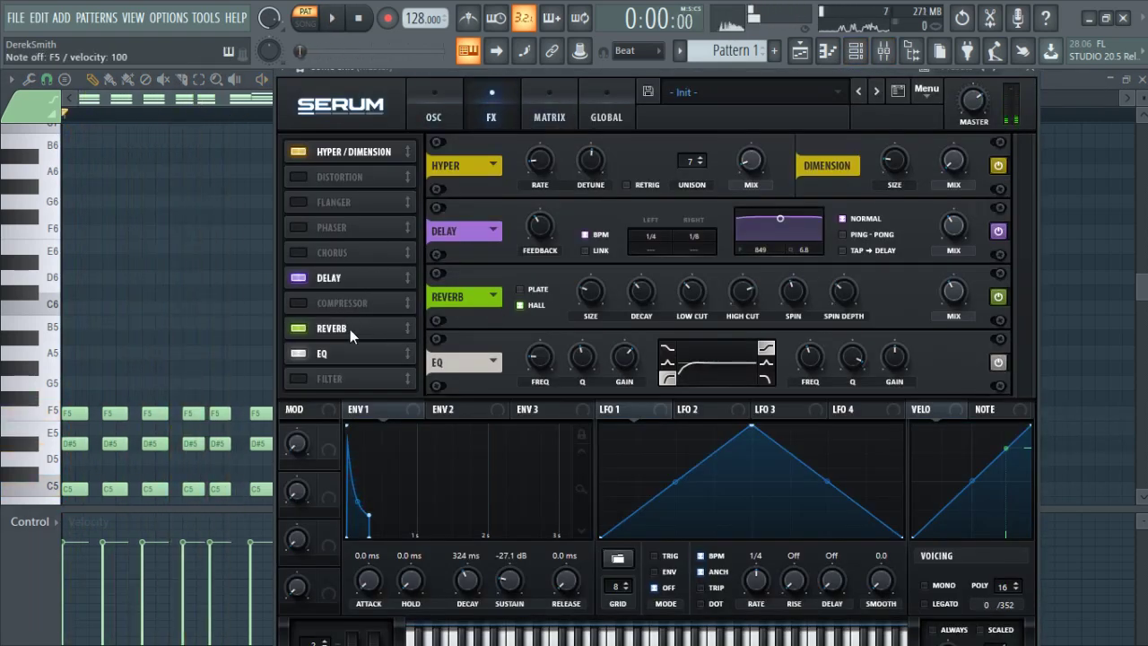
# - Increase the reverb's decay to around its midpoint while auditioning single notes
pyautogui.press('v')
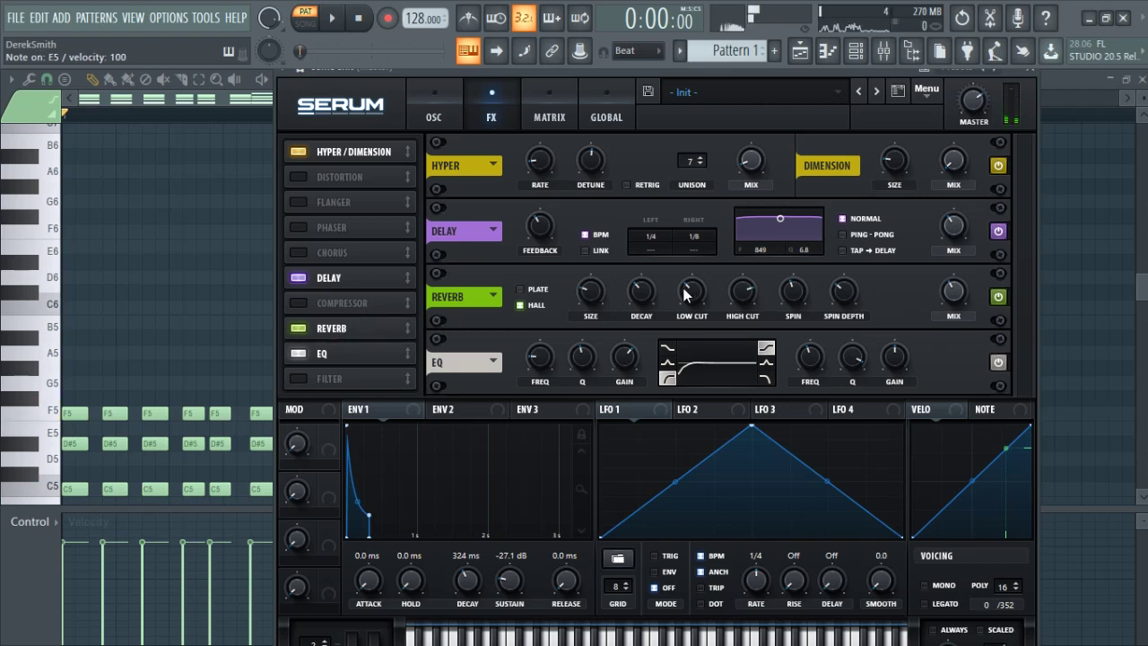
pyautogui.moveTo(645, 291); pyautogui.dragTo(649, 222)
pyautogui.press('v')
pyautogui.press('c')
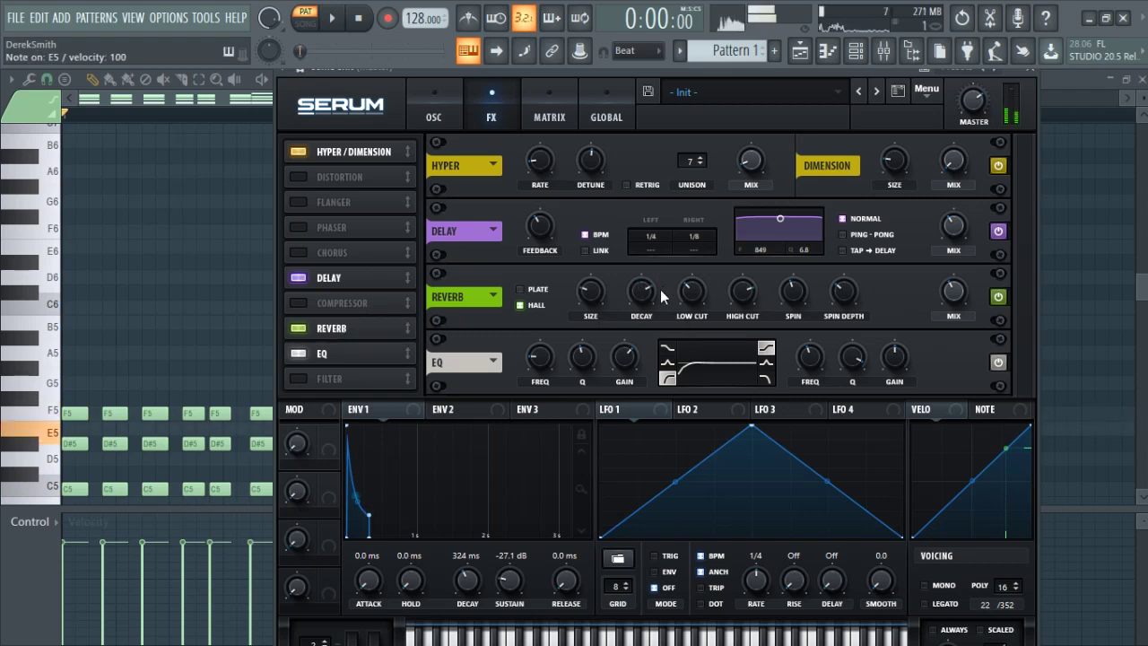
pyautogui.moveTo(647, 290)
pyautogui.mouseDown()
pyautogui.moveTo(644, 331)
pyautogui.moveTo(651, 285)
pyautogui.mouseUp()
pyautogui.press('space')
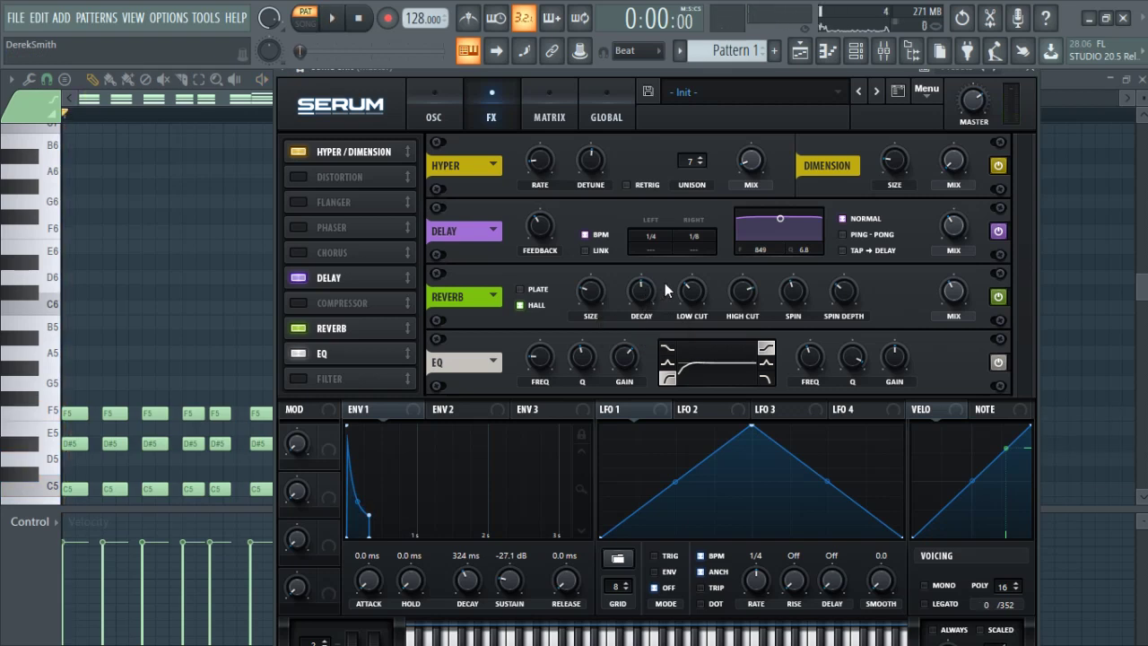
# - Set the reverb's mix to 45%, testing it with short playback
pyautogui.moveTo(954, 289); pyautogui.dragTo(968, 251)
pyautogui.press('space')
pyautogui.press('space')
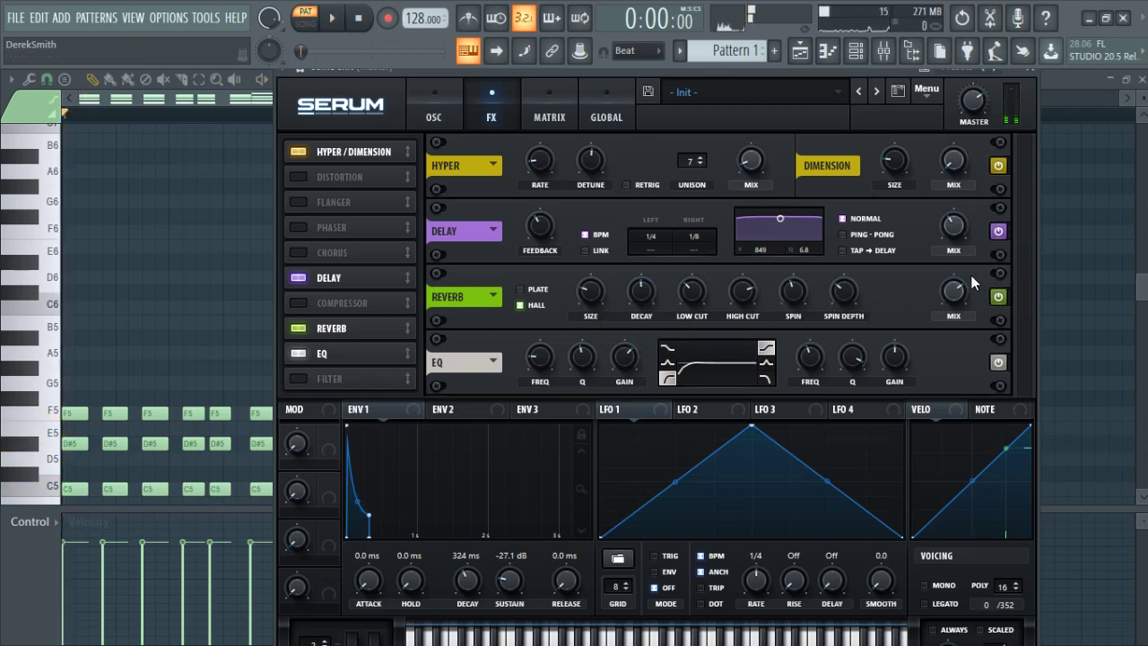
pyautogui.moveTo(952, 310); pyautogui.dragTo(958, 292)
pyautogui.press('space')
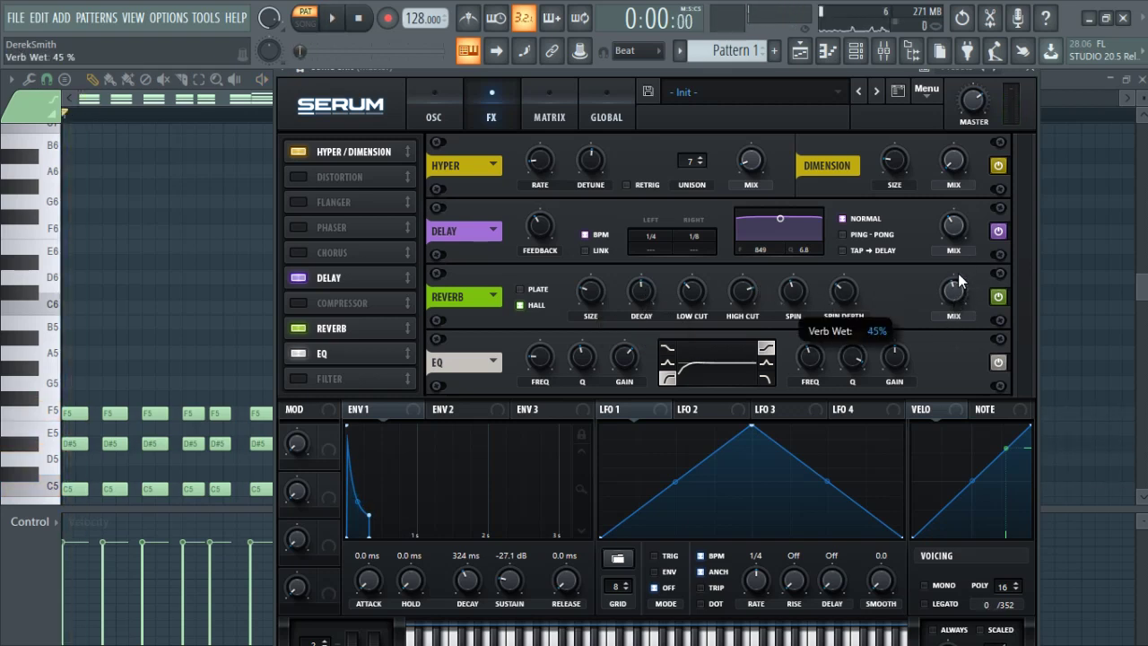
# - Set the reverb's high cut to 53% and spin rate to 25%, and raise its low cut during playback
pyautogui.moveTo(749, 292); pyautogui.dragTo(744, 366)
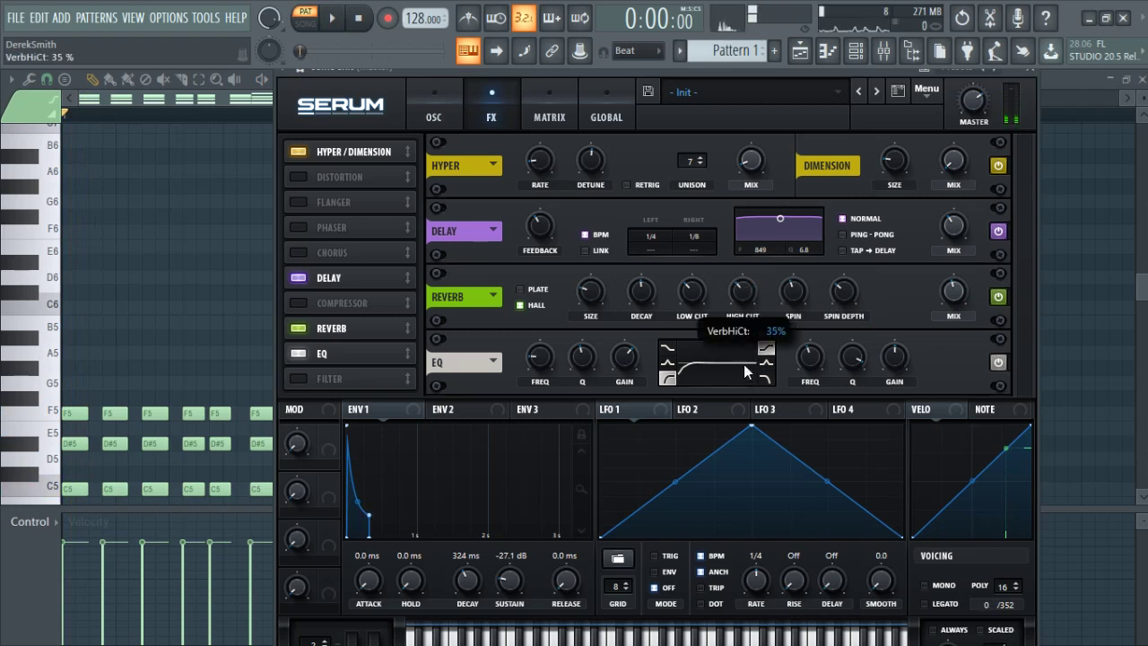
pyautogui.press('space')
pyautogui.moveTo(747, 290)
pyautogui.mouseDown()
pyautogui.moveTo(754, 273)
pyautogui.moveTo(752, 308)
pyautogui.mouseUp()
pyautogui.press('space')
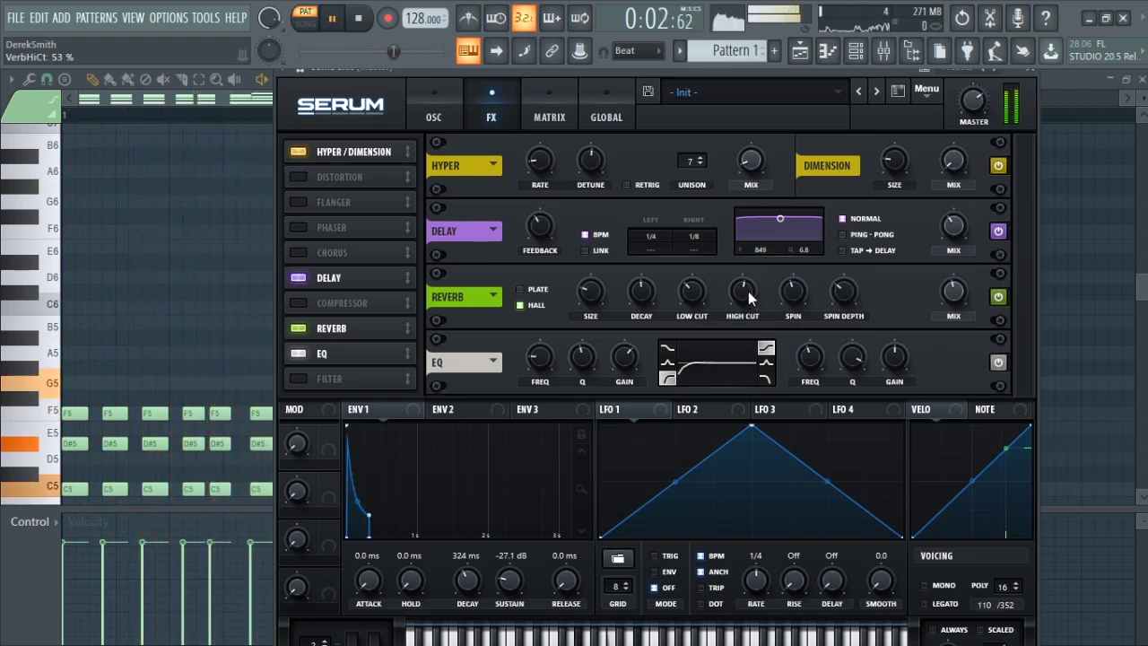
pyautogui.moveTo(699, 337); pyautogui.dragTo(712, 156)
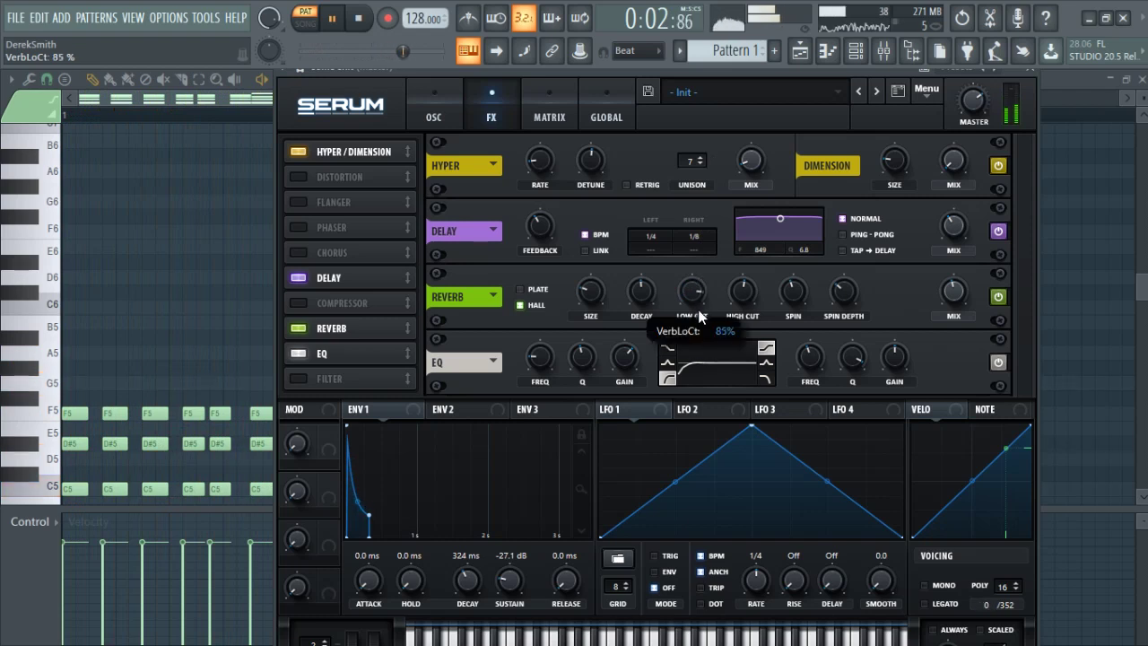
pyautogui.moveTo(696, 350); pyautogui.dragTo(695, 367)
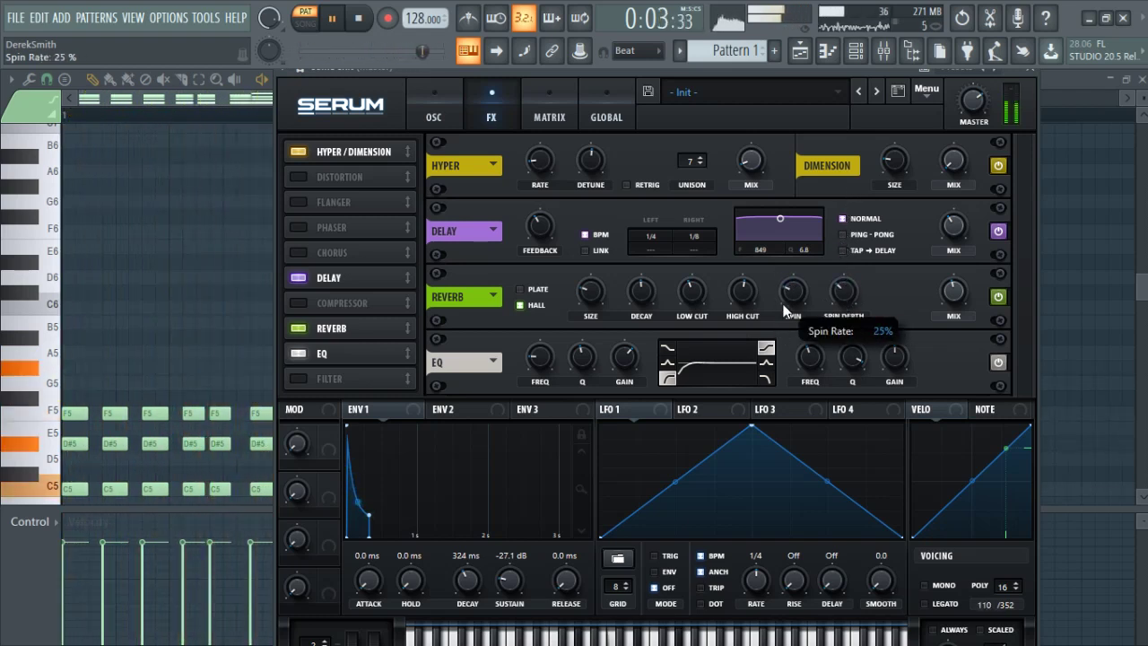
# - Fine-tune the reverb's size by ear and reduce its high cut
pyautogui.moveTo(591, 271); pyautogui.dragTo(605, 233)
pyautogui.moveTo(600, 285); pyautogui.dragTo(593, 248)
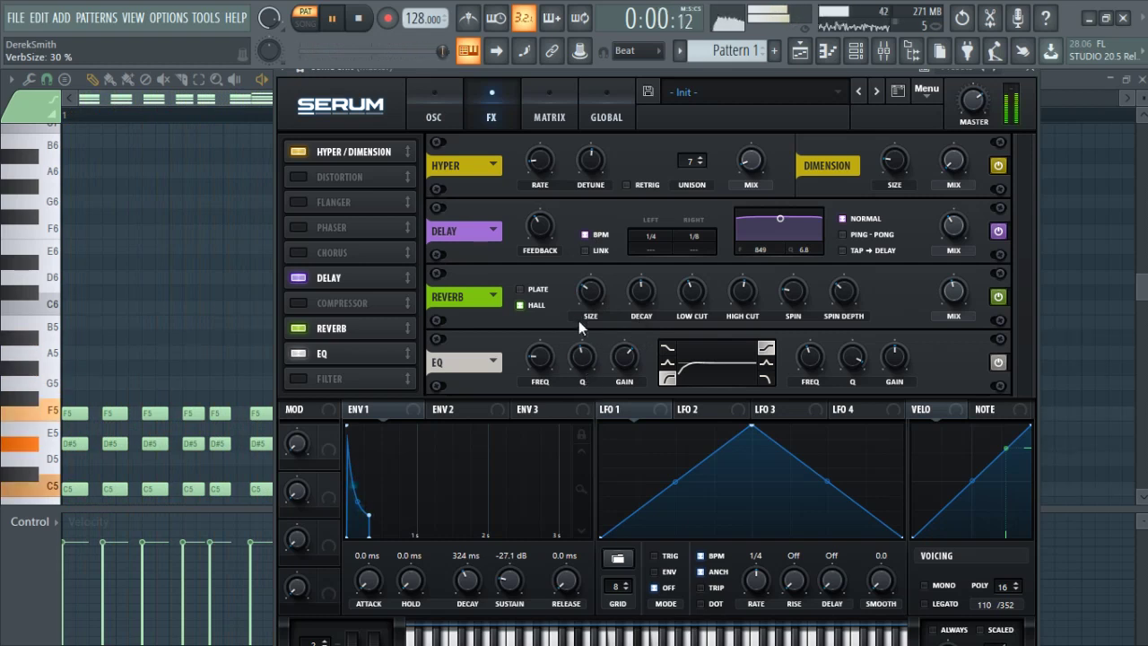
pyautogui.moveTo(583, 297); pyautogui.dragTo(585, 319)
pyautogui.moveTo(756, 297)
pyautogui.mouseDown()
pyautogui.moveTo(755, 256)
pyautogui.moveTo(749, 298)
pyautogui.mouseUp()
pyautogui.press('space')
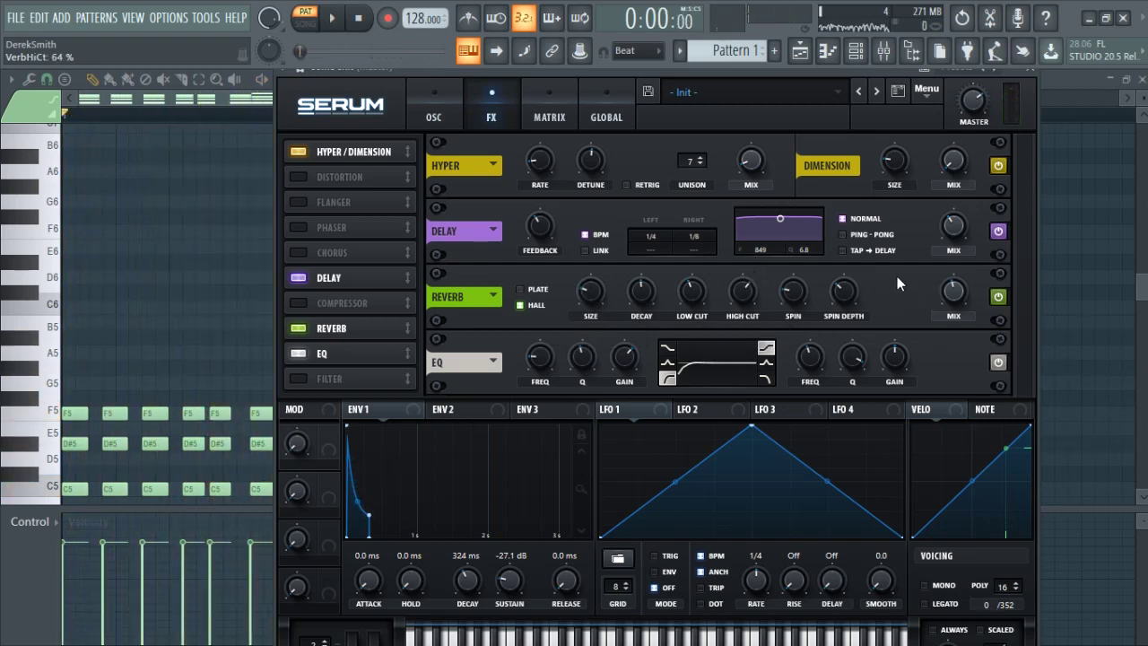
pyautogui.moveTo(743, 334)
pyautogui.mouseDown()
pyautogui.moveTo(741, 301)
pyautogui.moveTo(753, 324)
pyautogui.mouseUp()
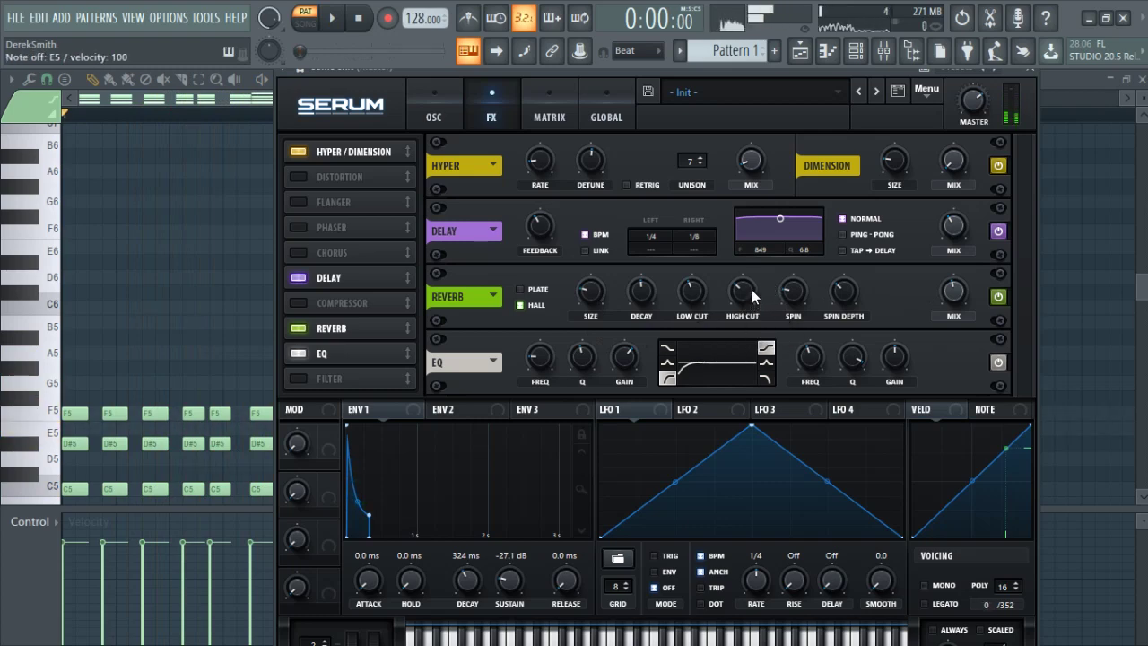
# - Play the pattern while viewing Serum's oscillator settings, and close the plugin window
pyautogui.press('space')
pyautogui.click(439, 101)
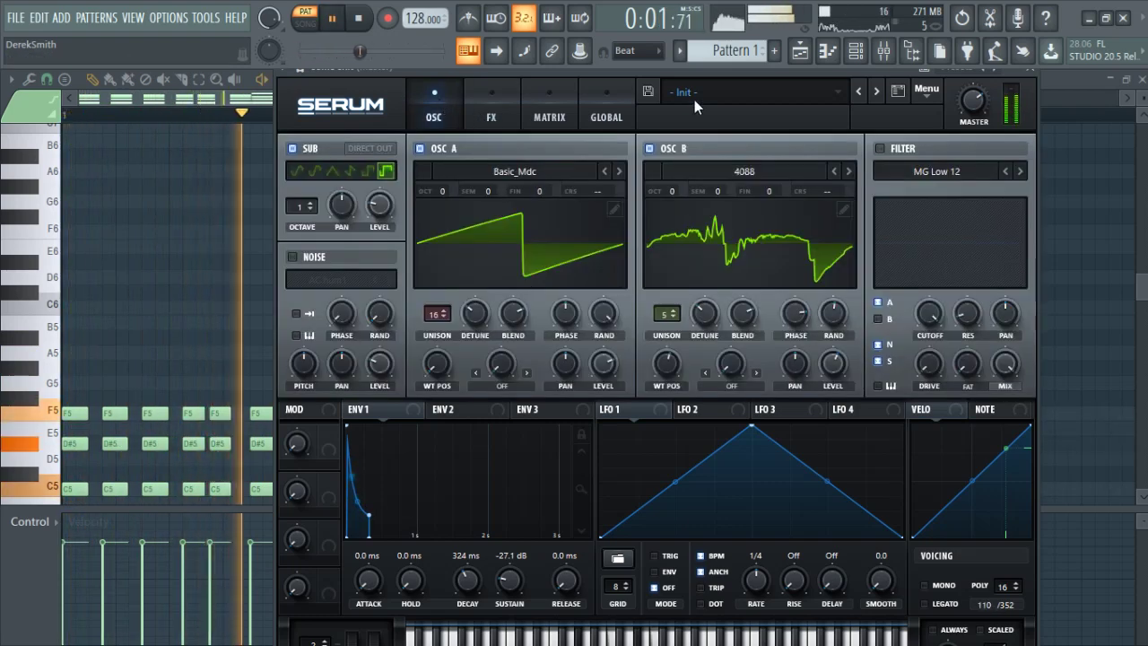
pyautogui.press('Escape')
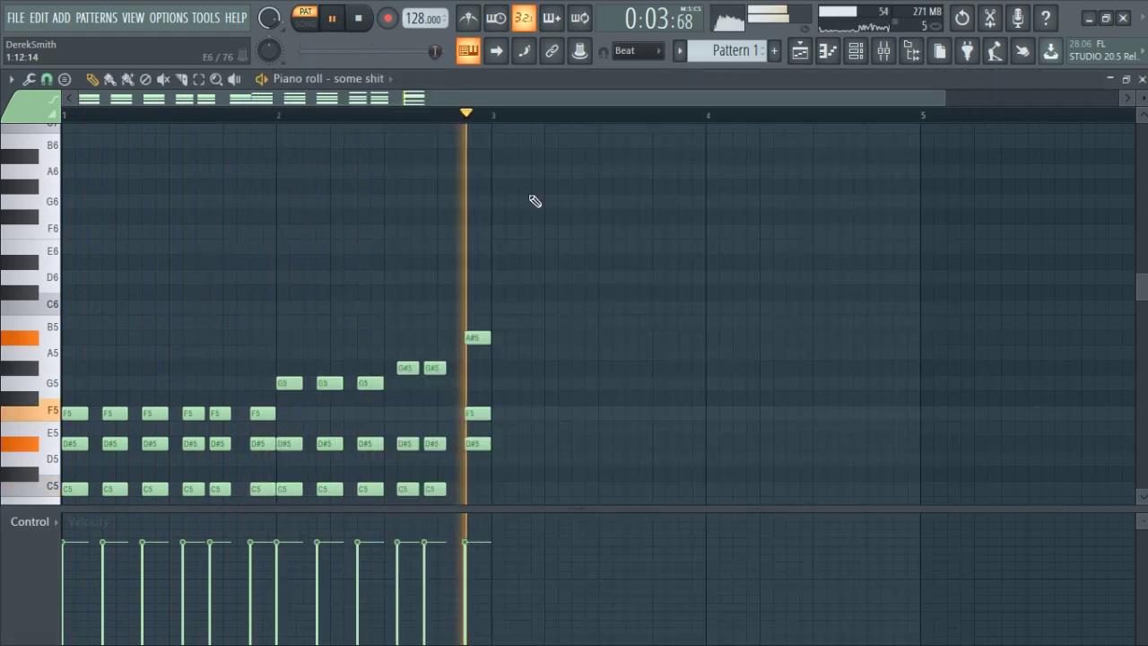
# - Check the mixer levels, return to the piano roll and audition the chord pattern again
pyautogui.click(884, 51)
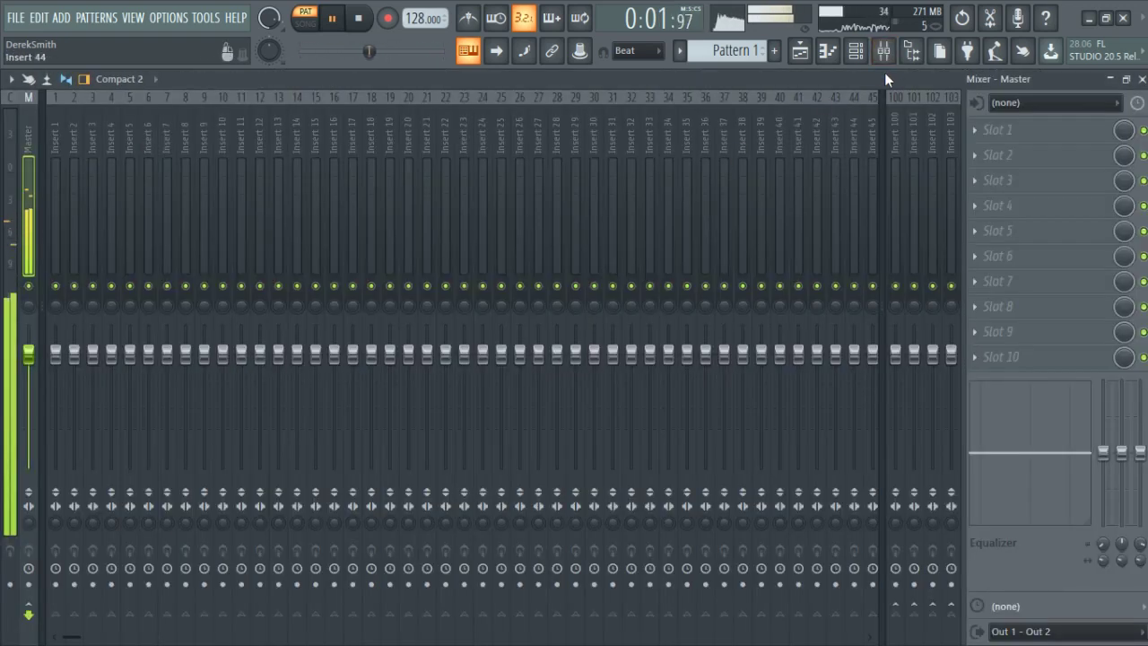
pyautogui.click(828, 51)
pyautogui.press('space')
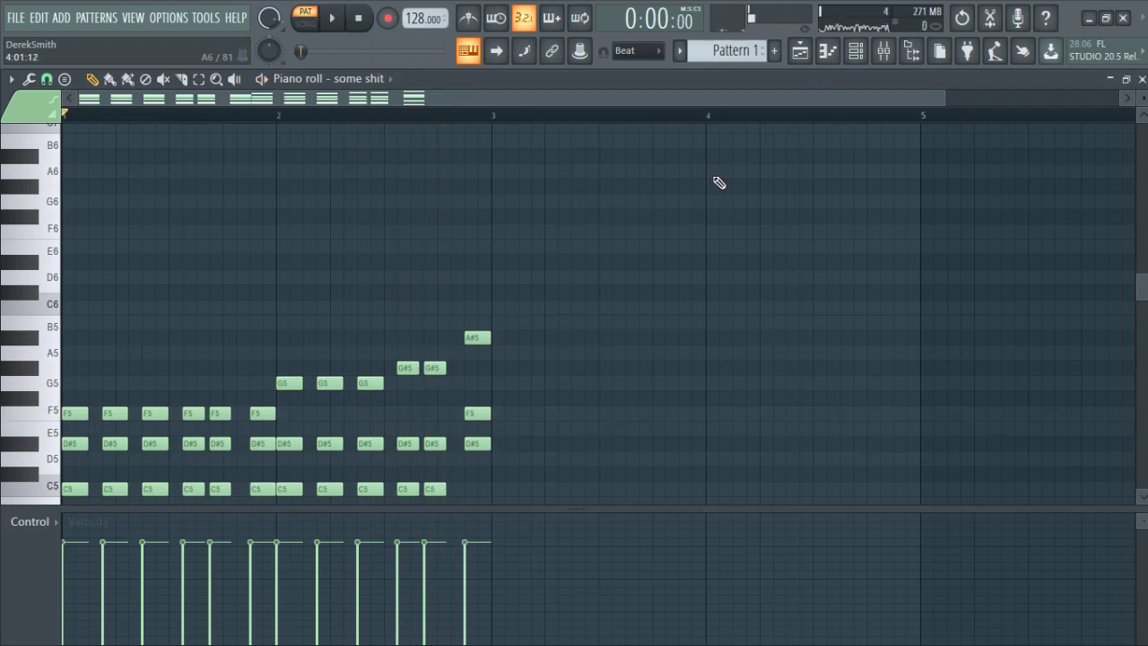
pyautogui.press('space')
pyautogui.press('space')
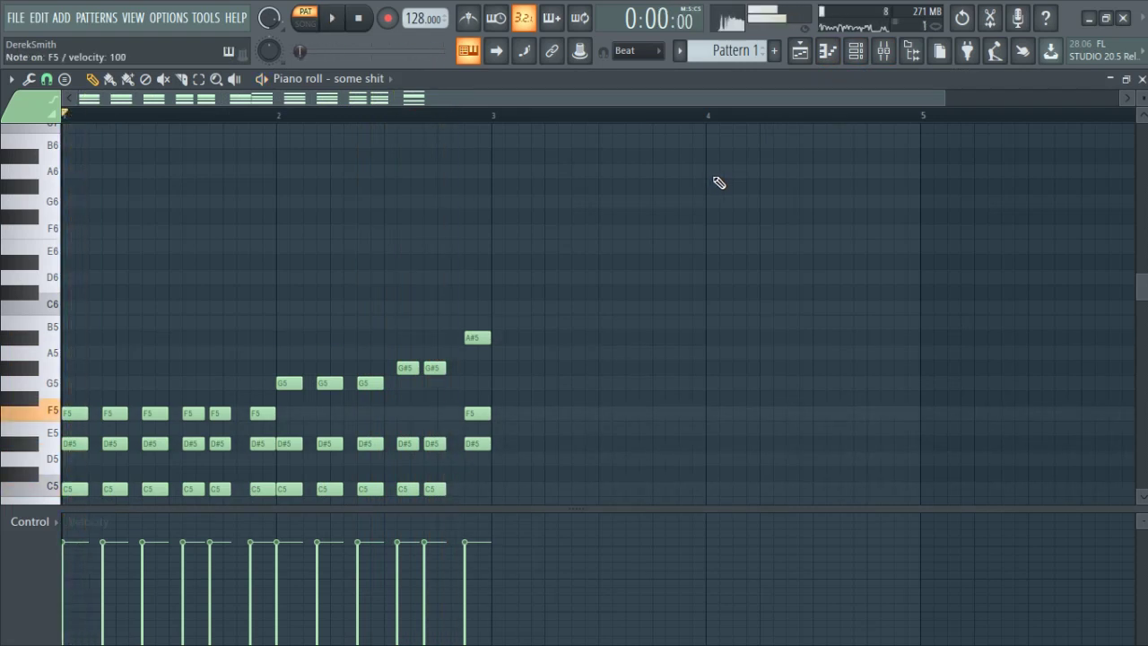